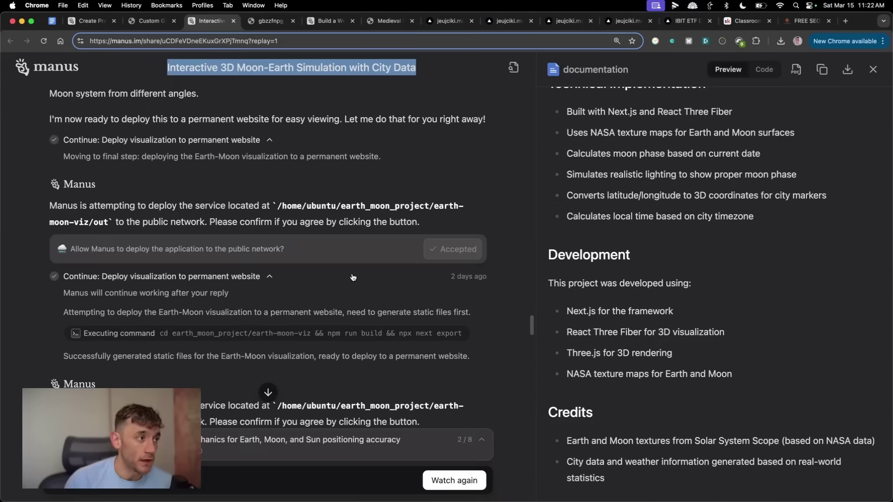
After a glance at the Skool tab, open the gbzzfnpg tab's Earth-Moon Visualization in Full Moon phase.
{"action": "scroll", "coordinate": [352, 277], "scroll_direction": "down", "scroll_amount": 20}
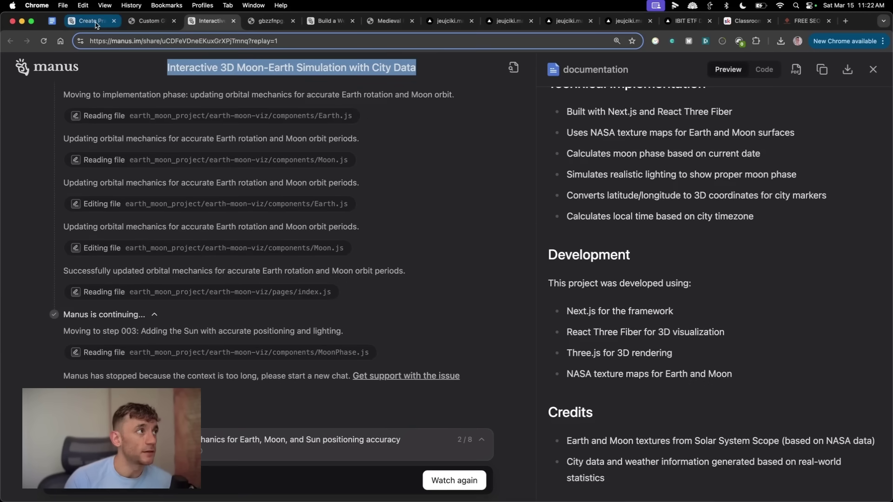
{"action": "left_click", "coordinate": [744, 20]}
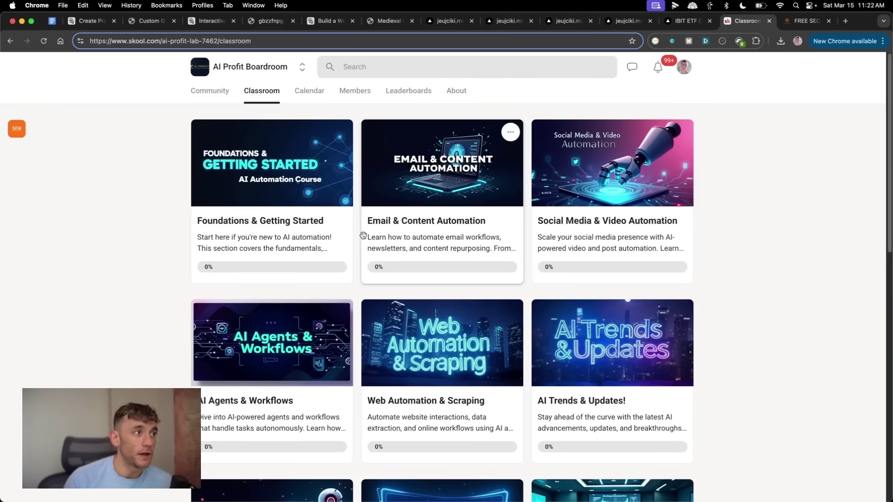
{"action": "left_click", "coordinate": [187, 21]}
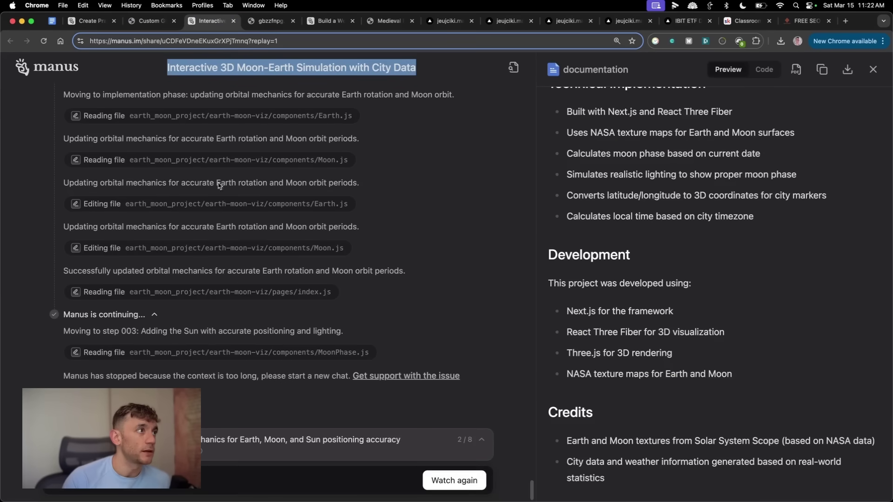
{"action": "left_click", "coordinate": [266, 21]}
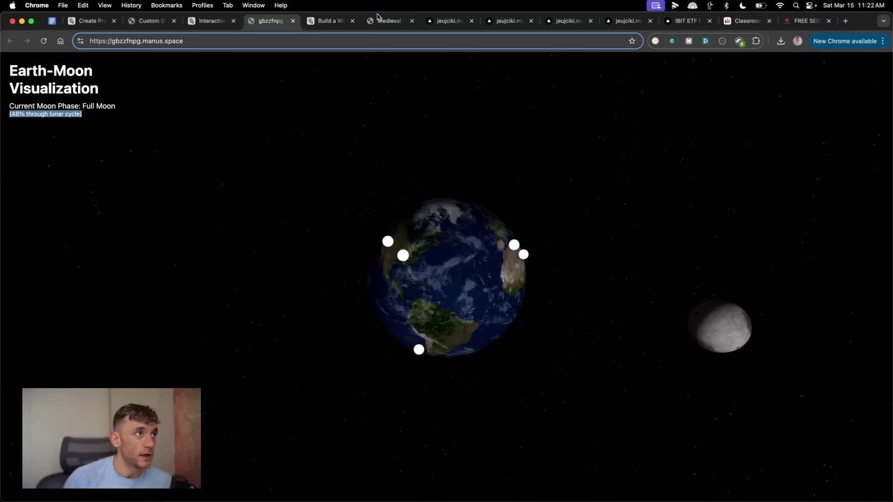
Look over the deployed medieval castle game and scroll the PokéTrade card shop homepage.
{"action": "left_click", "coordinate": [226, 40]}
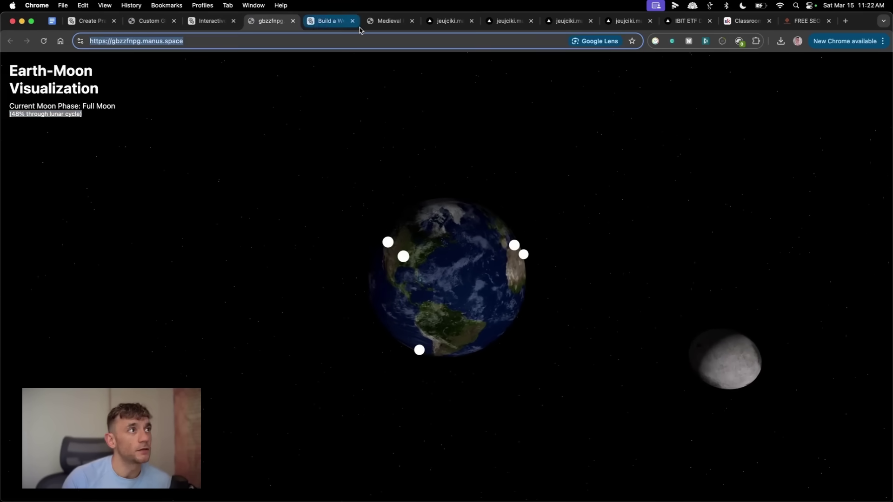
{"action": "left_click", "coordinate": [384, 21]}
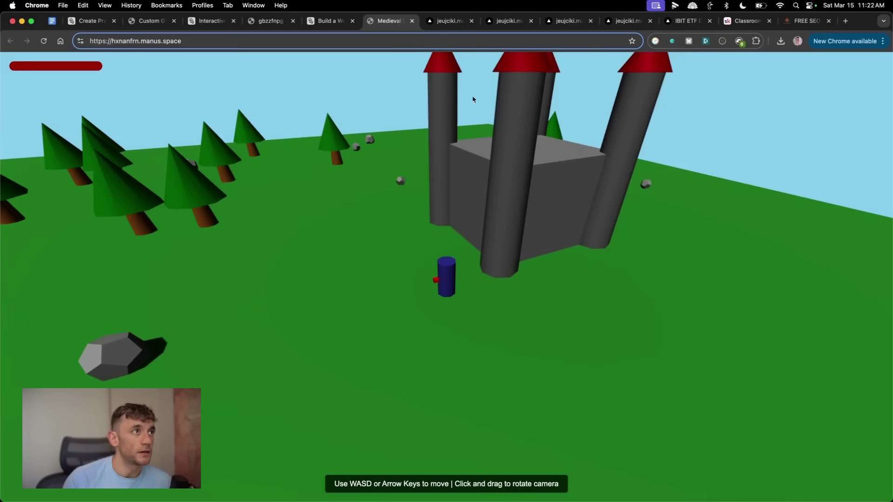
{"action": "left_click", "coordinate": [445, 27]}
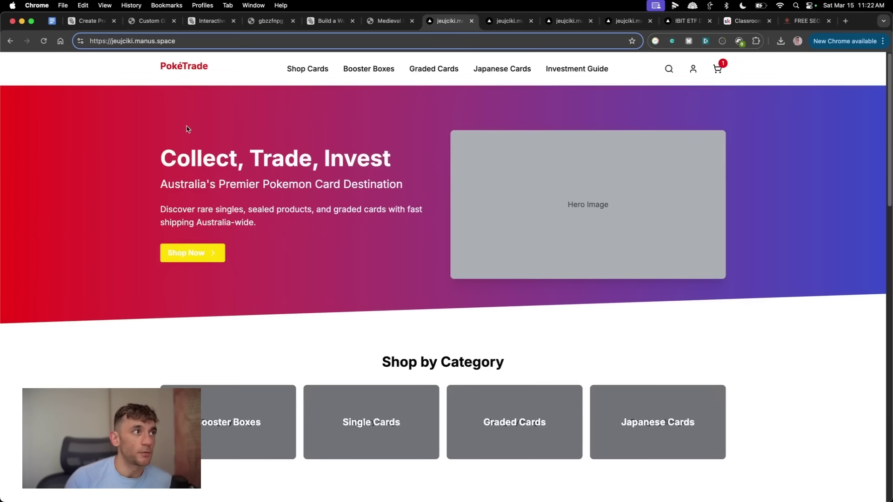
{"action": "scroll", "coordinate": [330, 209], "scroll_direction": "down", "scroll_amount": 20}
{"action": "scroll", "coordinate": [419, 232], "scroll_direction": "up", "scroll_amount": 20}
{"action": "scroll", "coordinate": [437, 261], "scroll_direction": "down", "scroll_amount": 10}
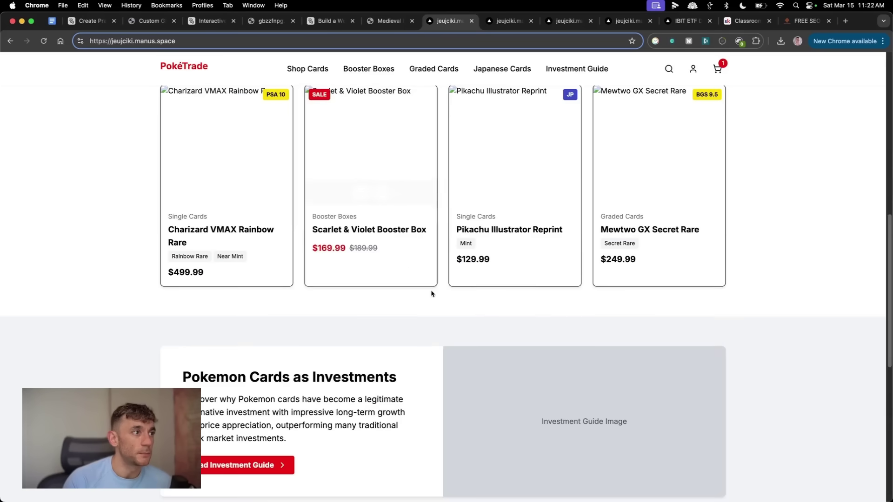
Browse the Charizard VMAX and Mewtwo GX product pages and the IBIT ETF dashboard, then return to the Moon-Earth chat.
{"action": "left_click", "coordinate": [507, 22]}
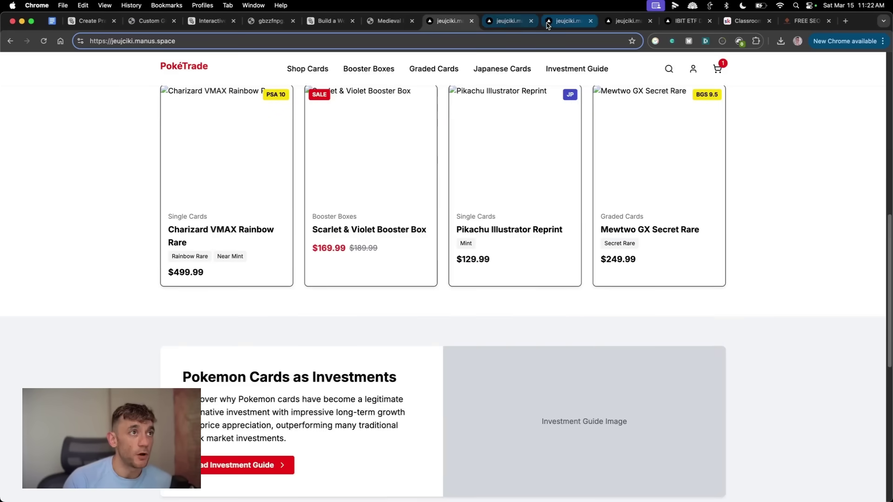
{"action": "left_click", "coordinate": [566, 21]}
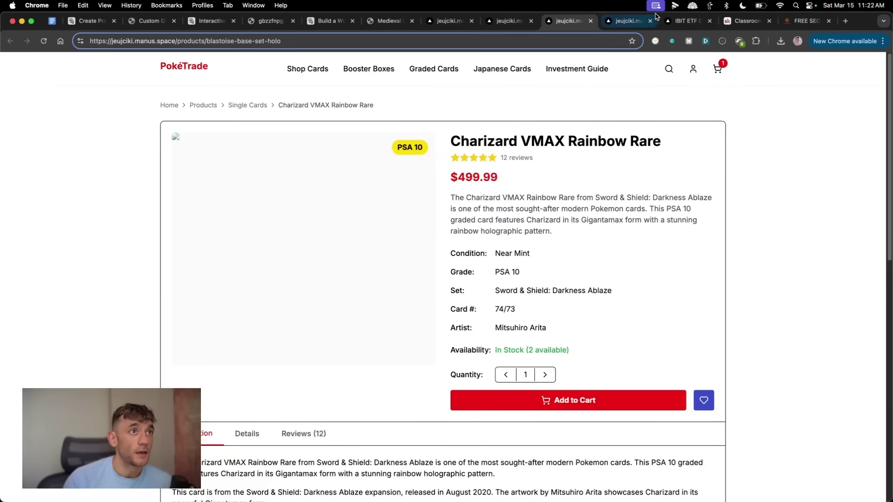
{"action": "left_click", "coordinate": [623, 22]}
{"action": "left_click", "coordinate": [685, 21]}
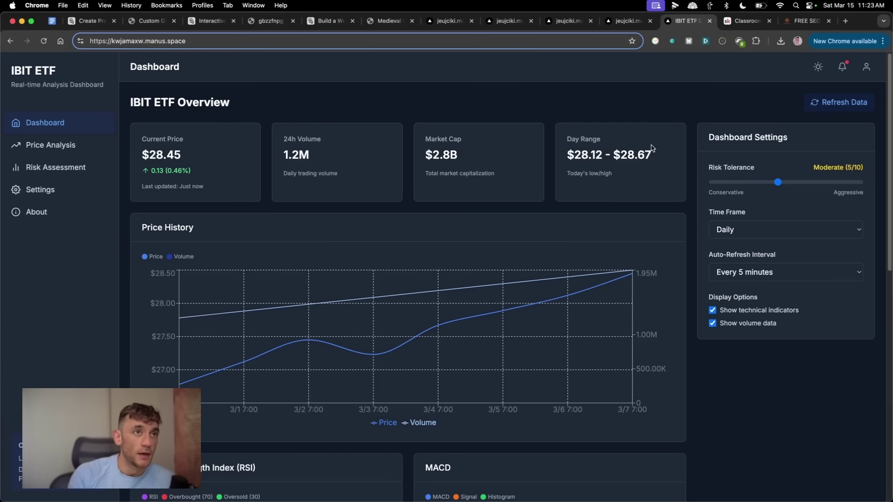
{"action": "left_click", "coordinate": [192, 23]}
Go through the SEO-related tasks in the sidebar and open the Local SEO Directory task.
{"action": "left_click", "coordinate": [90, 21]}
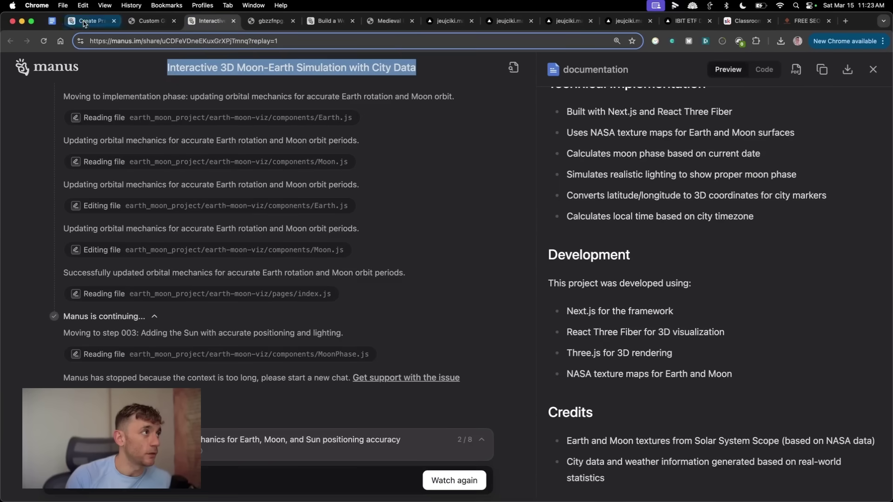
{"action": "scroll", "coordinate": [119, 244], "scroll_direction": "down", "scroll_amount": 5}
{"action": "left_click", "coordinate": [120, 149]}
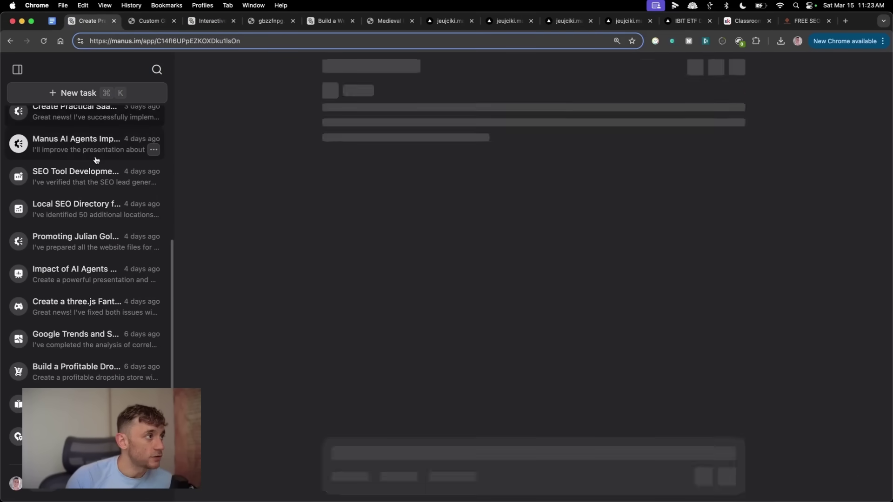
{"action": "left_click", "coordinate": [74, 176]}
{"action": "left_click", "coordinate": [72, 205]}
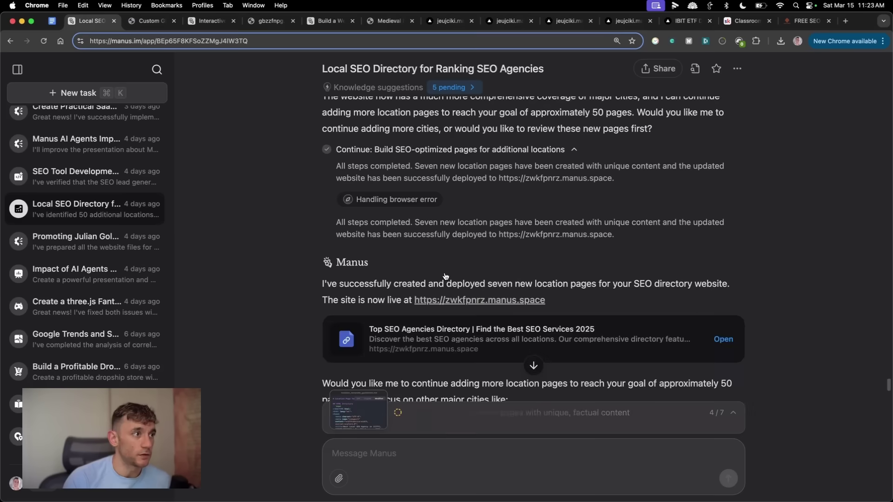
Open the deployed SEO directory site, view its New York agencies page, then go back to the task.
{"action": "left_click", "coordinate": [507, 300]}
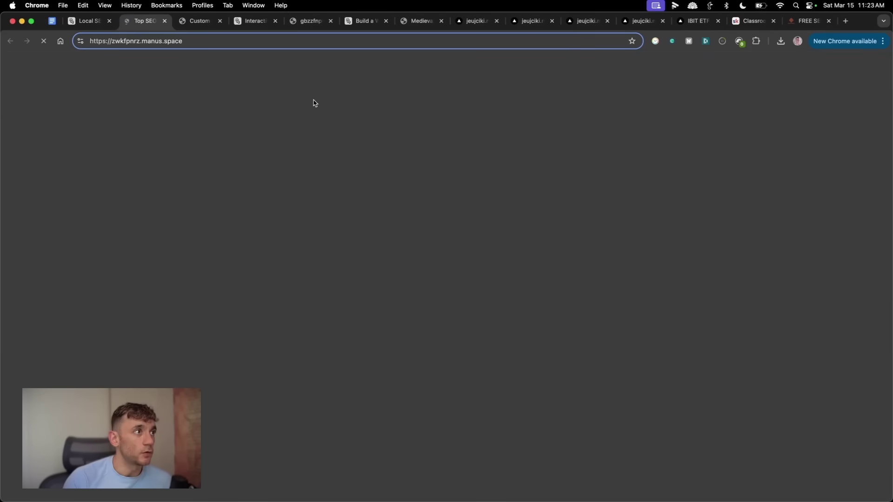
{"action": "scroll", "coordinate": [522, 279], "scroll_direction": "down", "scroll_amount": 10}
{"action": "scroll", "coordinate": [531, 290], "scroll_direction": "down", "scroll_amount": 2}
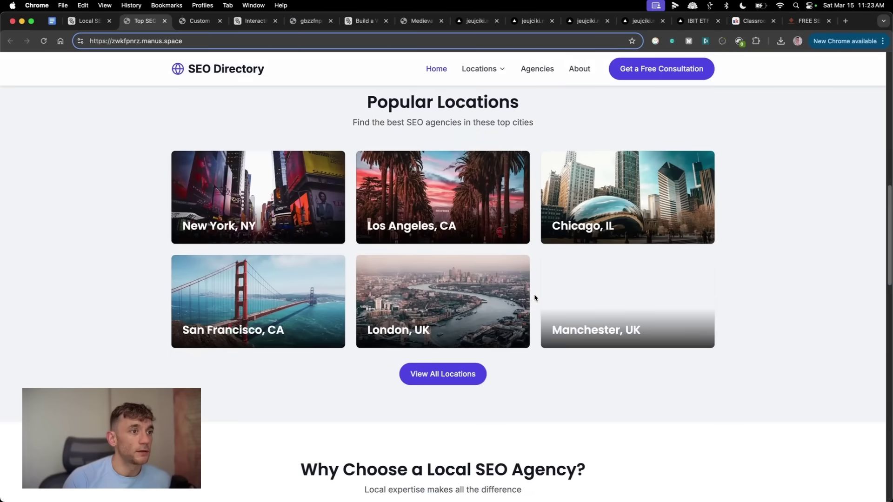
{"action": "left_click", "coordinate": [251, 210]}
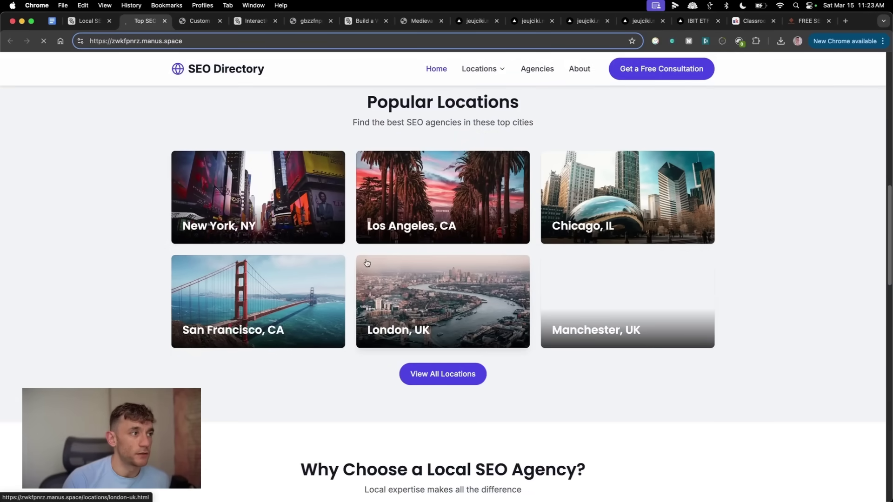
{"action": "scroll", "coordinate": [366, 263], "scroll_direction": "down", "scroll_amount": 5}
{"action": "scroll", "coordinate": [366, 263], "scroll_direction": "up", "scroll_amount": 5}
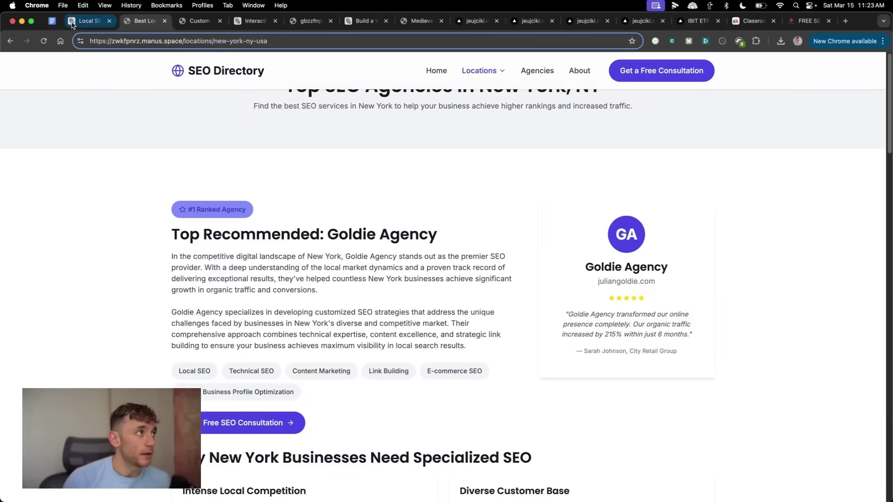
{"action": "left_click", "coordinate": [72, 21]}
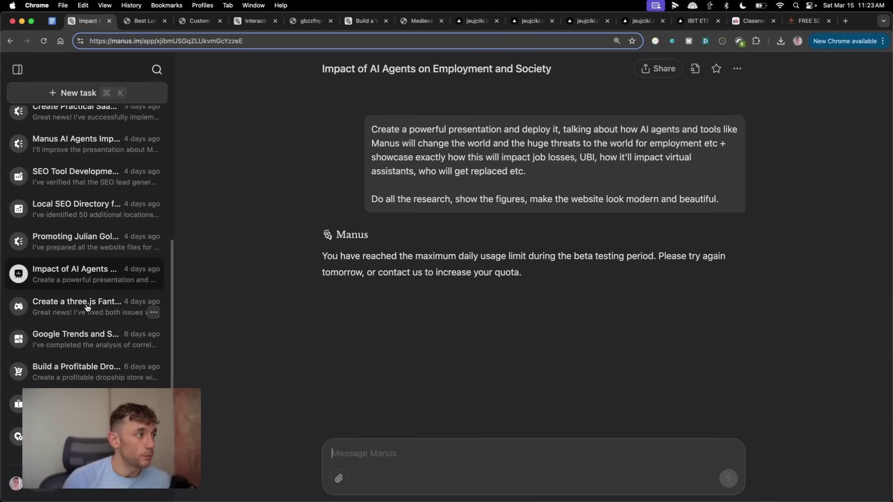
Open the Google Trends correlation analysis task and preview the correlation_report file.
{"action": "left_click", "coordinate": [71, 337]}
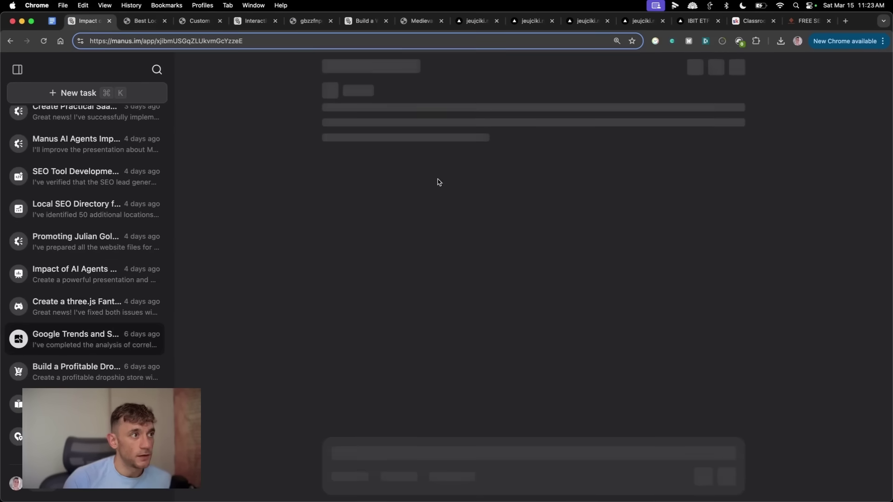
{"action": "scroll", "coordinate": [396, 280], "scroll_direction": "up", "scroll_amount": 10}
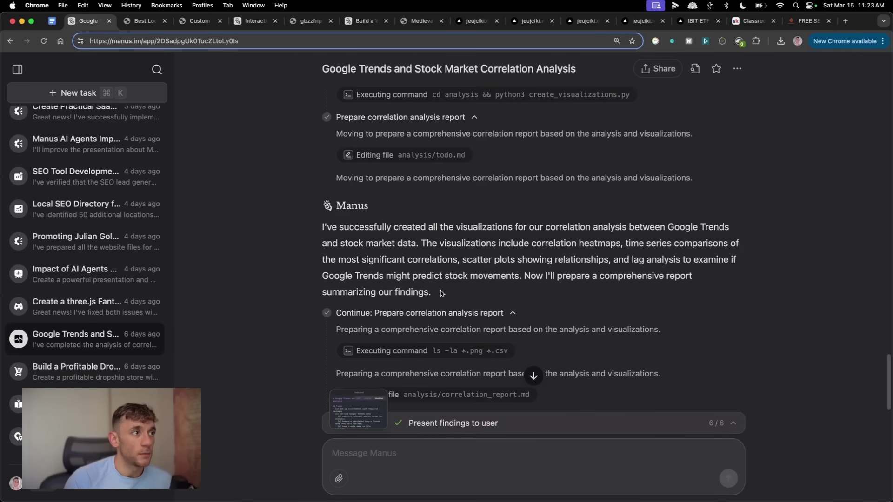
{"action": "scroll", "coordinate": [433, 307], "scroll_direction": "down", "scroll_amount": 10}
{"action": "left_click", "coordinate": [400, 280]}
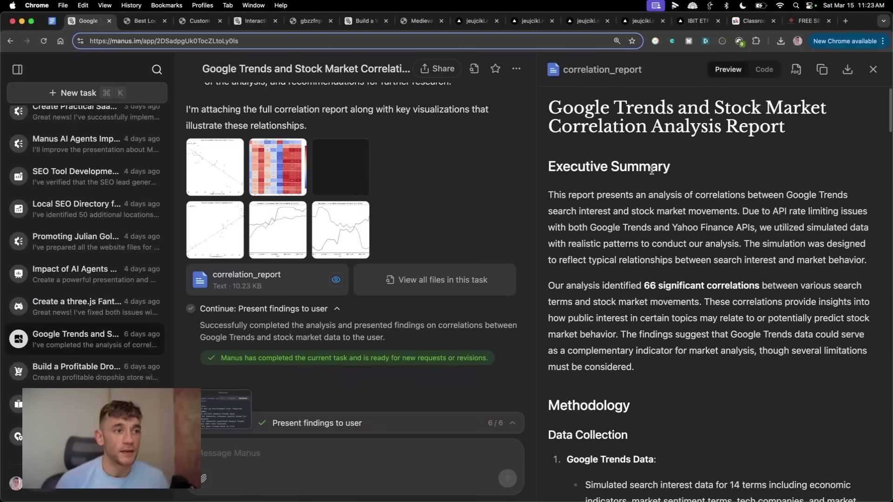
Highlight and scroll through the report text, then open the Lower Manhattan 30-day trip plan task.
{"action": "left_click_drag", "start_coordinate": [562, 108], "coordinate": [679, 260]}
{"action": "left_click", "coordinate": [576, 122]}
{"action": "left_click_drag", "start_coordinate": [562, 108], "coordinate": [748, 286]}
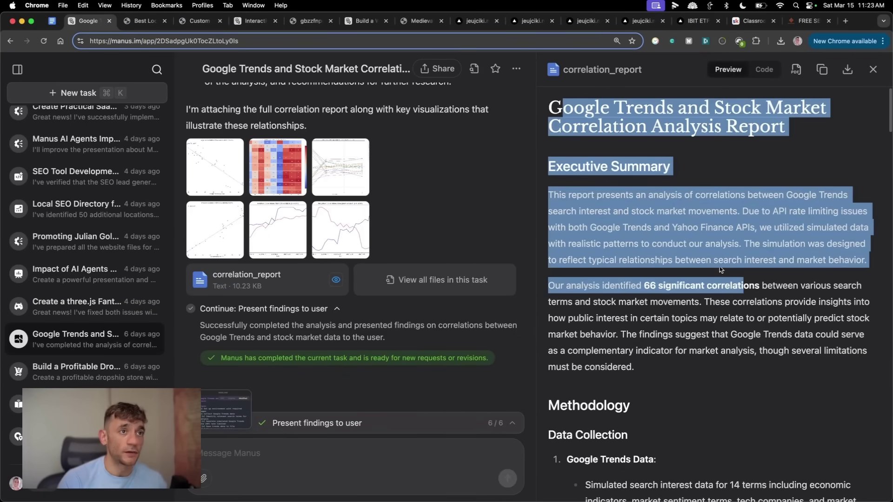
{"action": "scroll", "coordinate": [674, 326], "scroll_direction": "down", "scroll_amount": 15}
{"action": "scroll", "coordinate": [641, 379], "scroll_direction": "down", "scroll_amount": 10}
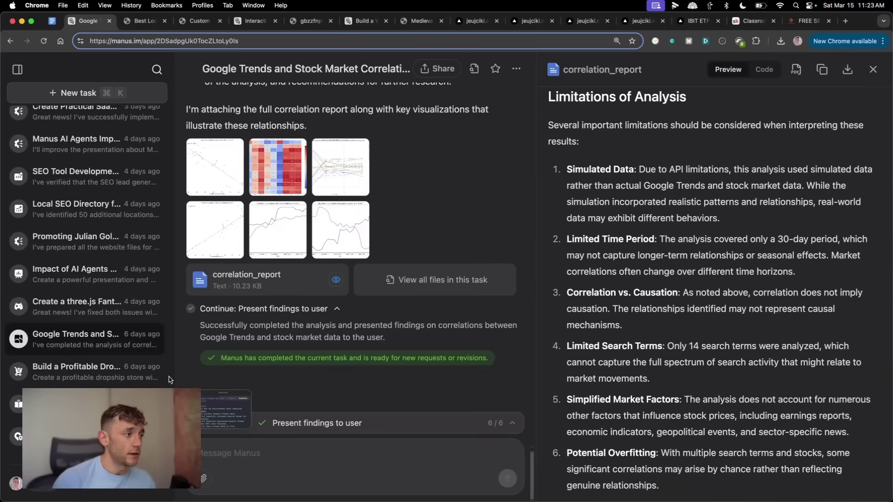
{"action": "left_click", "coordinate": [18, 437]}
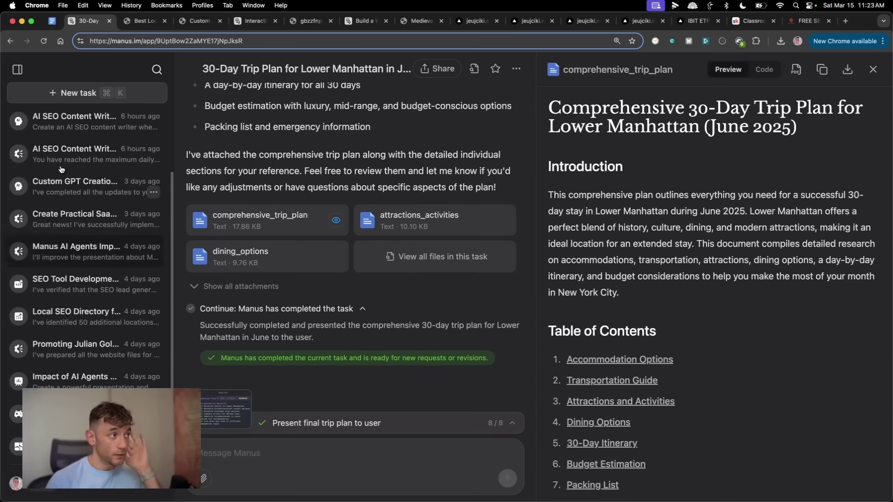
{"action": "left_click", "coordinate": [398, 21]}
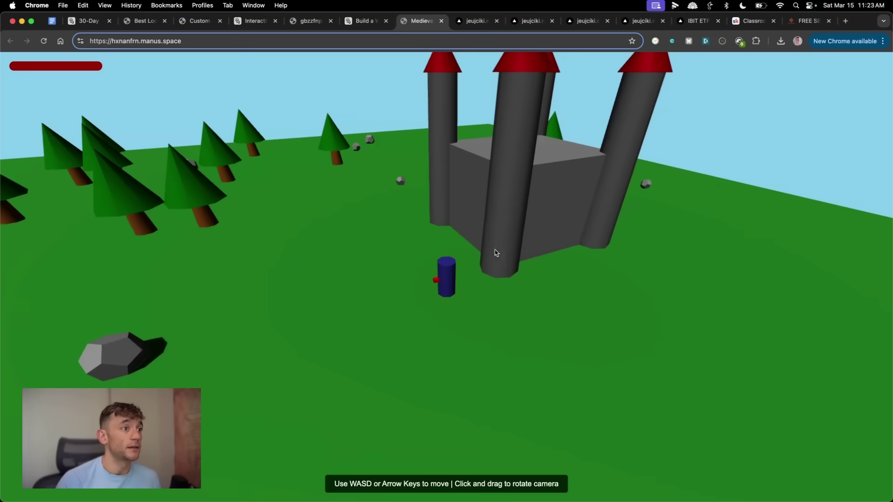
{"action": "left_click_drag", "start_coordinate": [496, 253], "coordinate": [629, 219]}
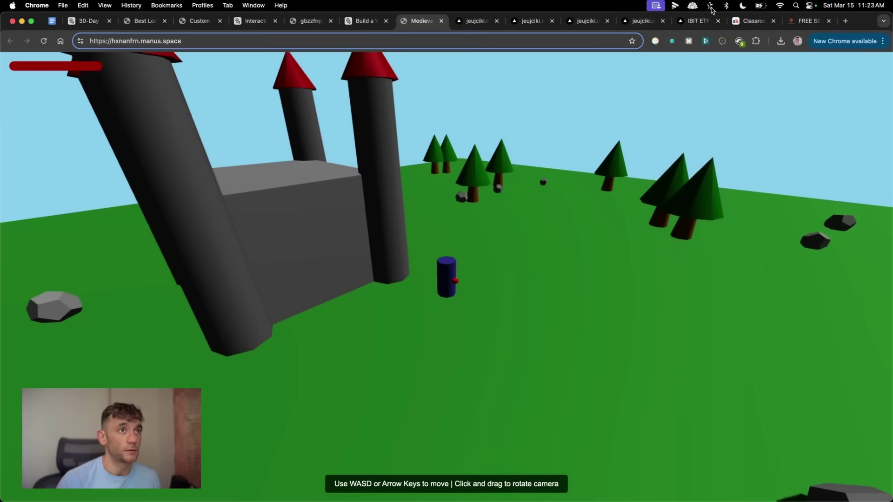
{"action": "left_click", "coordinate": [700, 21]}
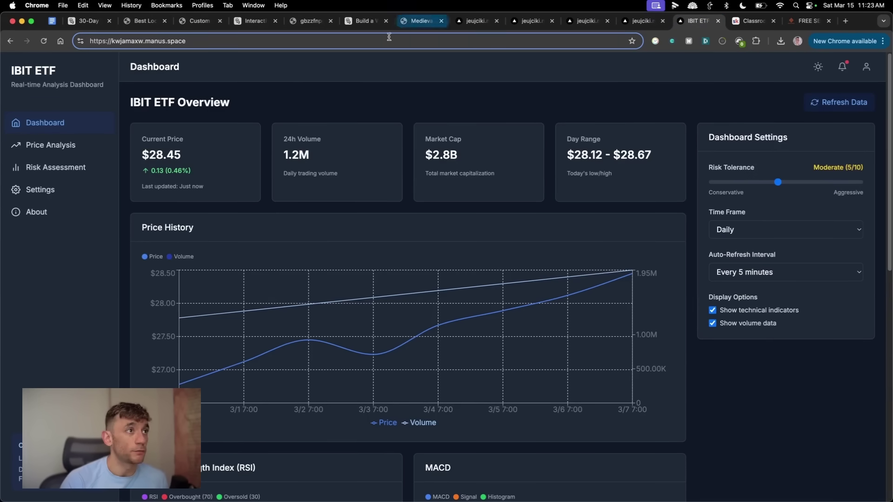
{"action": "left_click", "coordinate": [144, 21]}
{"action": "left_click", "coordinate": [197, 21]}
{"action": "left_click", "coordinate": [254, 21]}
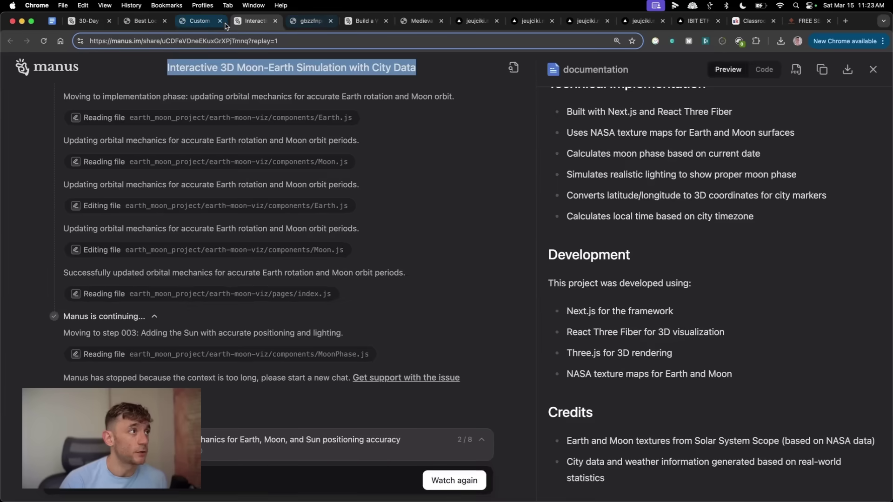
{"action": "left_click", "coordinate": [225, 23]}
{"action": "key", "text": "super+a"}
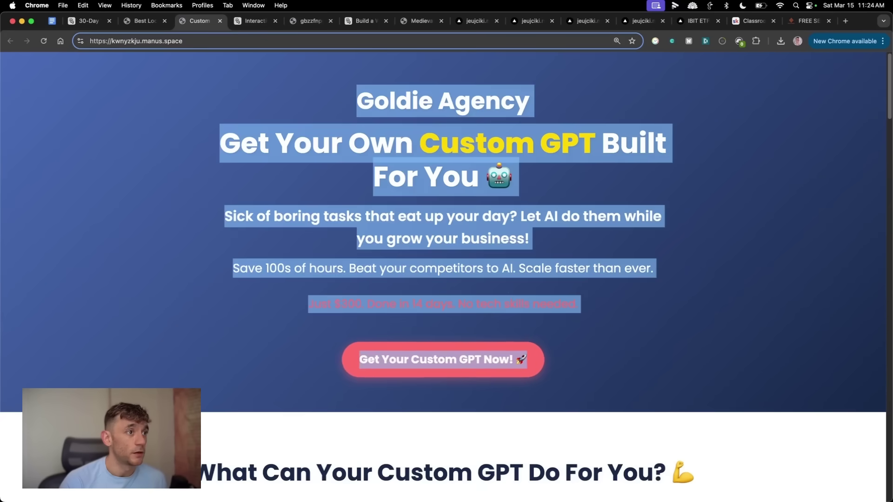
{"action": "left_click", "coordinate": [658, 365]}
{"action": "scroll", "coordinate": [658, 364], "scroll_direction": "down", "scroll_amount": 15}
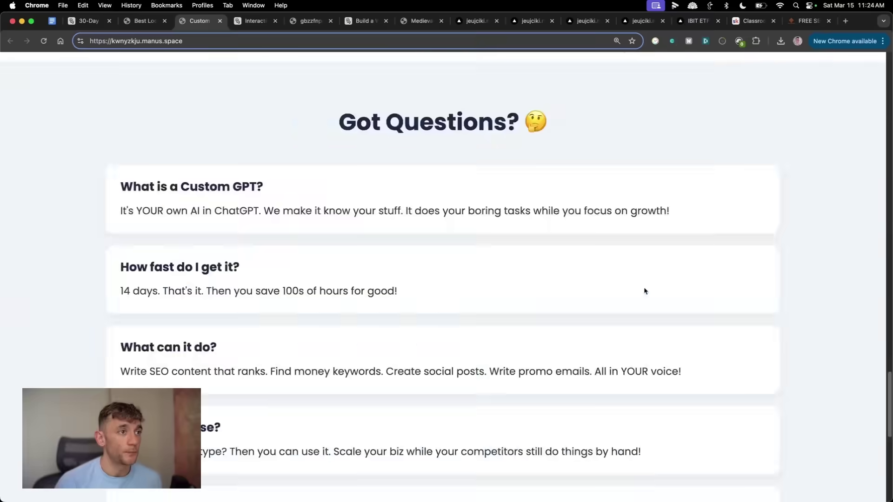
{"action": "scroll", "coordinate": [644, 290], "scroll_direction": "up", "scroll_amount": 15}
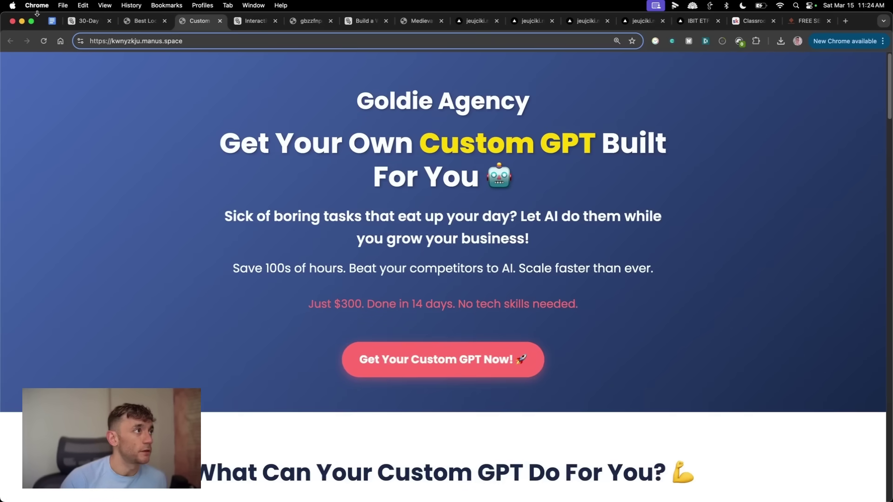
In the Skool classroom, open the 'SOPs - The Whole Collection!' course and follow the OpenManus GitHub link.
{"action": "left_click", "coordinate": [732, 20]}
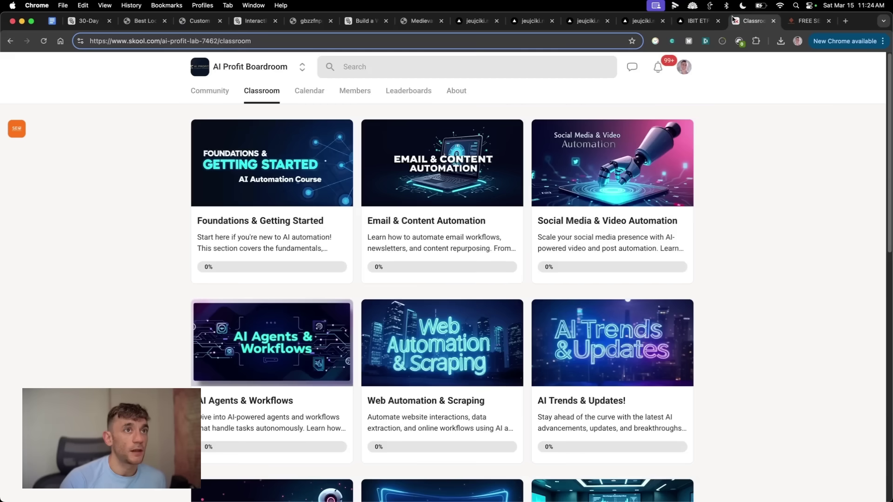
{"action": "scroll", "coordinate": [444, 218], "scroll_direction": "down", "scroll_amount": 10}
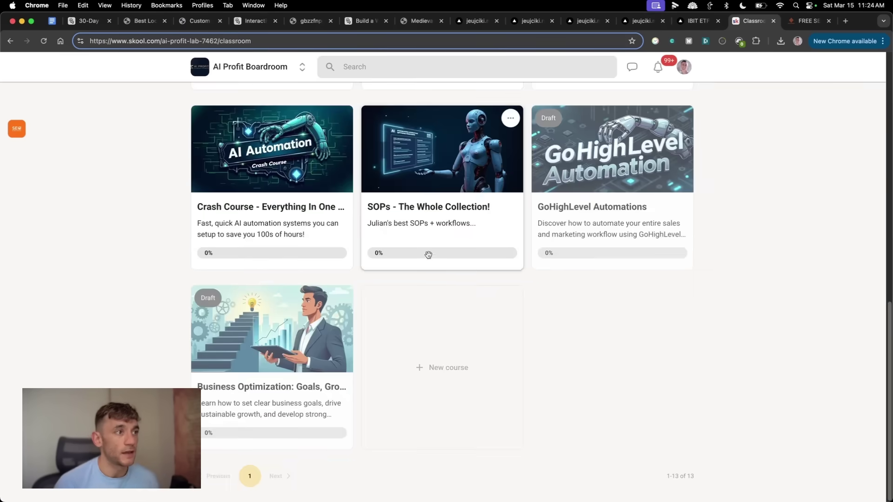
{"action": "left_click", "coordinate": [428, 255]}
{"action": "scroll", "coordinate": [404, 379], "scroll_direction": "down", "scroll_amount": 1}
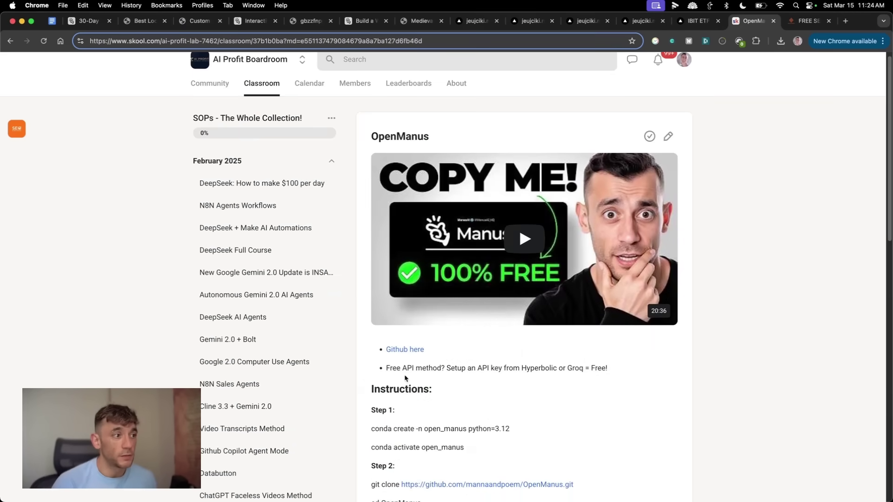
{"action": "scroll", "coordinate": [405, 379], "scroll_direction": "up", "scroll_amount": 1}
{"action": "left_click", "coordinate": [409, 357]}
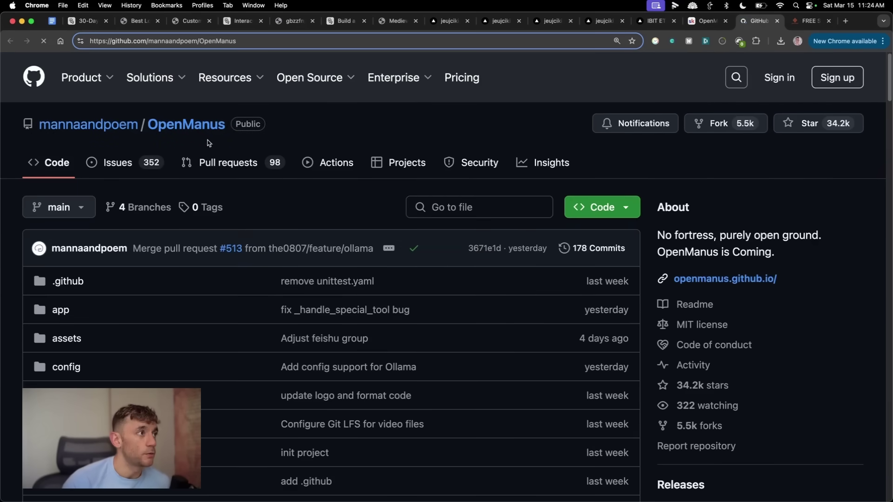
Scroll the mannaandpoem/OpenManus repository page and bring up the Terminal.
{"action": "scroll", "coordinate": [139, 225], "scroll_direction": "down", "scroll_amount": 20}
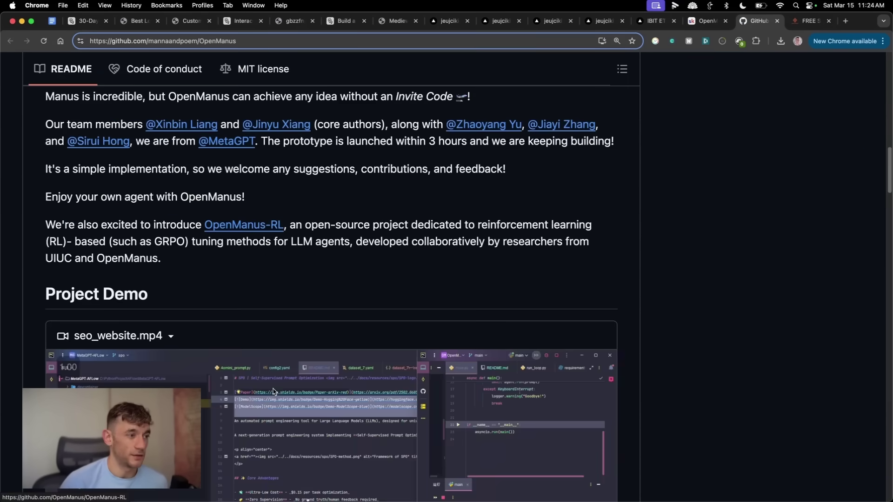
{"action": "scroll", "coordinate": [274, 392], "scroll_direction": "down", "scroll_amount": 10}
{"action": "scroll", "coordinate": [253, 203], "scroll_direction": "up", "scroll_amount": 20}
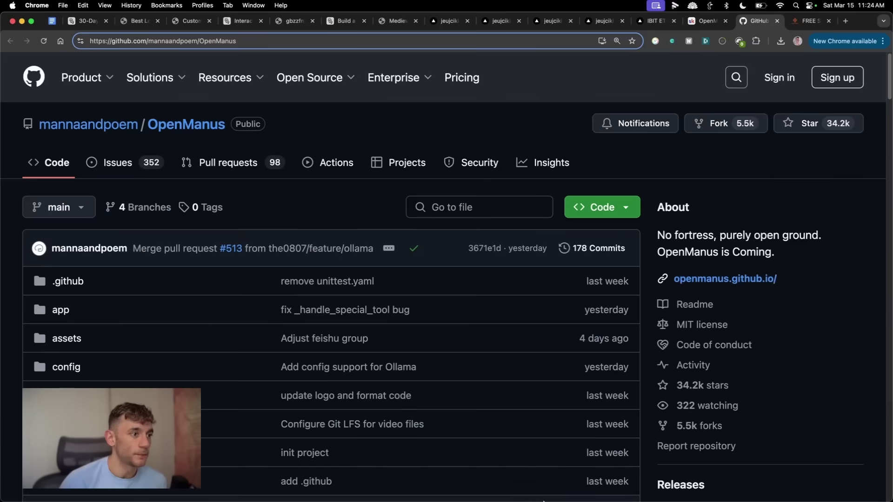
{"action": "mouse_move", "coordinate": [543, 501]}
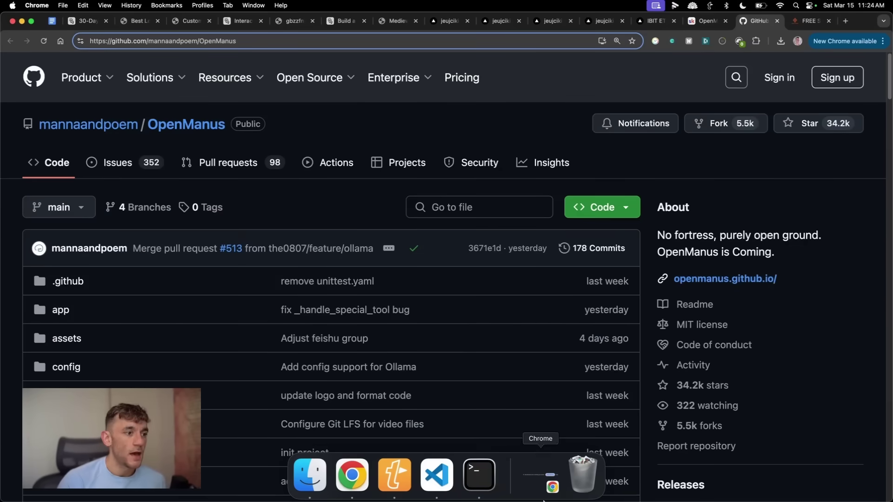
{"action": "left_click", "coordinate": [493, 480]}
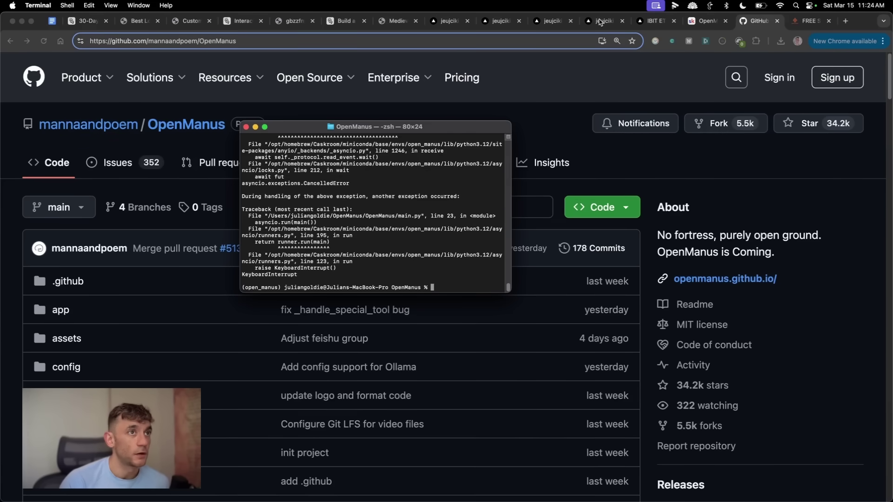
Copy the 'python main.py' command from the OpenManus lesson.
{"action": "left_click", "coordinate": [717, 25]}
{"action": "scroll", "coordinate": [550, 325], "scroll_direction": "down", "scroll_amount": 8}
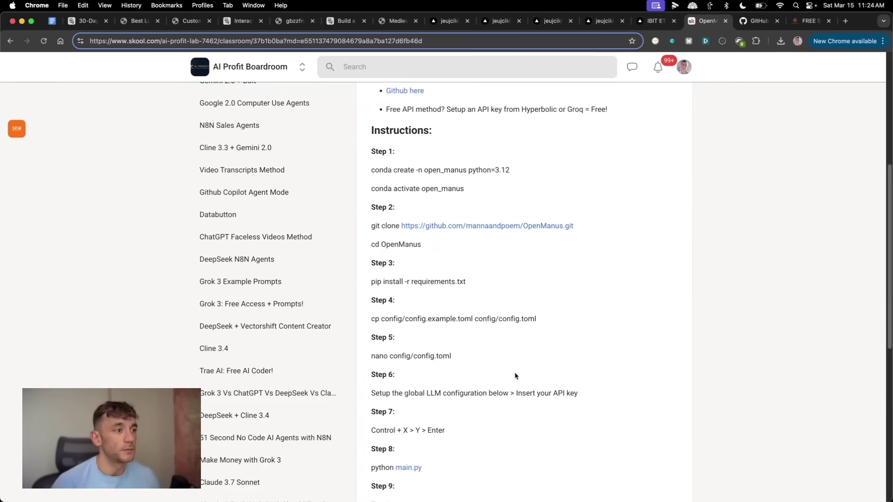
{"action": "triple_click", "coordinate": [432, 472]}
{"action": "key", "text": "super+c"}
{"action": "scroll", "coordinate": [510, 478], "scroll_direction": "up", "scroll_amount": 6}
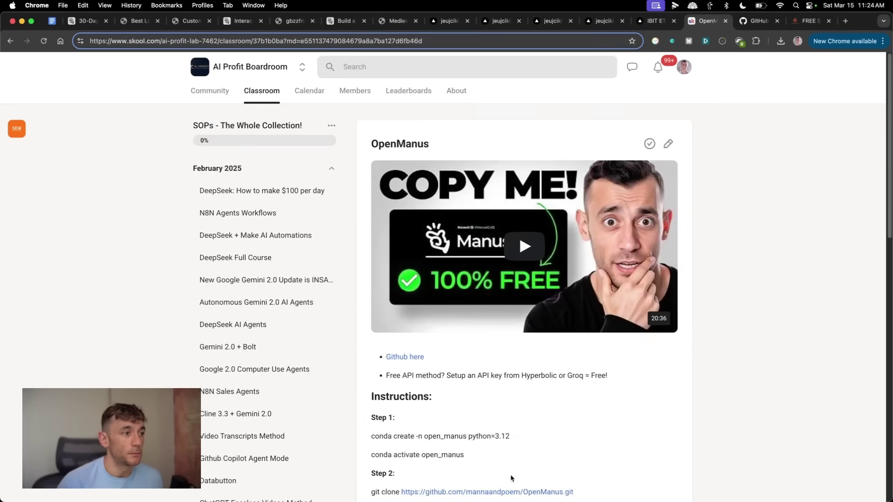
Run python main.py in Terminal to start OpenManus and enlarge the terminal text.
{"action": "mouse_move", "coordinate": [539, 475]}
{"action": "left_click", "coordinate": [467, 474]}
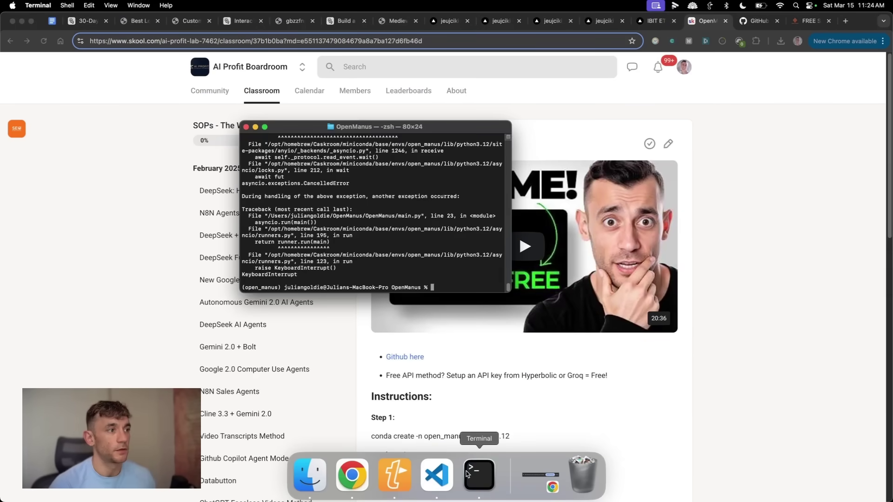
{"action": "key", "text": "super+v"}
{"action": "key", "text": "Return"}
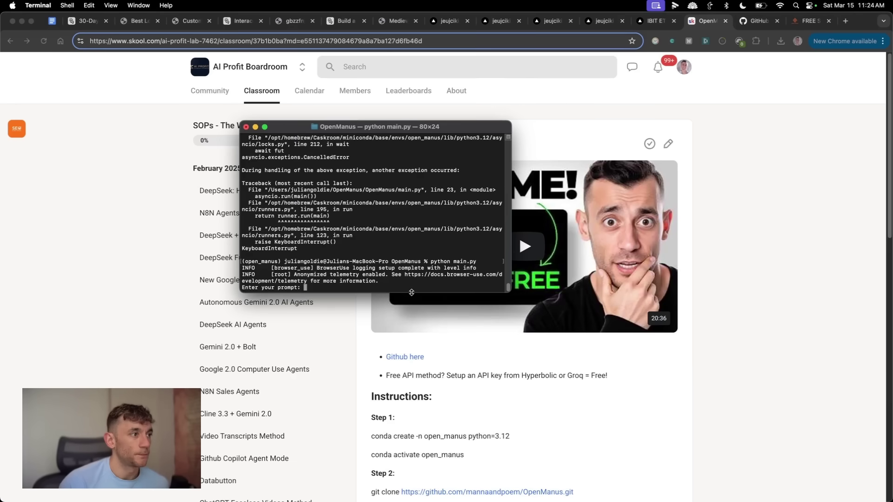
{"action": "key", "text": "super+equal"}
{"action": "key", "text": "super+equal"}
{"action": "key", "text": "super+equal"}
{"action": "key", "text": "super+equal"}
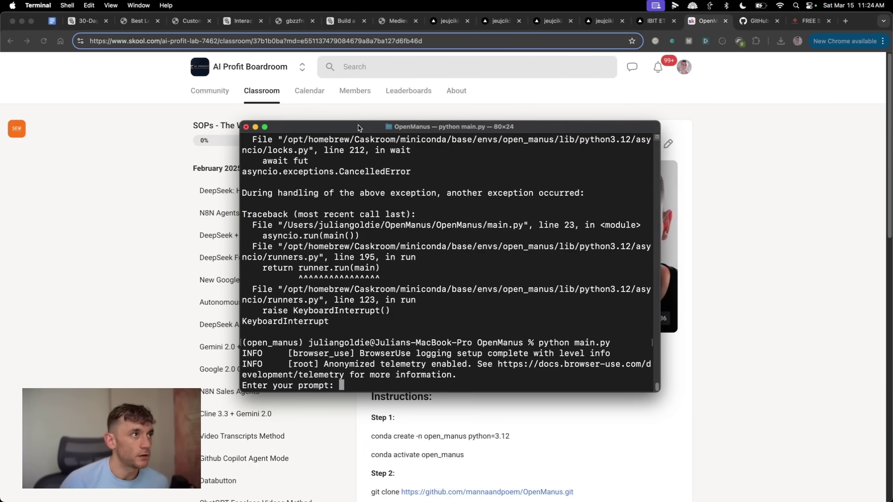
{"action": "left_click", "coordinate": [191, 22]}
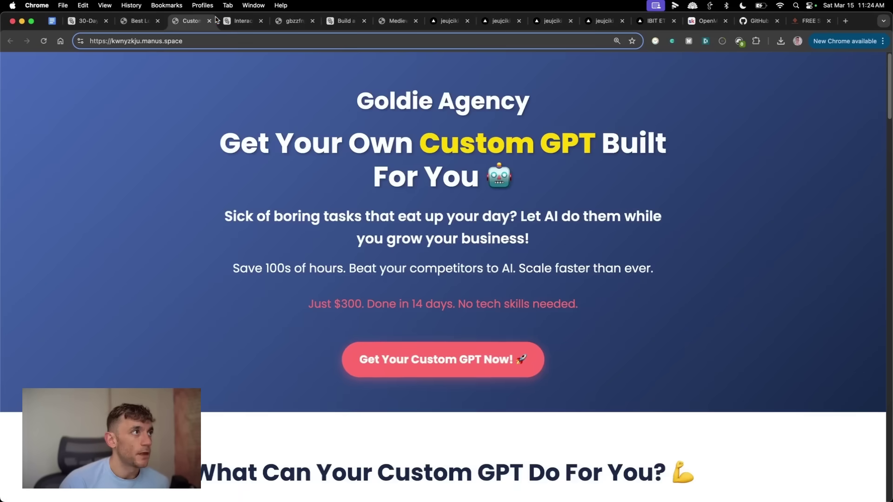
Open the AI SEO Content Writer with API Integration task and copy its full prompt.
{"action": "left_click", "coordinate": [241, 21]}
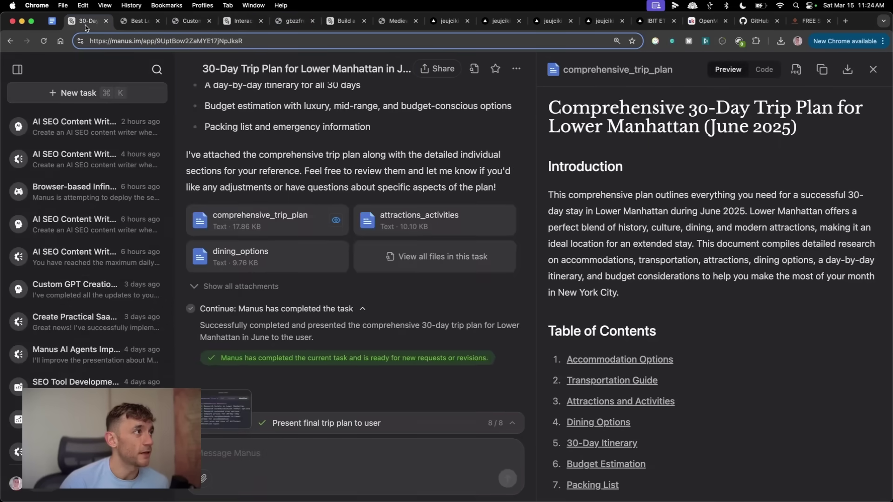
{"action": "left_click", "coordinate": [83, 21]}
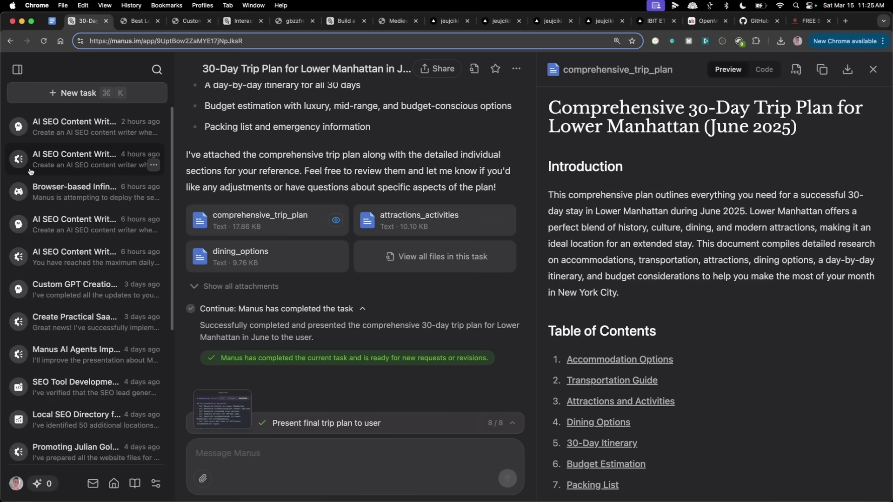
{"action": "left_click", "coordinate": [122, 93]}
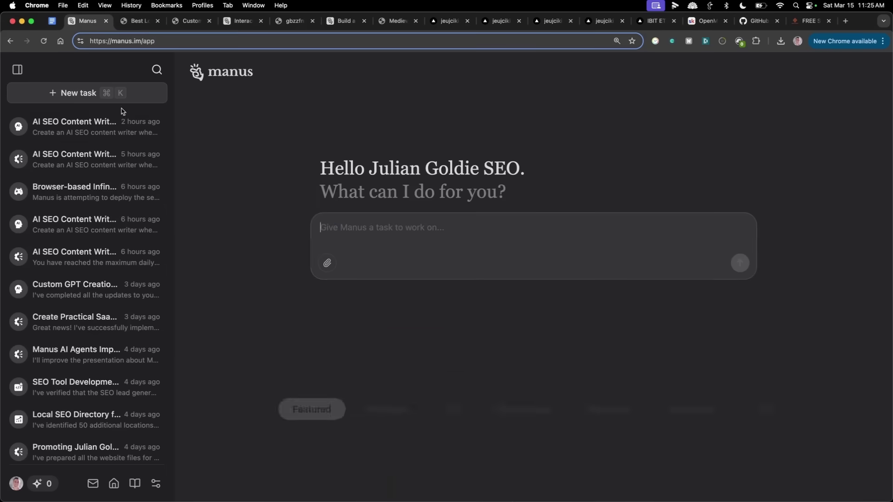
{"action": "left_click", "coordinate": [118, 124]}
{"action": "scroll", "coordinate": [465, 139], "scroll_direction": "up", "scroll_amount": 5}
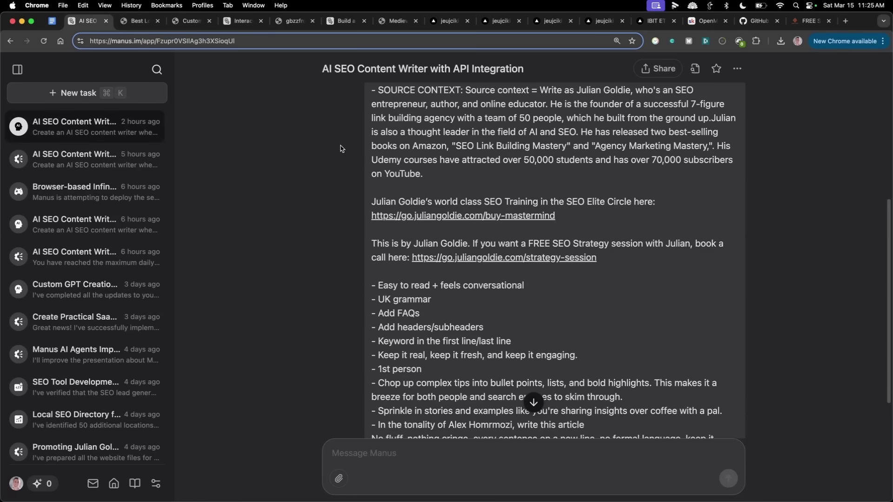
{"action": "scroll", "coordinate": [340, 149], "scroll_direction": "up", "scroll_amount": 10}
{"action": "double_click", "coordinate": [384, 128]}
{"action": "scroll", "coordinate": [482, 320], "scroll_direction": "down", "scroll_amount": 15}
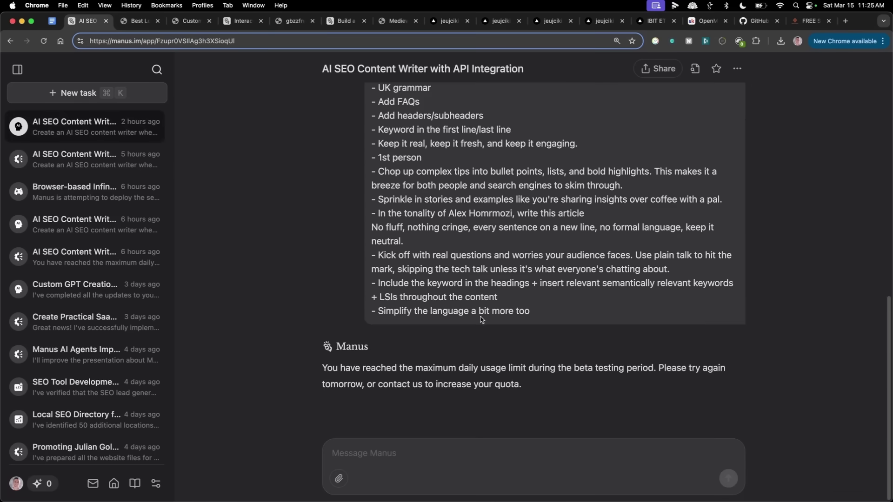
{"action": "left_click", "coordinate": [566, 308], "text": "shift"}
{"action": "key", "text": "super+c"}
Paste the copied prompt into a new Manus task and submit it.
{"action": "left_click", "coordinate": [123, 88]}
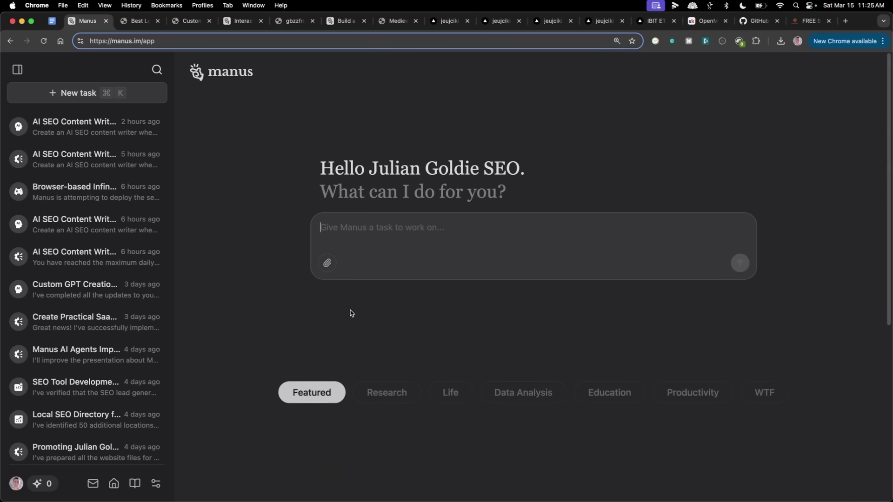
{"action": "left_click", "coordinate": [374, 236]}
{"action": "key", "text": "super+v"}
{"action": "key", "text": "Return"}
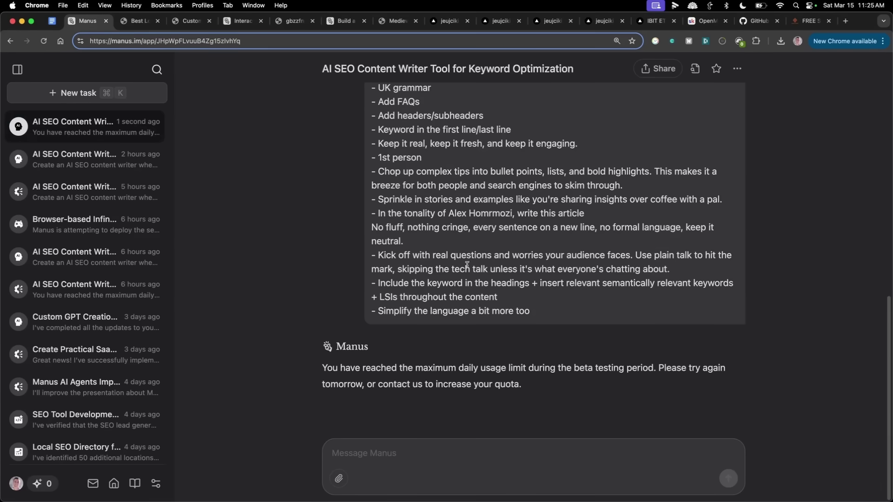
Review the daily usage-limit reply, then bring the OpenManus terminal forward.
{"action": "left_click_drag", "start_coordinate": [313, 369], "coordinate": [535, 386]}
{"action": "scroll", "coordinate": [479, 275], "scroll_direction": "up", "scroll_amount": 10}
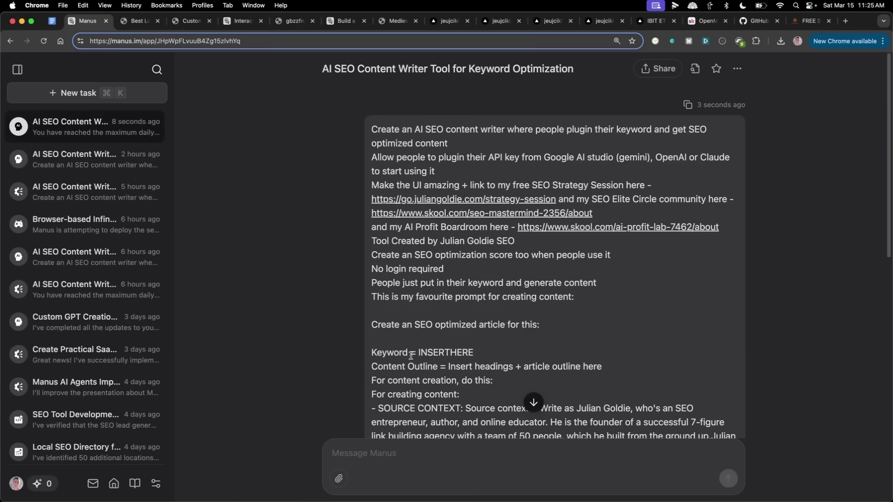
{"action": "scroll", "coordinate": [385, 340], "scroll_direction": "down", "scroll_amount": 10}
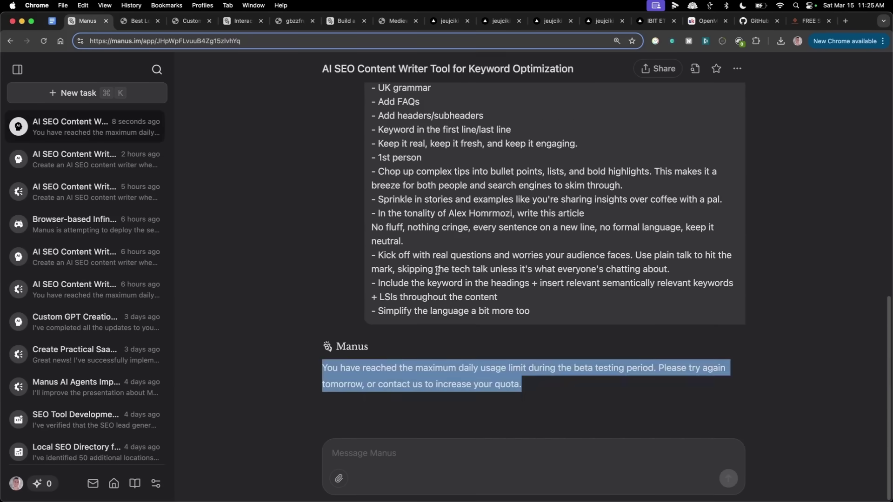
{"action": "left_click", "coordinate": [438, 269]}
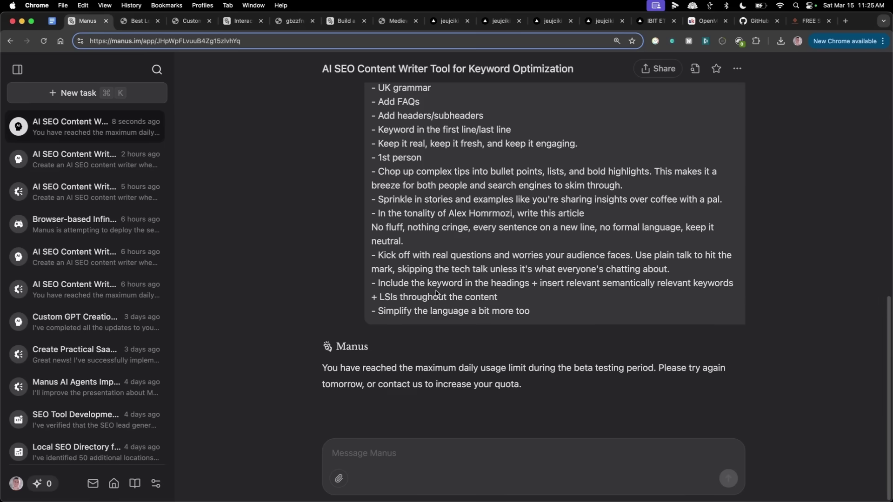
{"action": "scroll", "coordinate": [372, 419], "scroll_direction": "up", "scroll_amount": 1}
{"action": "left_click_drag", "start_coordinate": [302, 348], "coordinate": [614, 406]}
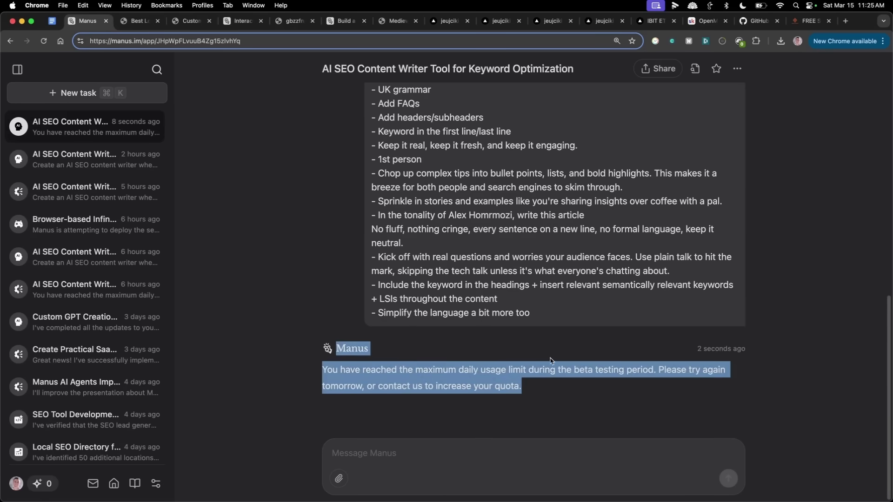
{"action": "scroll", "coordinate": [651, 411], "scroll_direction": "up", "scroll_amount": 10}
{"action": "scroll", "coordinate": [557, 345], "scroll_direction": "down", "scroll_amount": 10}
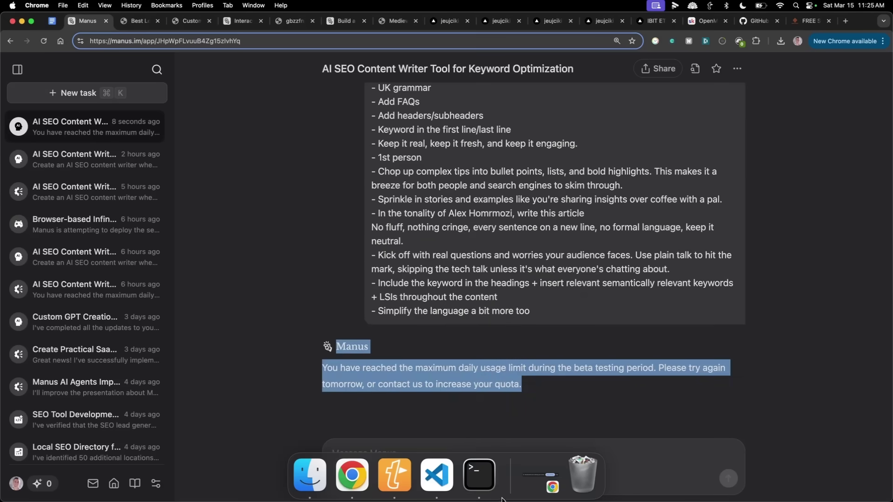
{"action": "left_click", "coordinate": [479, 481]}
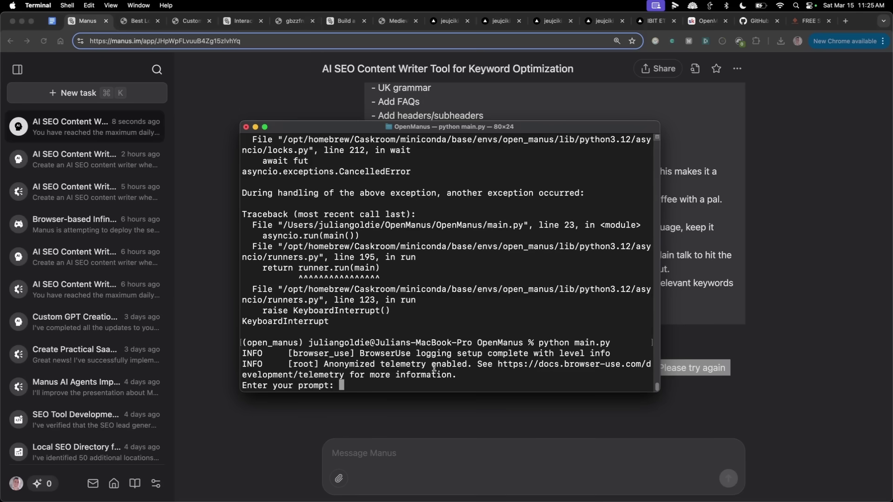
Submit 'research a 3 day trip to new yor' to OpenManus and review the five itinerary links in the log.
{"action": "type", "text": "research a 3 day trip to new york"}
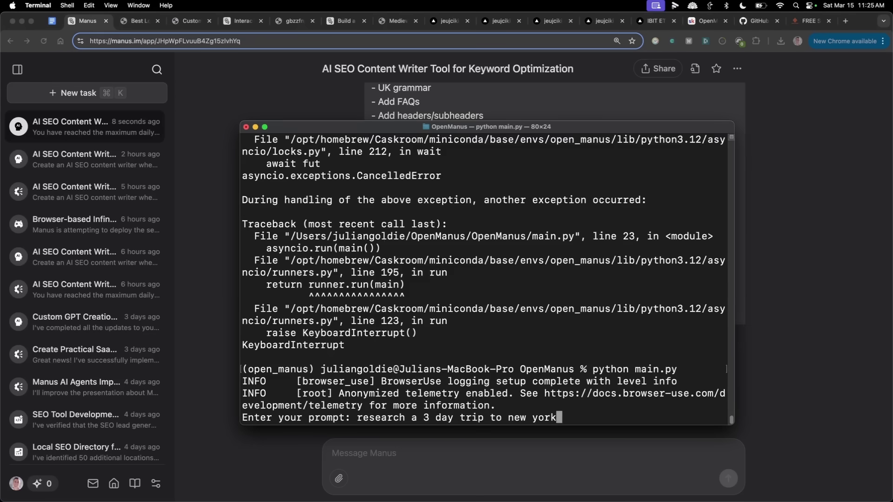
{"action": "key", "text": "Return"}
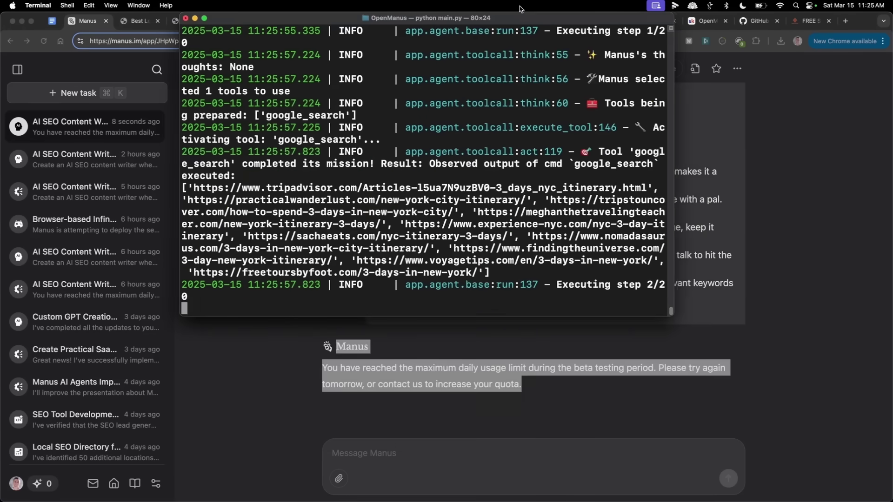
{"action": "left_click_drag", "start_coordinate": [673, 313], "coordinate": [888, 352]}
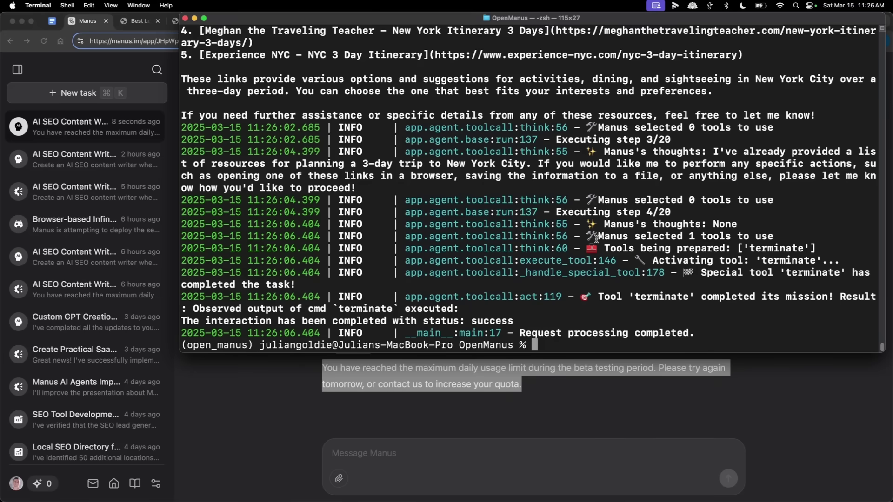
{"action": "scroll", "coordinate": [596, 239], "scroll_direction": "up", "scroll_amount": 2}
{"action": "scroll", "coordinate": [393, 110], "scroll_direction": "up", "scroll_amount": 6}
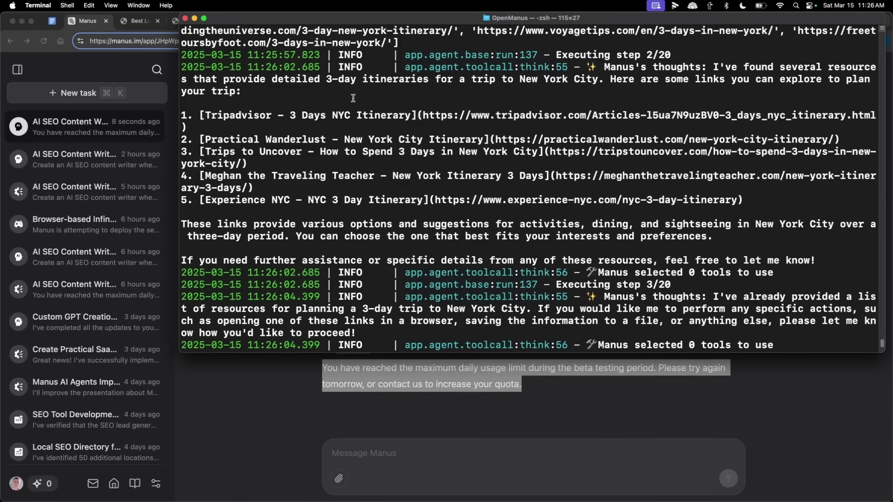
{"action": "left_click_drag", "start_coordinate": [212, 211], "coordinate": [457, 311]}
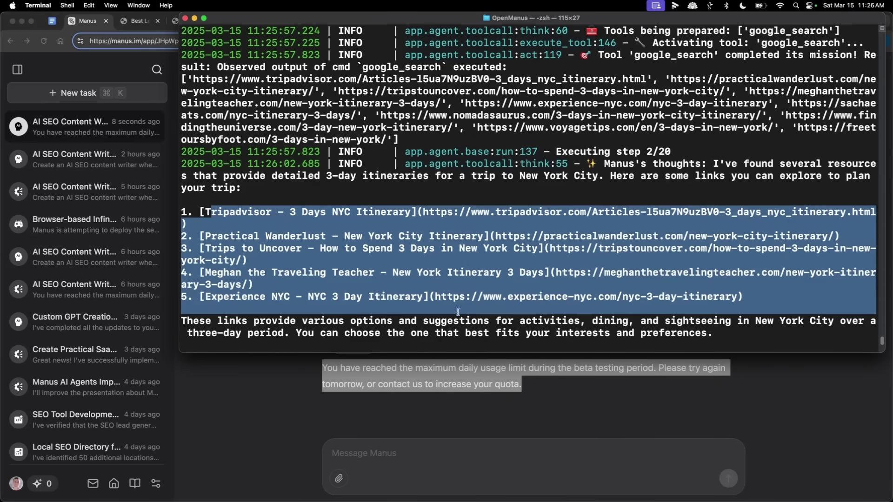
{"action": "left_click", "coordinate": [469, 261]}
{"action": "scroll", "coordinate": [452, 215], "scroll_direction": "up", "scroll_amount": 3}
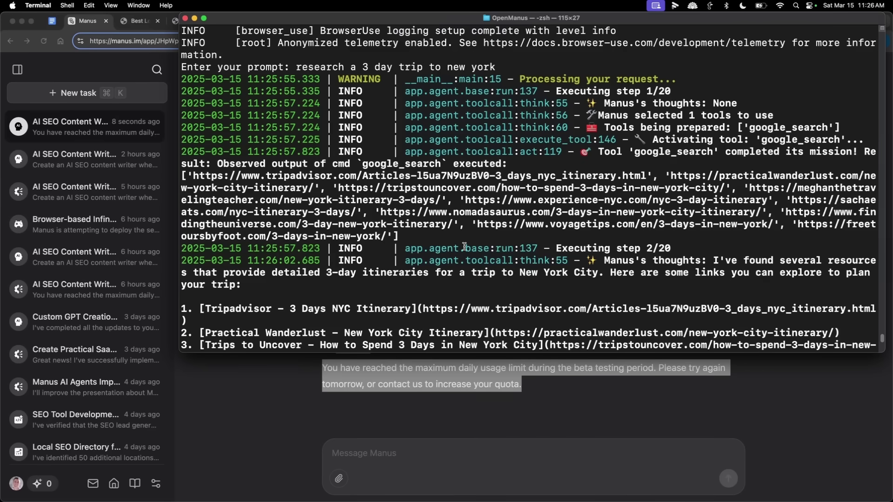
{"action": "scroll", "coordinate": [464, 247], "scroll_direction": "down", "scroll_amount": 10}
Maximize VS Code and open Day_1_Tokyo_Itinerary.txt, selecting its text.
{"action": "mouse_move", "coordinate": [529, 501]}
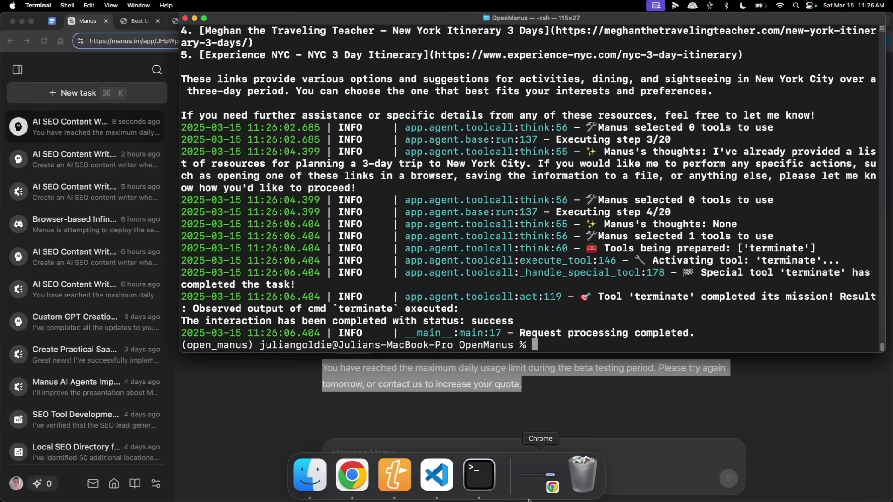
{"action": "left_click", "coordinate": [440, 488]}
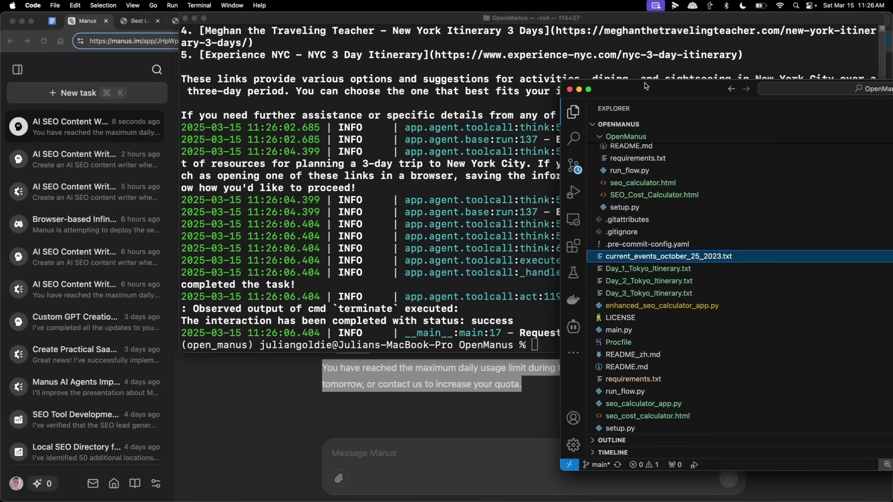
{"action": "left_click_drag", "start_coordinate": [646, 87], "coordinate": [342, 59]}
{"action": "double_click", "coordinate": [340, 58]}
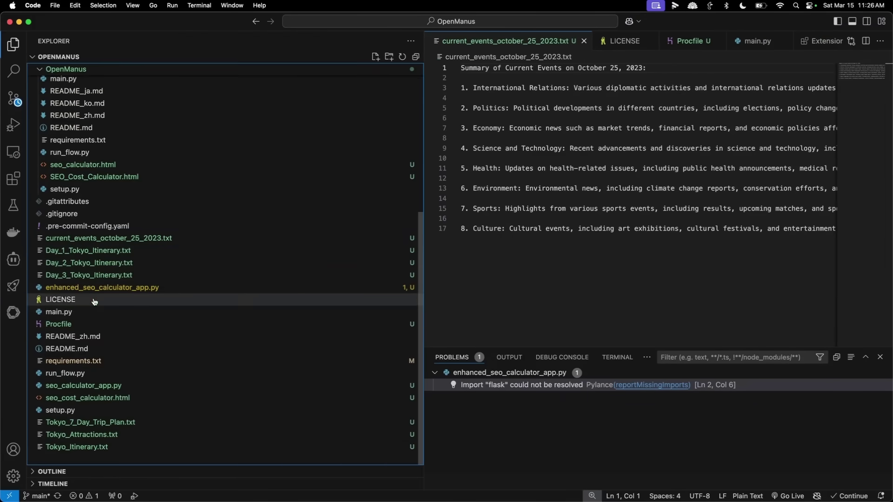
{"action": "left_click", "coordinate": [90, 252]}
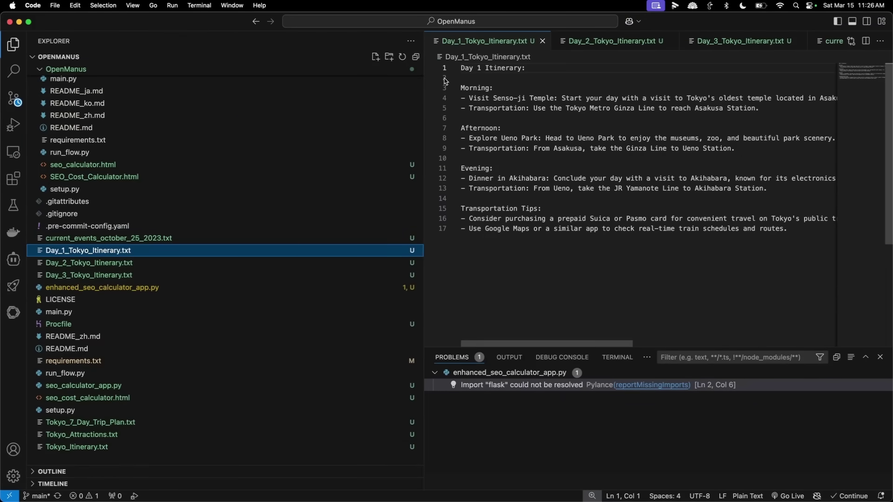
{"action": "left_click_drag", "start_coordinate": [788, 228], "coordinate": [456, 65]}
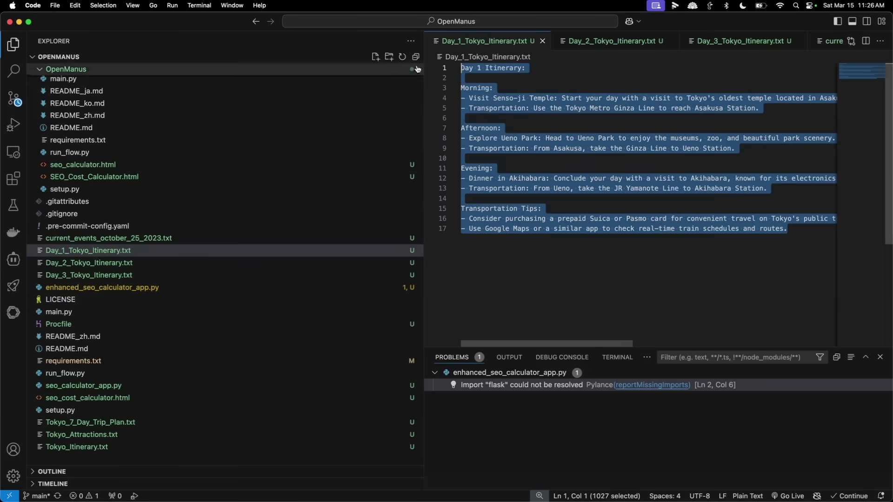
Review the Day 2 and Day 3 Tokyo itineraries and current_events_october_25_2023.txt.
{"action": "left_click", "coordinate": [96, 263]}
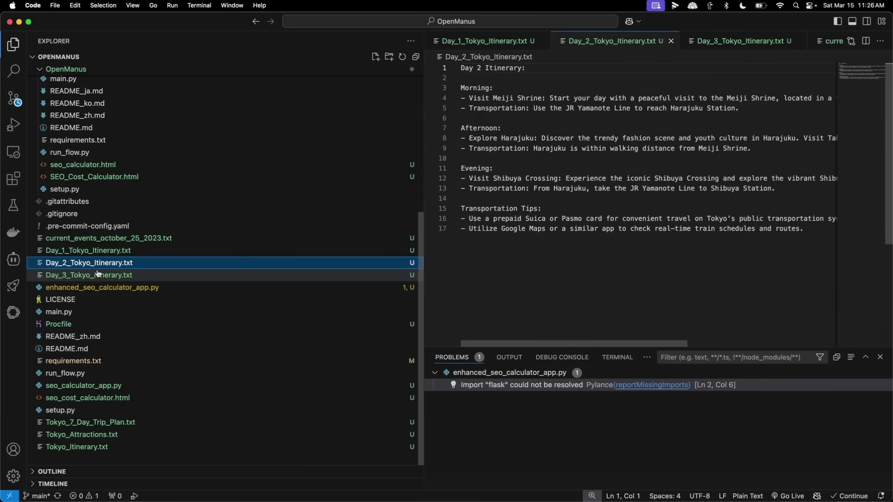
{"action": "left_click", "coordinate": [110, 276]}
{"action": "scroll", "coordinate": [113, 249], "scroll_direction": "up", "scroll_amount": 5}
{"action": "scroll", "coordinate": [159, 263], "scroll_direction": "down", "scroll_amount": 3}
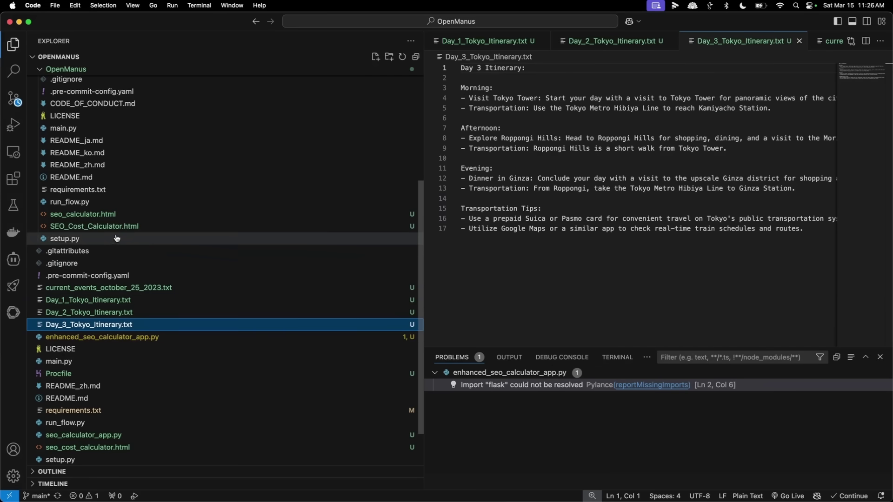
{"action": "scroll", "coordinate": [135, 271], "scroll_direction": "down", "scroll_amount": 3}
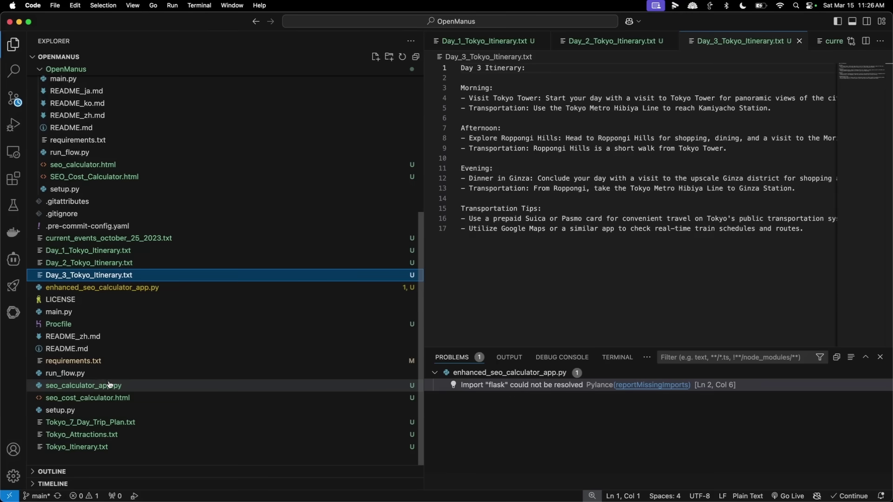
{"action": "left_click", "coordinate": [139, 239]}
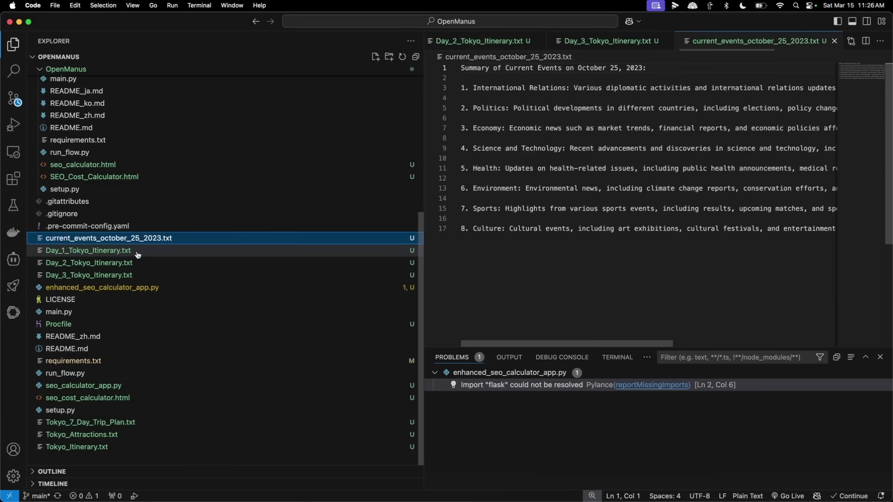
{"action": "left_click", "coordinate": [138, 251]}
{"action": "key", "text": "super+a"}
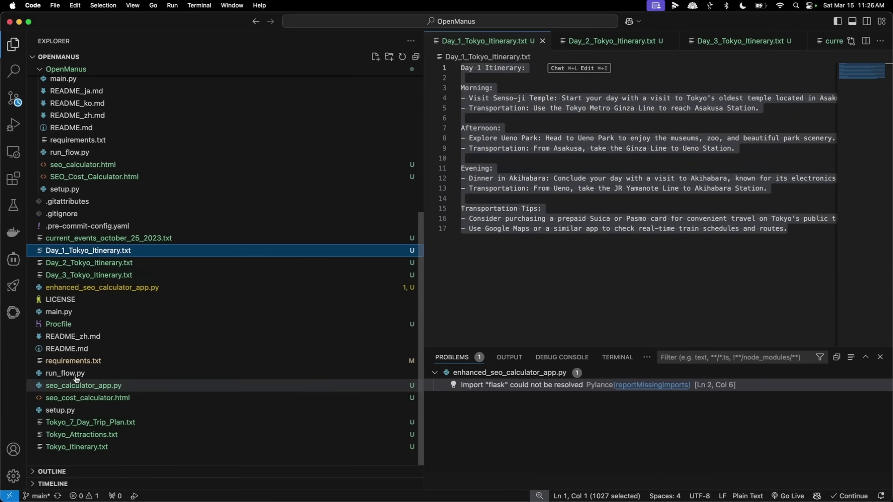
{"action": "left_click", "coordinate": [108, 274]}
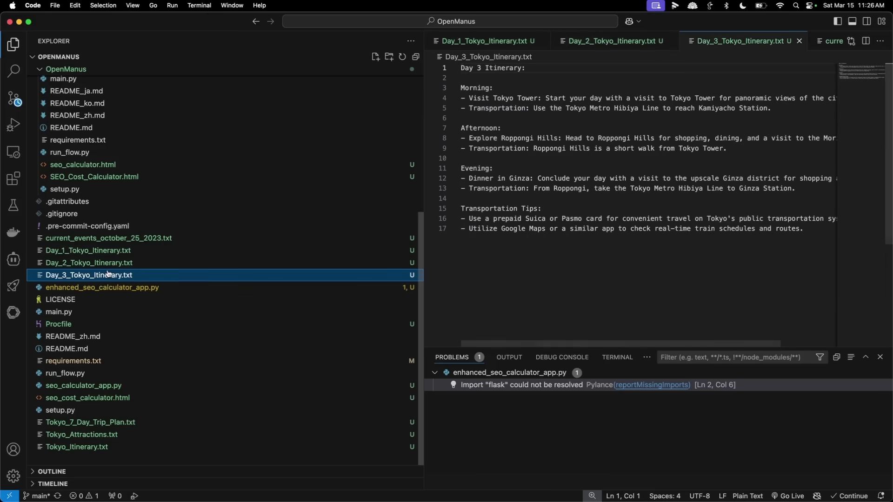
Open seo_calculator_app.py and select all of the Flask calculator code.
{"action": "left_click", "coordinate": [120, 390]}
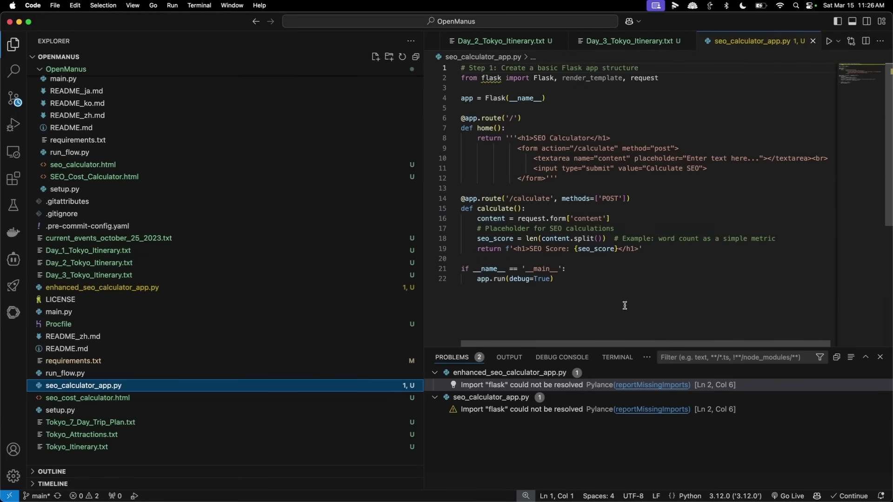
{"action": "scroll", "coordinate": [561, 173], "scroll_direction": "down", "scroll_amount": 5}
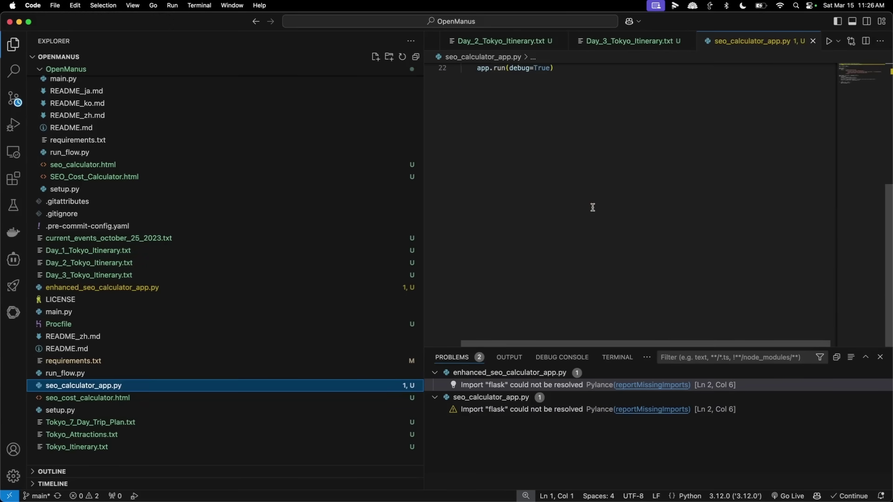
{"action": "scroll", "coordinate": [592, 206], "scroll_direction": "up", "scroll_amount": 5}
{"action": "left_click", "coordinate": [562, 210]}
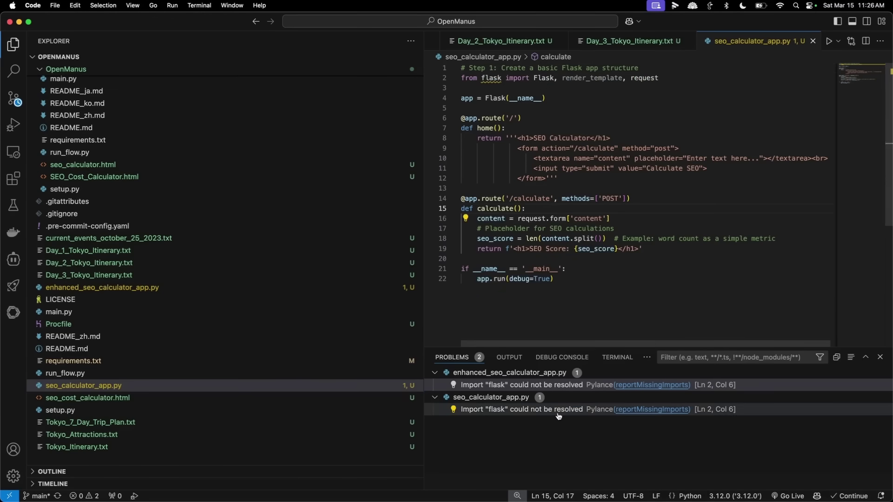
{"action": "key", "text": "super+a"}
After a brief Chrome detour, open seo_cost_calculator.html and select all its HTML.
{"action": "left_click", "coordinate": [371, 485]}
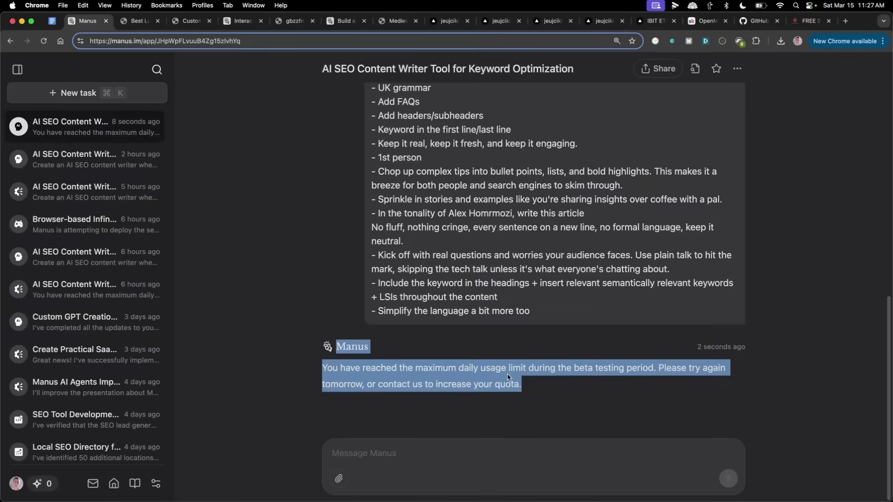
{"action": "key", "text": "super+t"}
{"action": "type", "text": "yt"}
{"action": "key", "text": "super+w"}
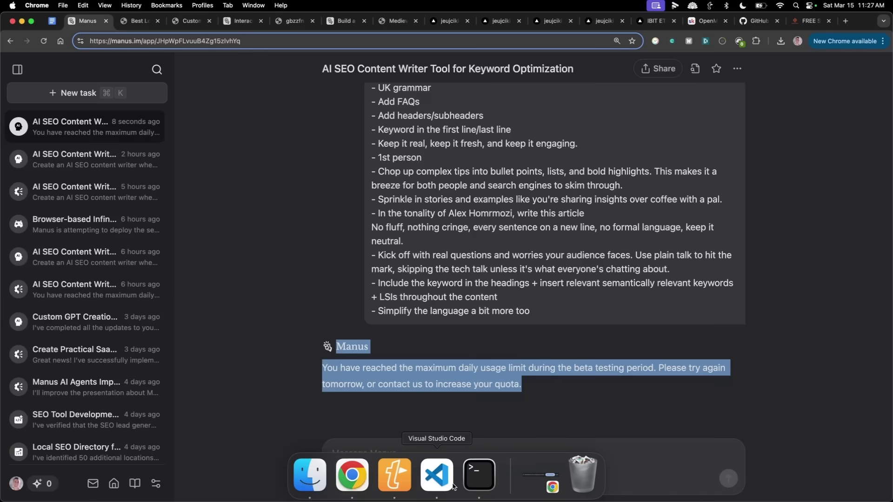
{"action": "left_click", "coordinate": [430, 486]}
{"action": "left_click", "coordinate": [96, 399]}
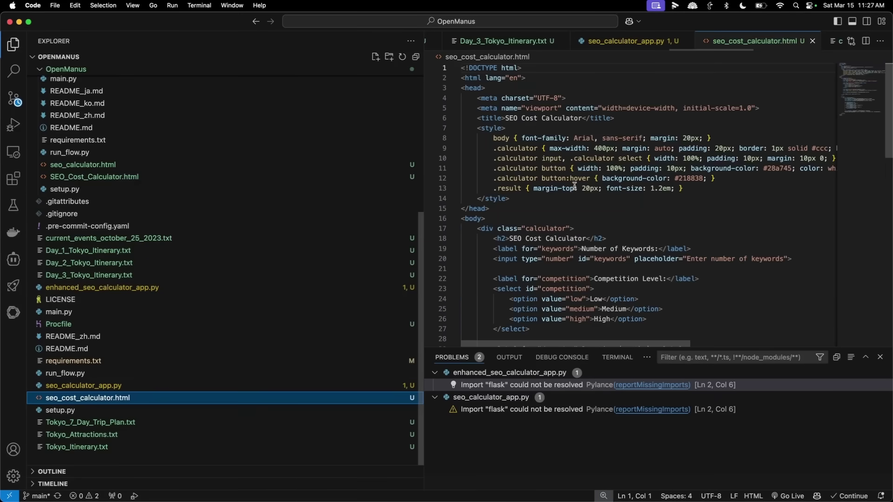
{"action": "left_click", "coordinate": [596, 170]}
{"action": "key", "text": "super+a"}
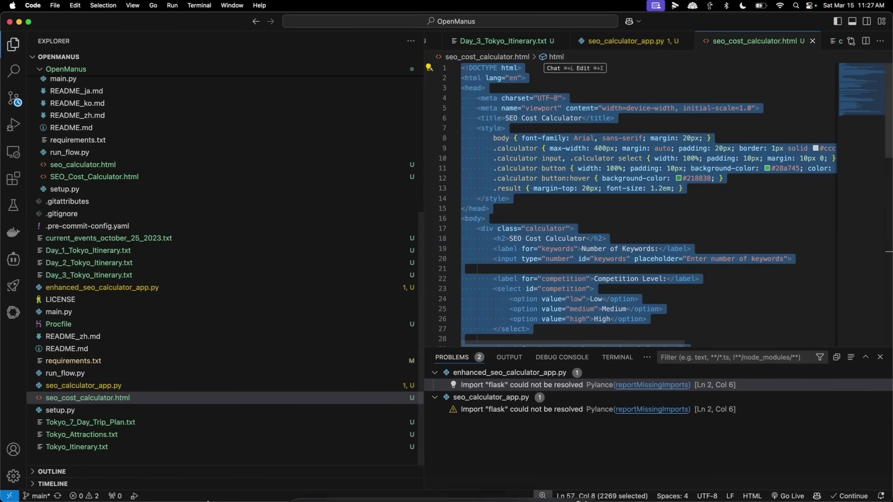
Open Tokyo_7_Day_Trip_Plan.txt, then reselect most of the Day 1 itinerary text.
{"action": "left_click", "coordinate": [90, 422]}
{"action": "scroll", "coordinate": [120, 419], "scroll_direction": "up", "scroll_amount": 5}
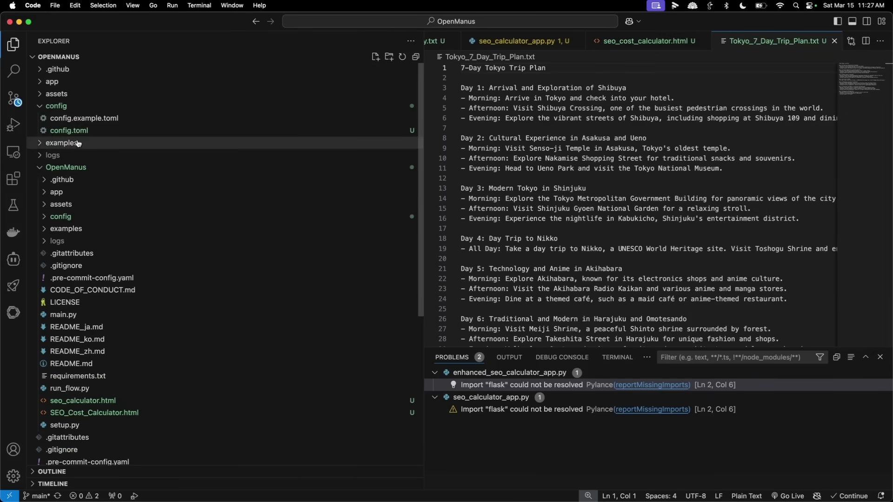
{"action": "scroll", "coordinate": [69, 251], "scroll_direction": "down", "scroll_amount": 2}
{"action": "scroll", "coordinate": [68, 252], "scroll_direction": "down", "scroll_amount": 10}
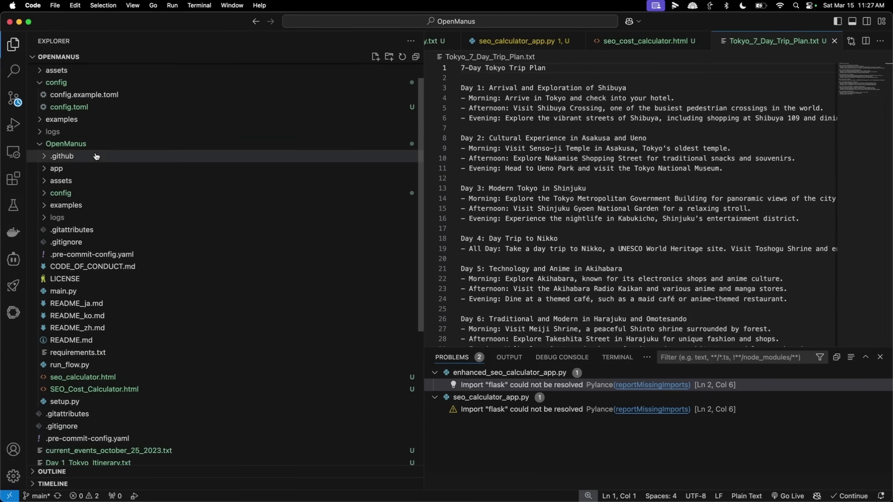
{"action": "left_click", "coordinate": [135, 276]}
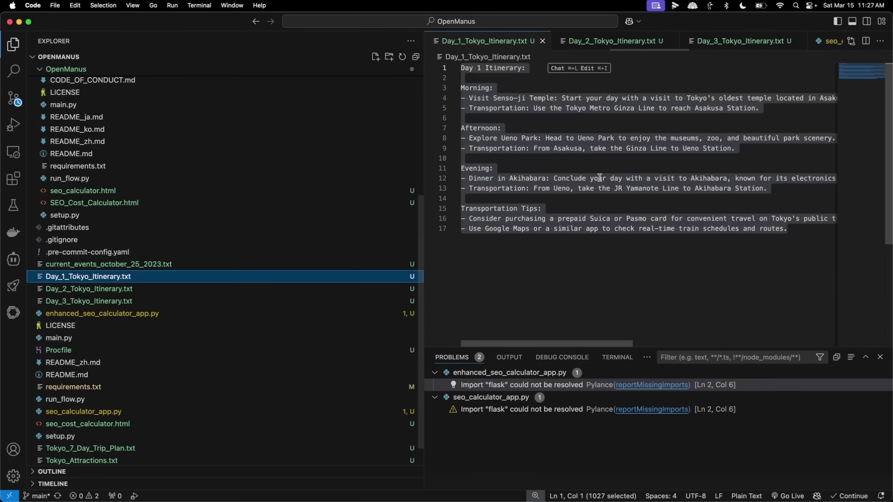
{"action": "left_click", "coordinate": [598, 179]}
{"action": "left_click_drag", "start_coordinate": [536, 266], "coordinate": [465, 62]}
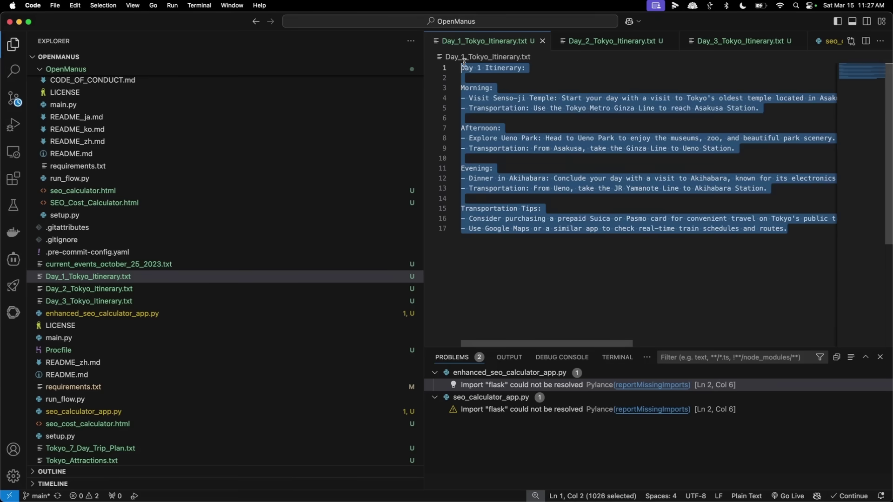
Load manus.im in a new tab and start replaying the Trip to Japan in April example task.
{"action": "left_click", "coordinate": [353, 486]}
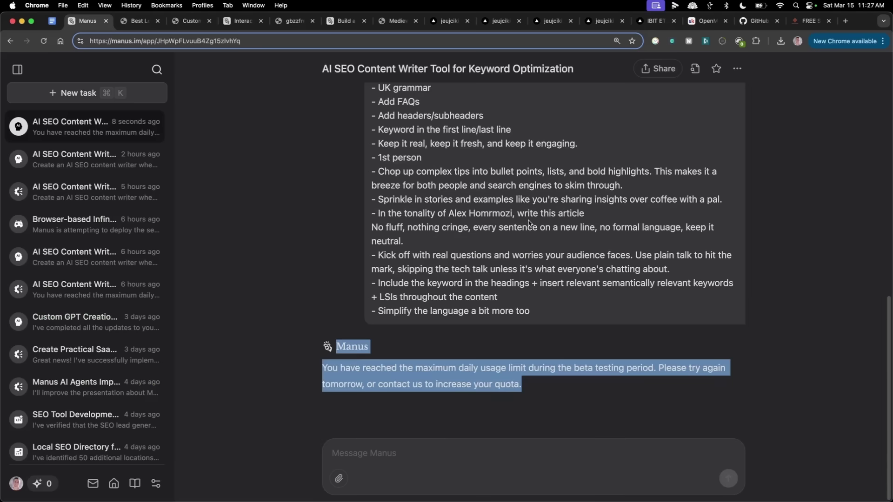
{"action": "left_click", "coordinate": [789, 255]}
{"action": "key", "text": "super+t"}
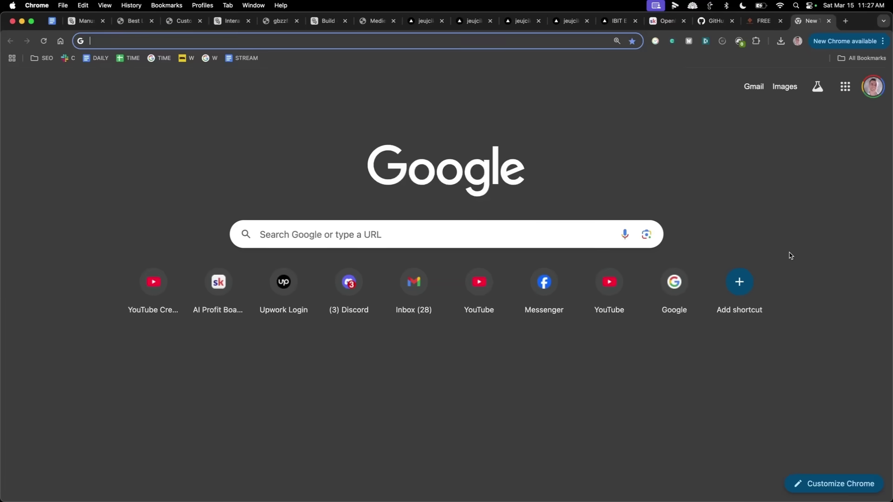
{"action": "type", "text": "manus"}
{"action": "key", "text": "Return"}
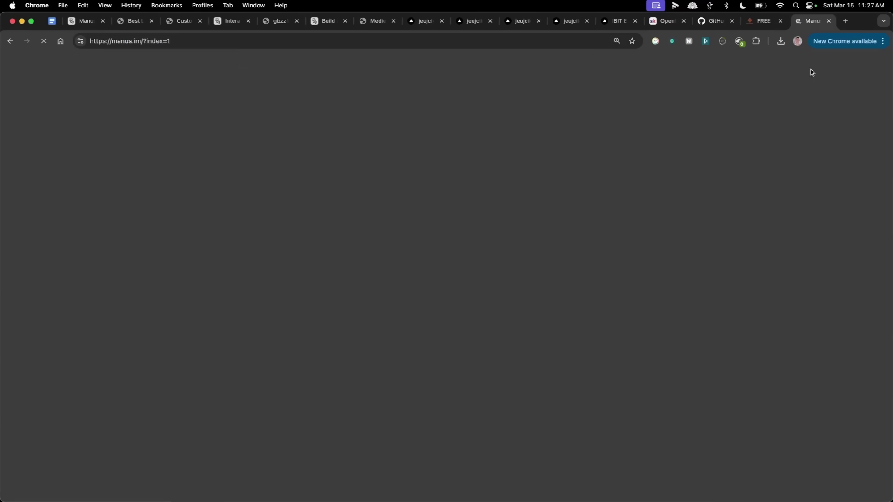
{"action": "scroll", "coordinate": [364, 354], "scroll_direction": "down", "scroll_amount": 8}
{"action": "scroll", "coordinate": [364, 354], "scroll_direction": "down", "scroll_amount": 10}
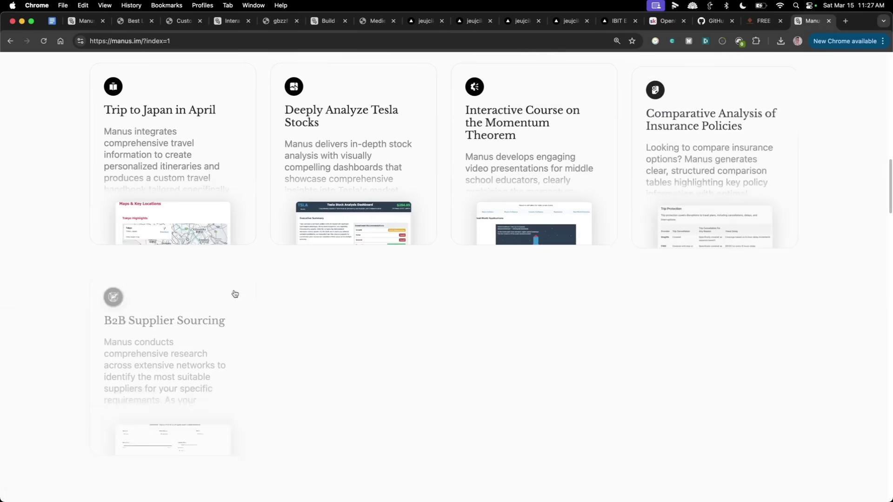
{"action": "left_click", "coordinate": [106, 89]}
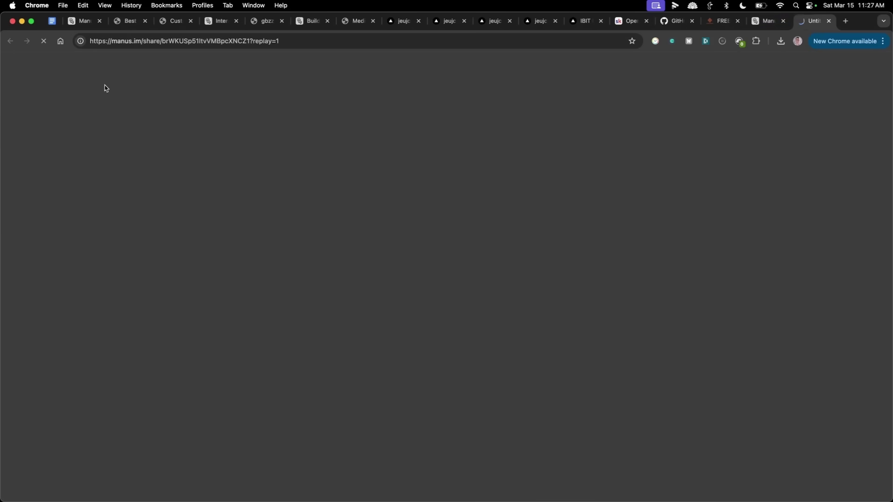
{"action": "middle_click", "coordinate": [758, 30]}
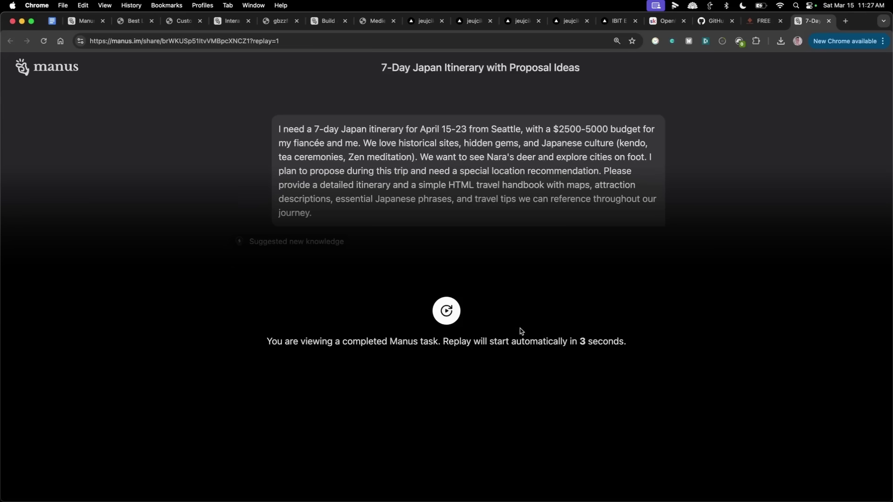
{"action": "left_click", "coordinate": [444, 311]}
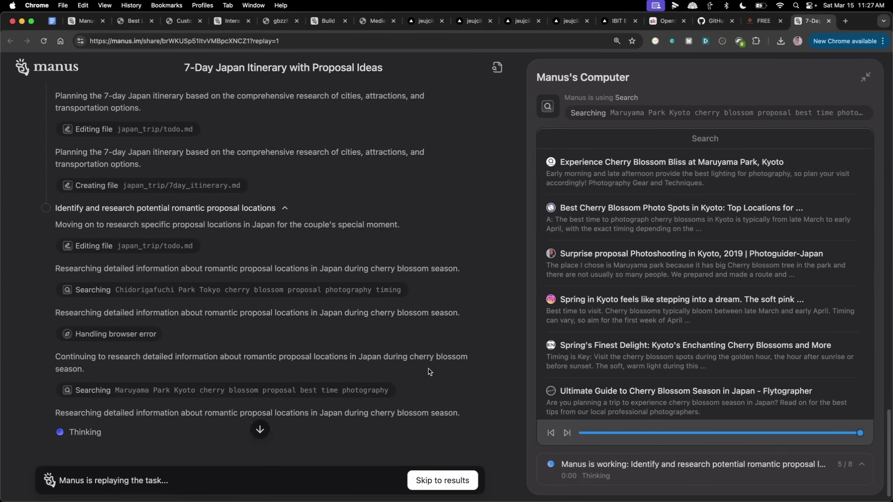
Bring the OpenManus terminal forward and scroll its completed New York run.
{"action": "mouse_move", "coordinate": [515, 498]}
{"action": "left_click", "coordinate": [479, 475]}
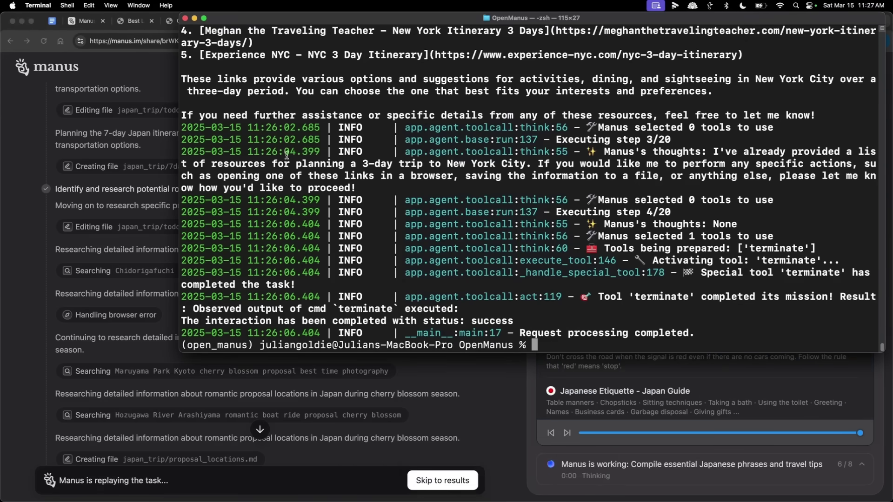
{"action": "scroll", "coordinate": [284, 162], "scroll_direction": "up", "scroll_amount": 15}
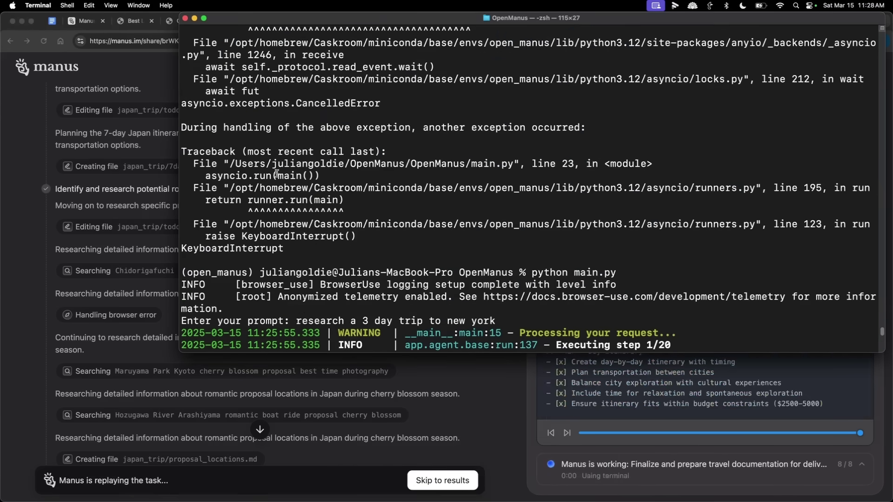
{"action": "scroll", "coordinate": [277, 174], "scroll_direction": "down", "scroll_amount": 15}
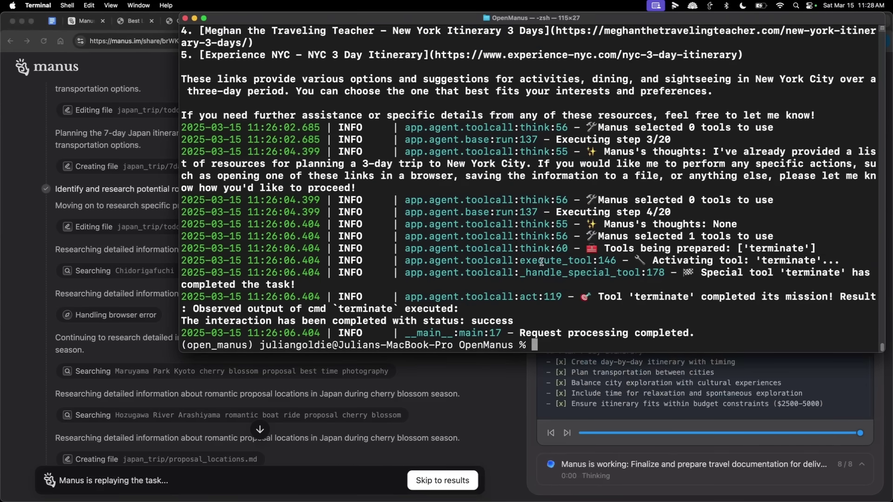
Back in the Manus replay, scroll through the finished 7-day Japan itinerary preview.
{"action": "left_click", "coordinate": [454, 384]}
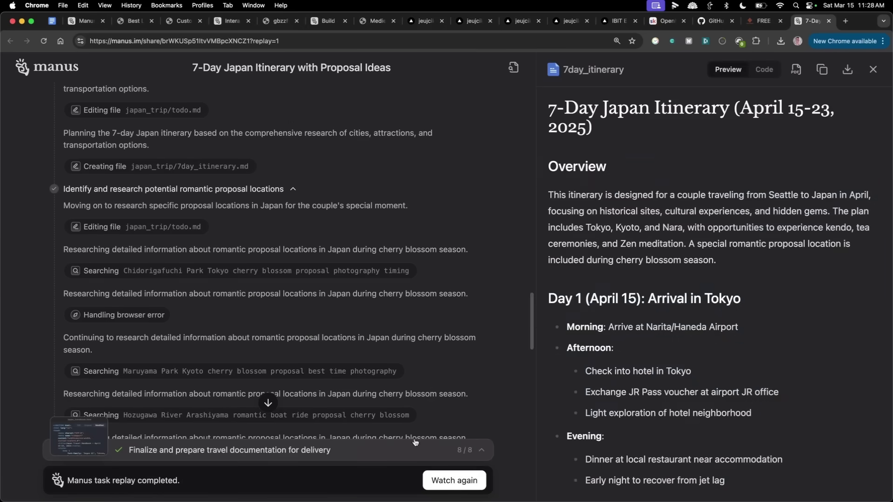
{"action": "scroll", "coordinate": [670, 325], "scroll_direction": "down", "scroll_amount": 3}
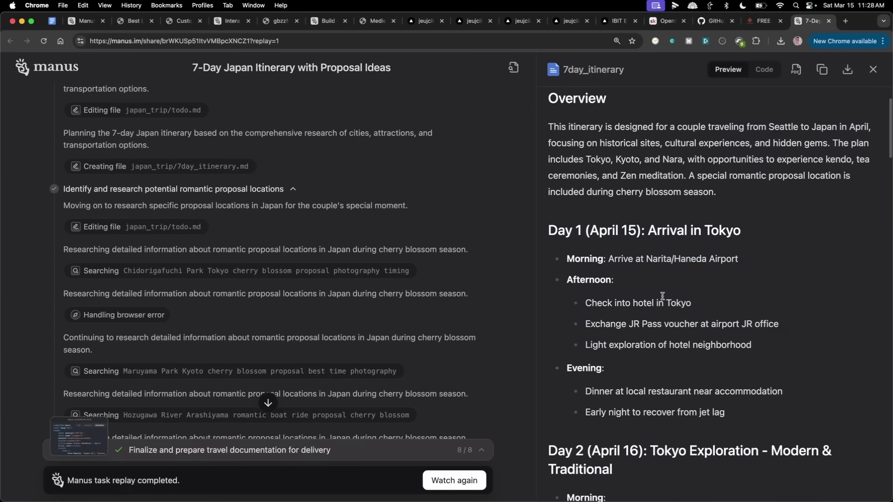
{"action": "left_click_drag", "start_coordinate": [535, 300], "coordinate": [494, 327]}
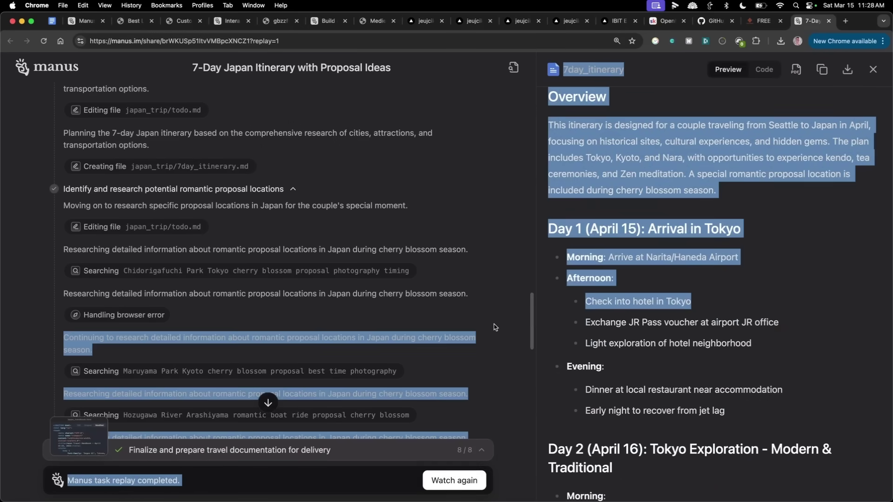
{"action": "left_click", "coordinate": [535, 332]}
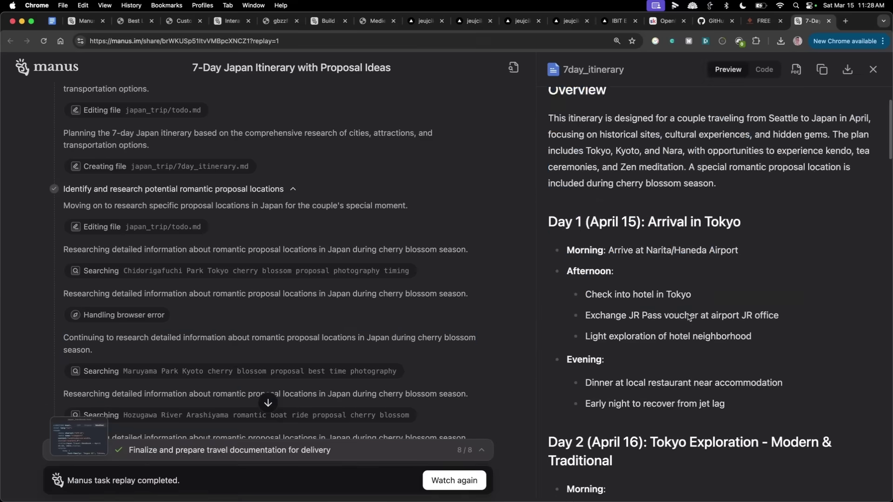
{"action": "scroll", "coordinate": [773, 372], "scroll_direction": "down", "scroll_amount": 6}
{"action": "scroll", "coordinate": [774, 372], "scroll_direction": "down", "scroll_amount": 20}
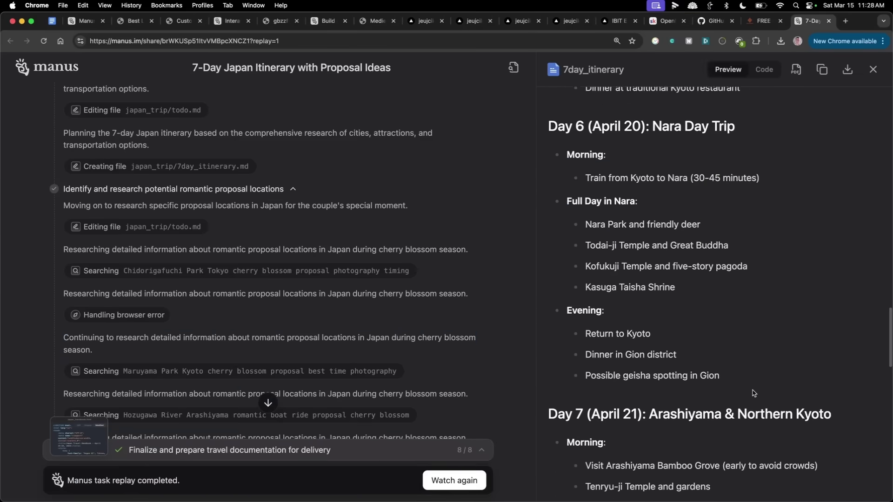
{"action": "scroll", "coordinate": [747, 385], "scroll_direction": "down", "scroll_amount": 20}
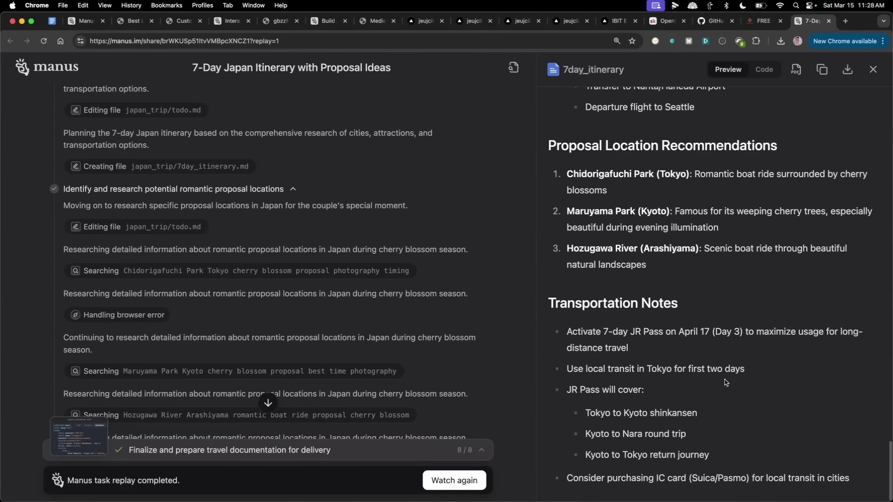
{"action": "scroll", "coordinate": [704, 277], "scroll_direction": "up", "scroll_amount": 20}
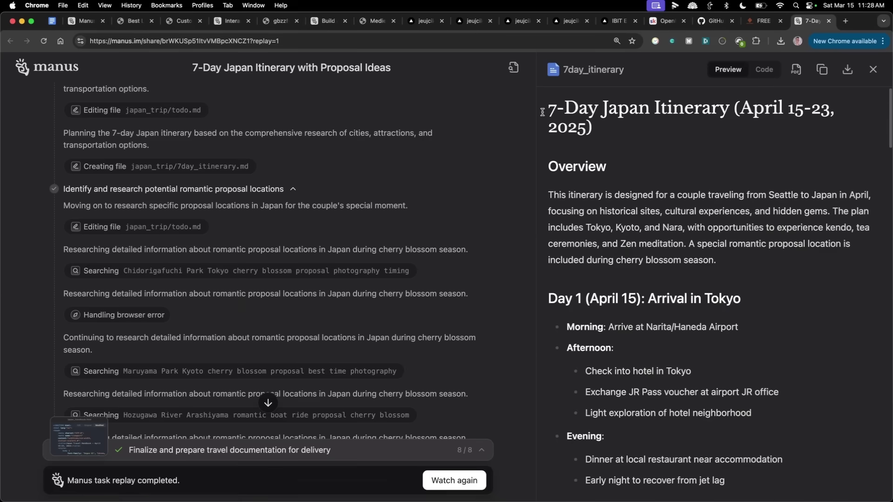
{"action": "scroll", "coordinate": [741, 461], "scroll_direction": "down", "scroll_amount": 20}
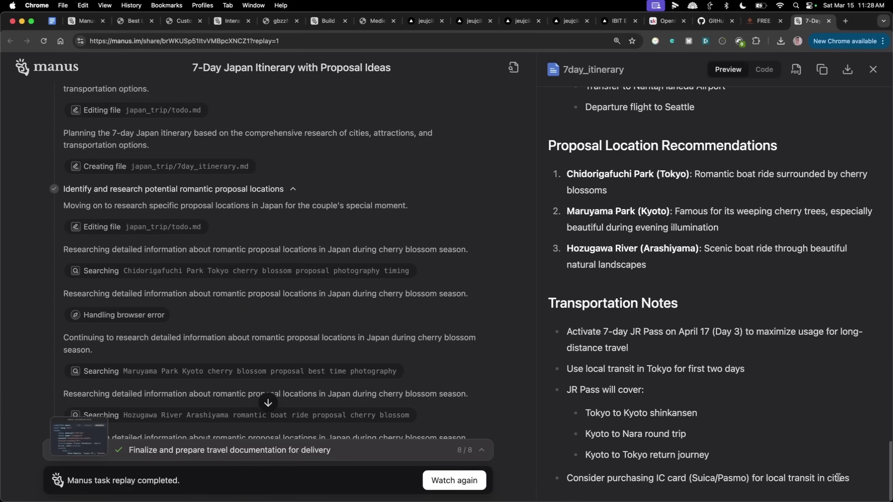
Count the whole itinerary's words and characters, about 3761 characters.
{"action": "key", "text": "super+a"}
{"action": "right_click", "coordinate": [663, 326]}
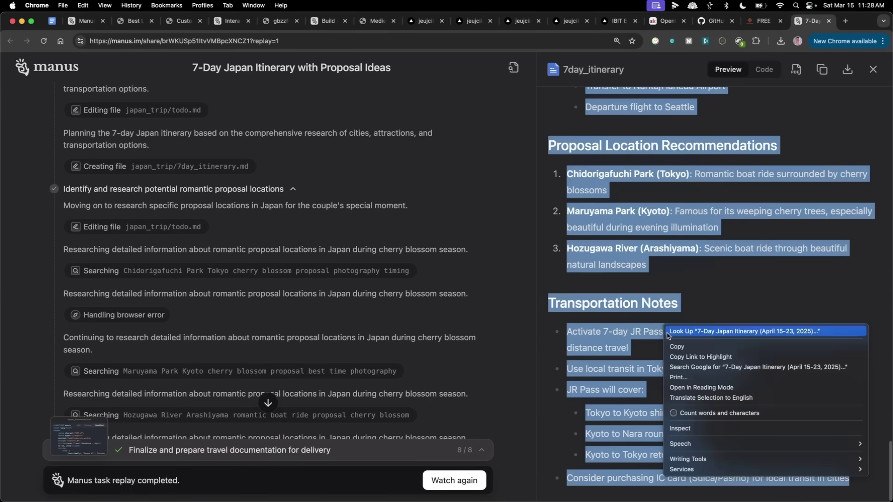
{"action": "left_click", "coordinate": [697, 413]}
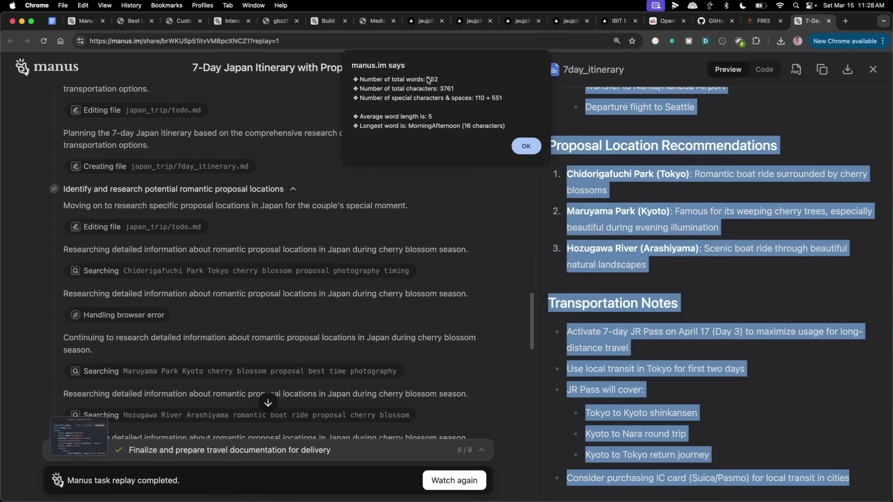
{"action": "left_click", "coordinate": [526, 147]}
{"action": "mouse_move", "coordinate": [475, 500]}
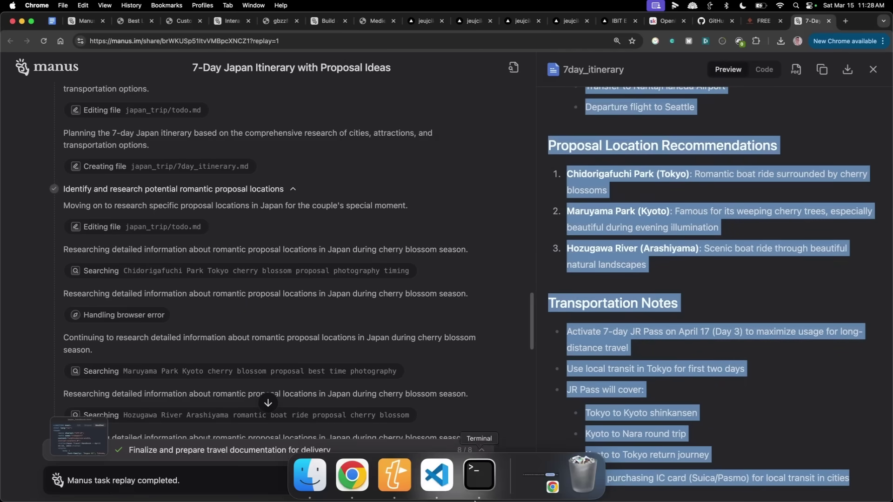
{"action": "left_click", "coordinate": [433, 481]}
Review the Day_1, Day_2 and Day_3 Tokyo itinerary files in VS Code.
{"action": "left_click", "coordinate": [556, 159]}
{"action": "key", "text": "super+a"}
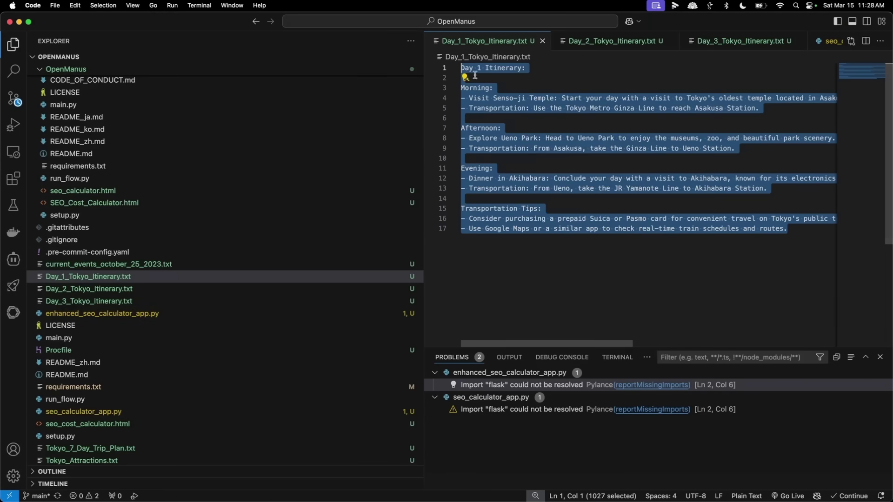
{"action": "right_click", "coordinate": [527, 124]}
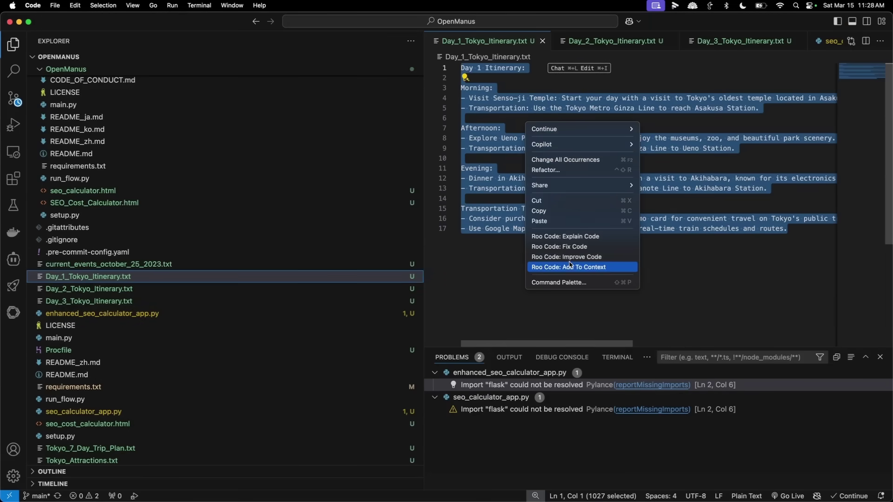
{"action": "left_click", "coordinate": [485, 190]}
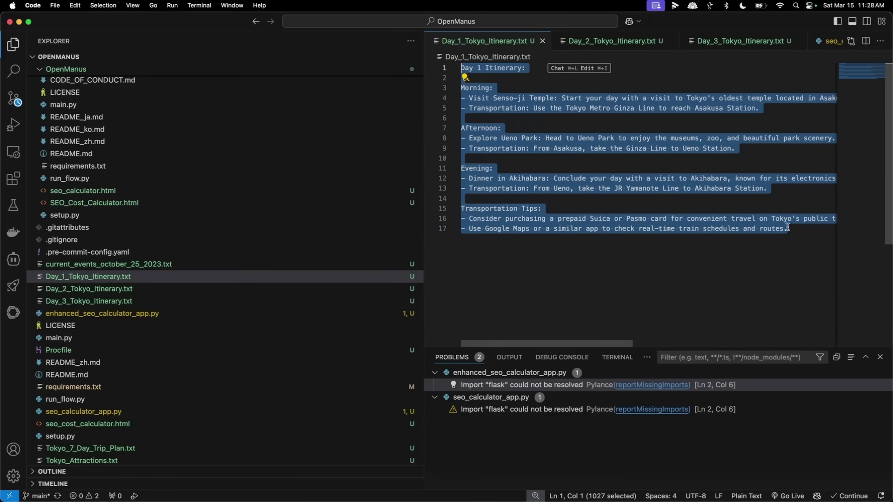
{"action": "left_click", "coordinate": [351, 289]}
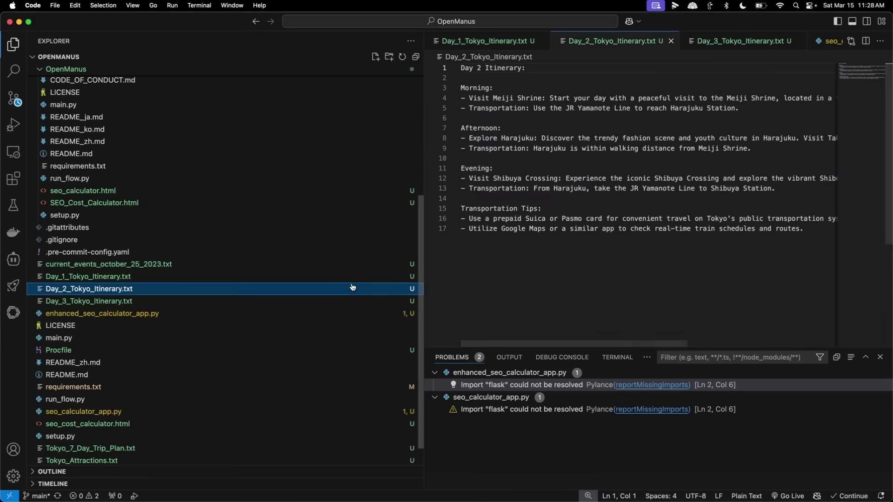
{"action": "left_click", "coordinate": [339, 302]}
{"action": "left_click", "coordinate": [228, 276]}
{"action": "left_click", "coordinate": [211, 288]}
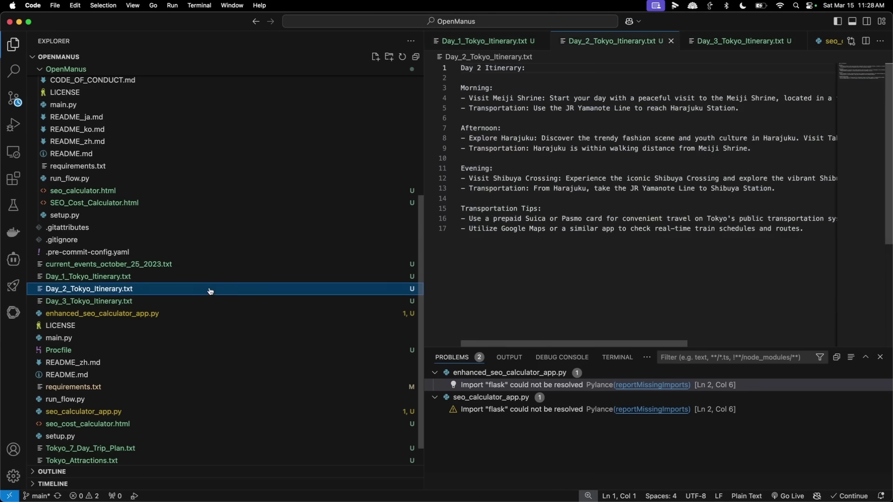
{"action": "left_click", "coordinate": [204, 302]}
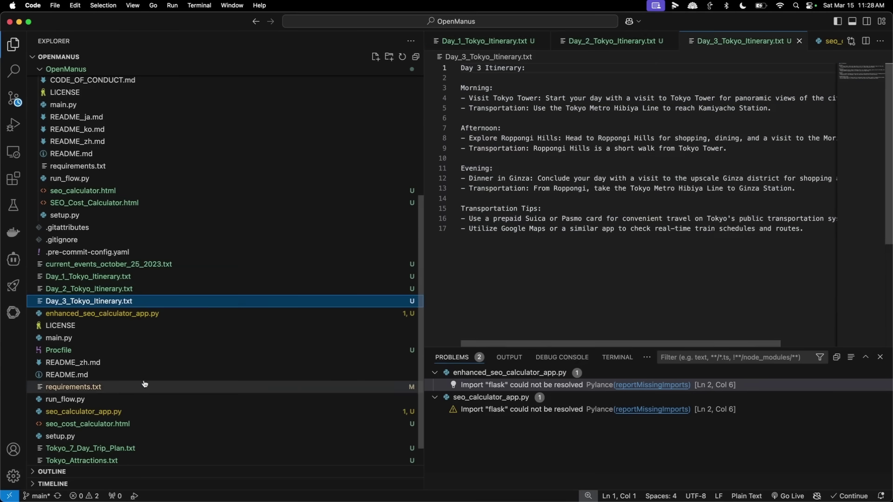
Select all of seo_cost_calculator.html's code for copying, then go back to Chrome.
{"action": "left_click", "coordinate": [113, 424]}
{"action": "key", "text": "cmd+a"}
{"action": "mouse_move", "coordinate": [187, 500]}
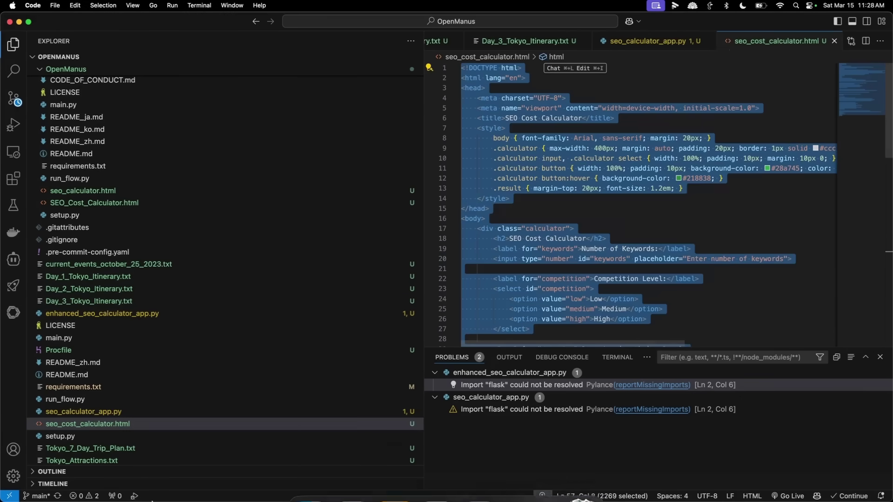
{"action": "left_click", "coordinate": [352, 475]}
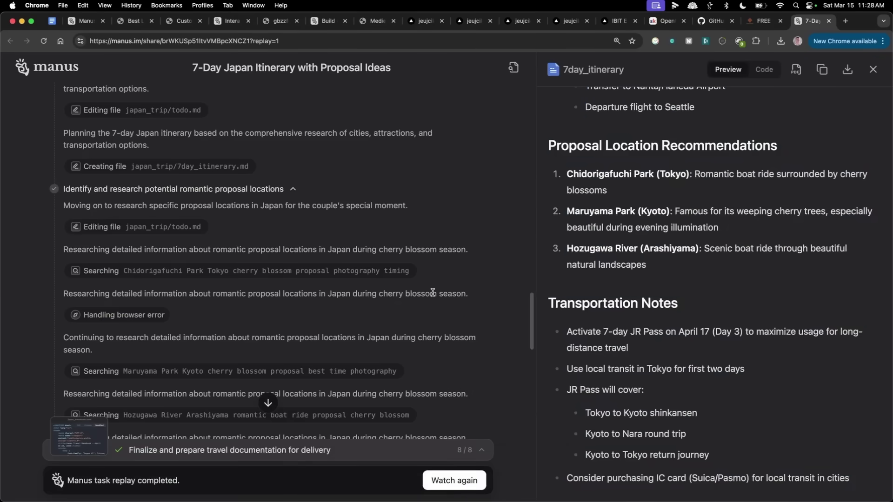
Go to liveweave.com in a new tab and replace the snake code with the calculator HTML.
{"action": "key", "text": "super+t"}
{"action": "type", "text": "livw"}
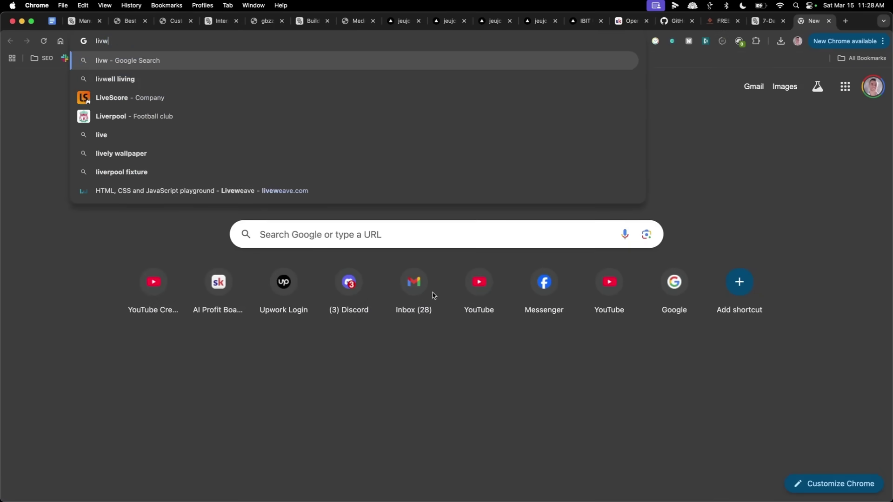
{"action": "key", "text": "BackSpace"}
{"action": "type", "text": "e"}
{"action": "key", "text": "Return"}
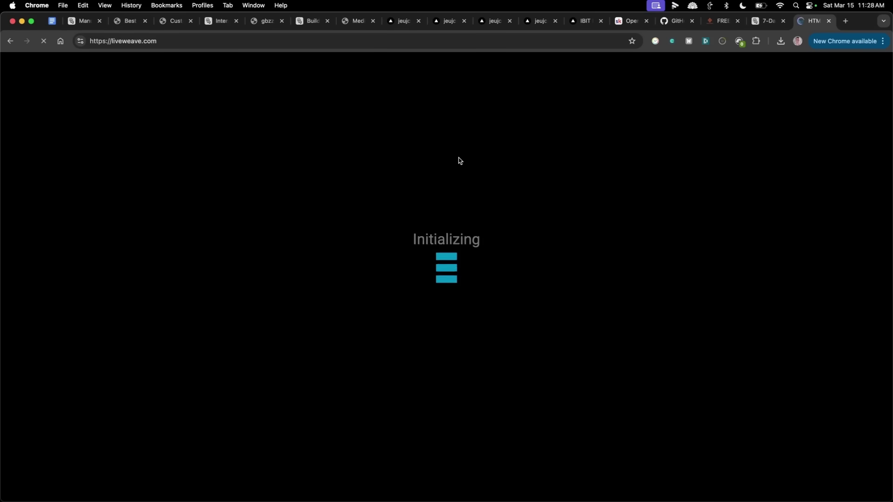
{"action": "key", "text": "super+a"}
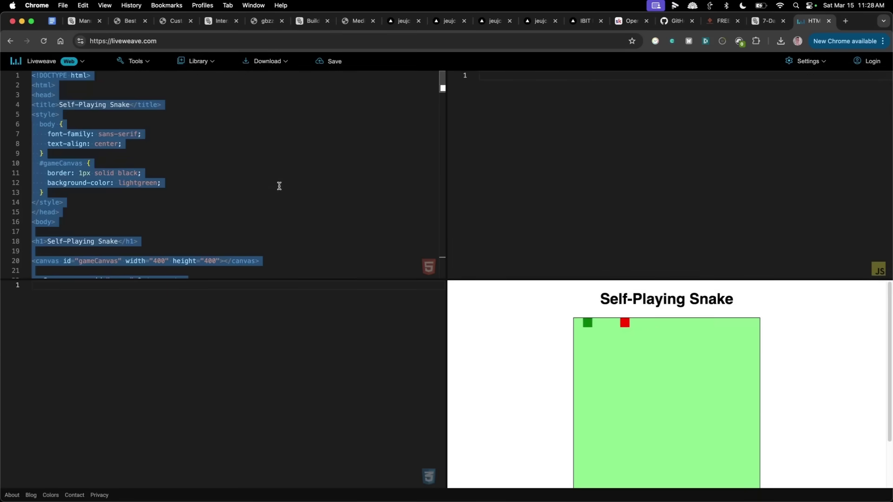
{"action": "key", "text": "super+v"}
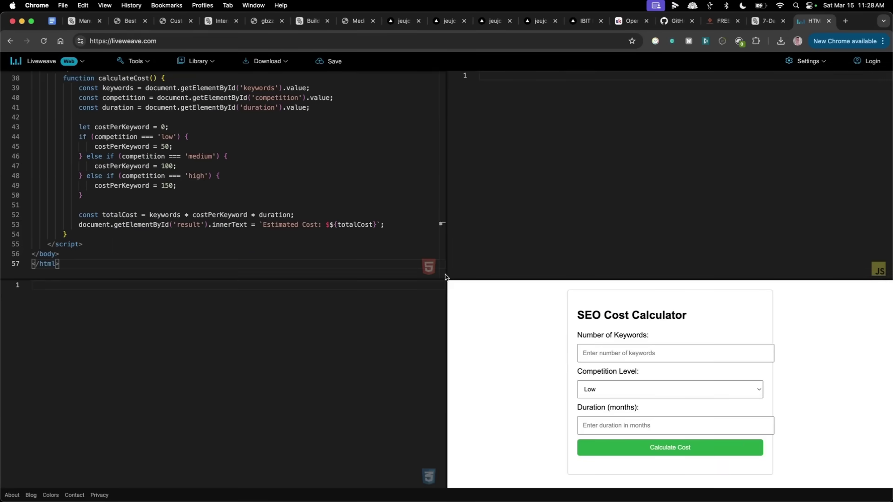
Drag the panel splitters to widen and heighten the SEO Cost Calculator preview.
{"action": "left_click_drag", "start_coordinate": [446, 274], "coordinate": [171, 275]}
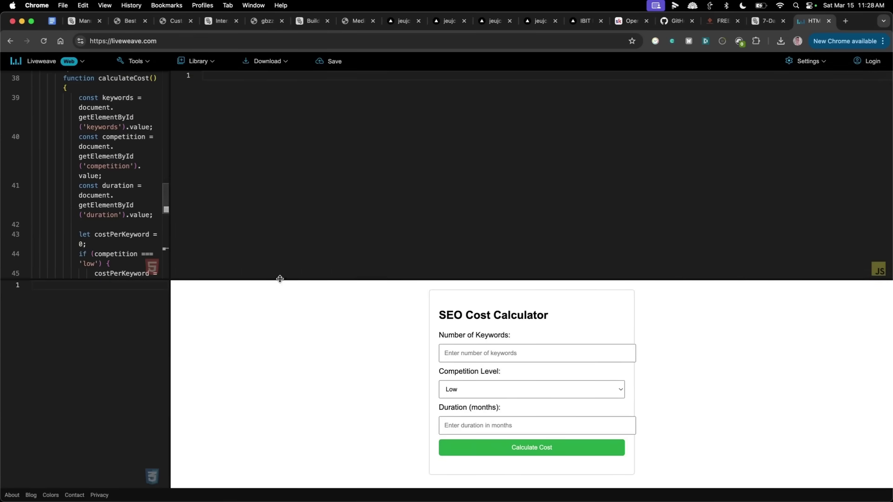
{"action": "left_click_drag", "start_coordinate": [280, 279], "coordinate": [310, 126]}
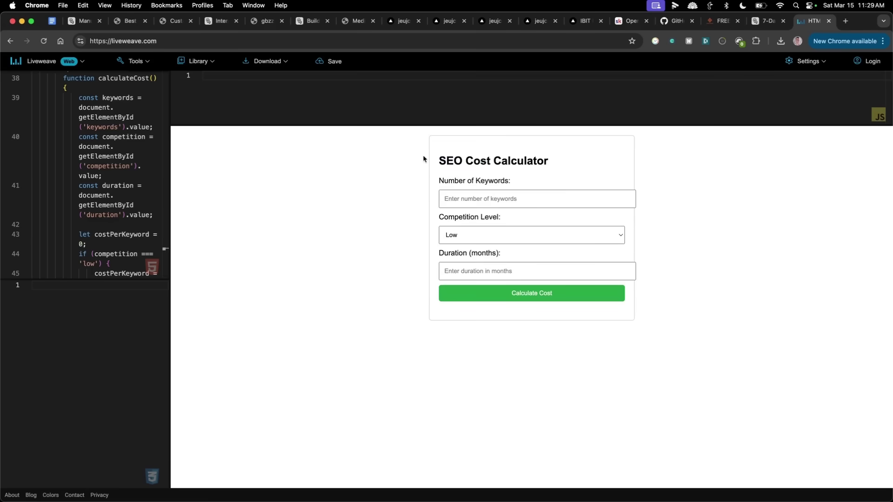
{"action": "left_click_drag", "start_coordinate": [423, 158], "coordinate": [676, 311]}
{"action": "left_click", "coordinate": [457, 158]}
{"action": "left_click", "coordinate": [216, 26]}
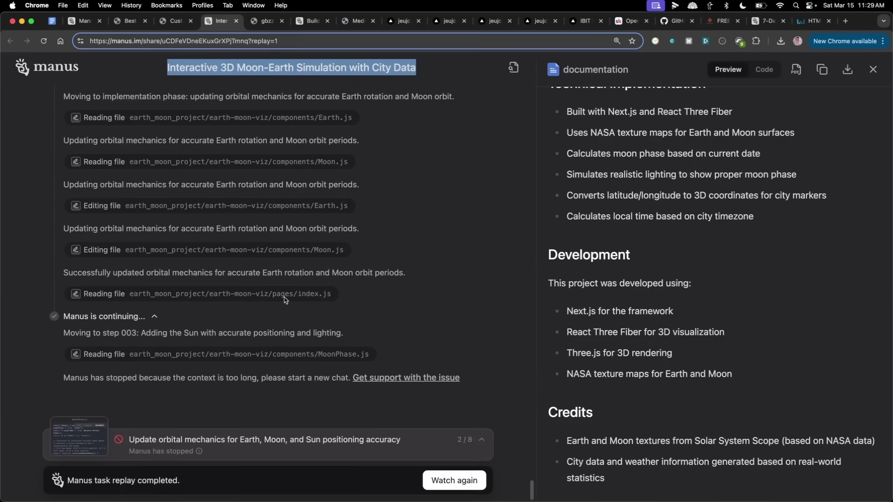
{"action": "left_click", "coordinate": [424, 231]}
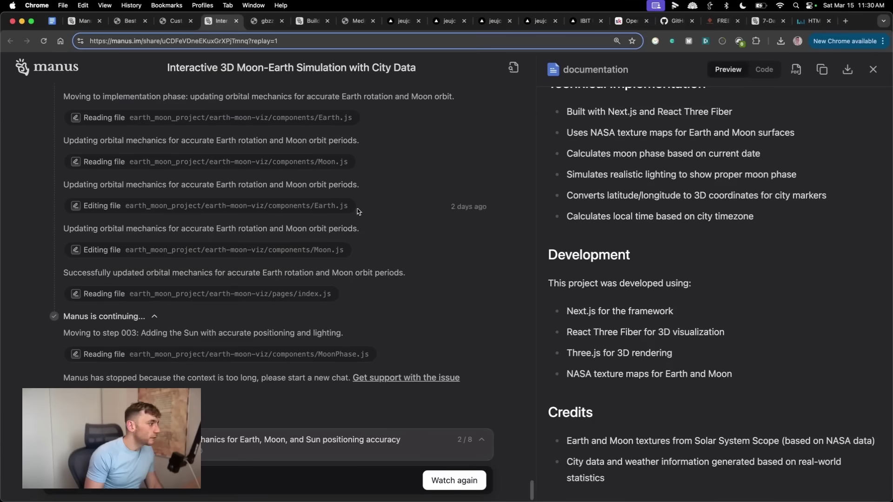
{"action": "scroll", "coordinate": [471, 324], "scroll_direction": "up", "scroll_amount": 15}
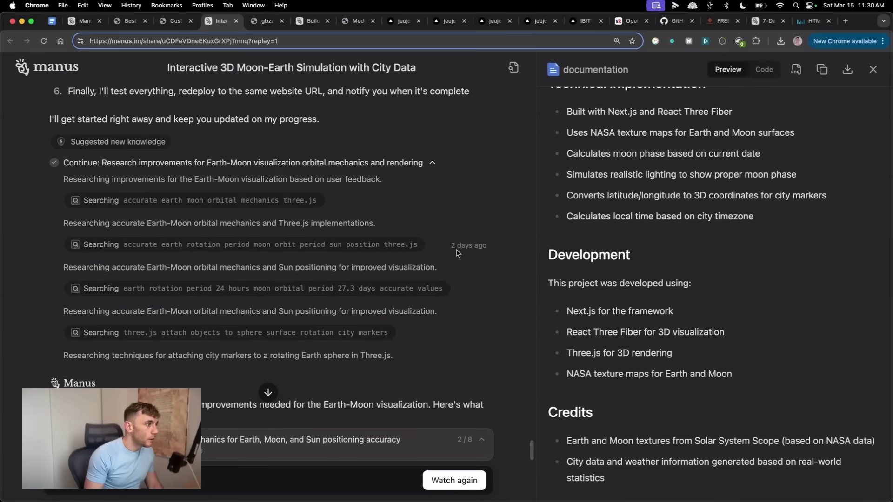
{"action": "scroll", "coordinate": [460, 415], "scroll_direction": "down", "scroll_amount": 15}
{"action": "mouse_move", "coordinate": [433, 498]}
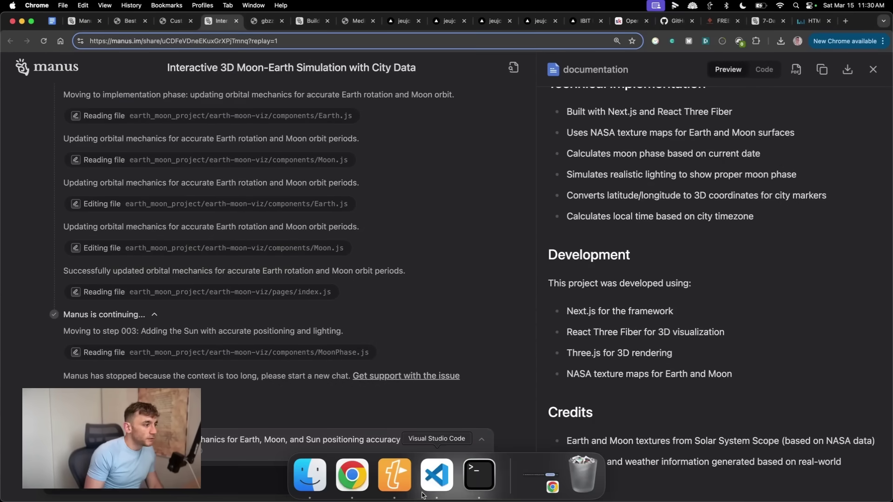
Check the OpenManus terminal output, quit Terminal, and return to the Manus replay in Chrome.
{"action": "left_click", "coordinate": [435, 483]}
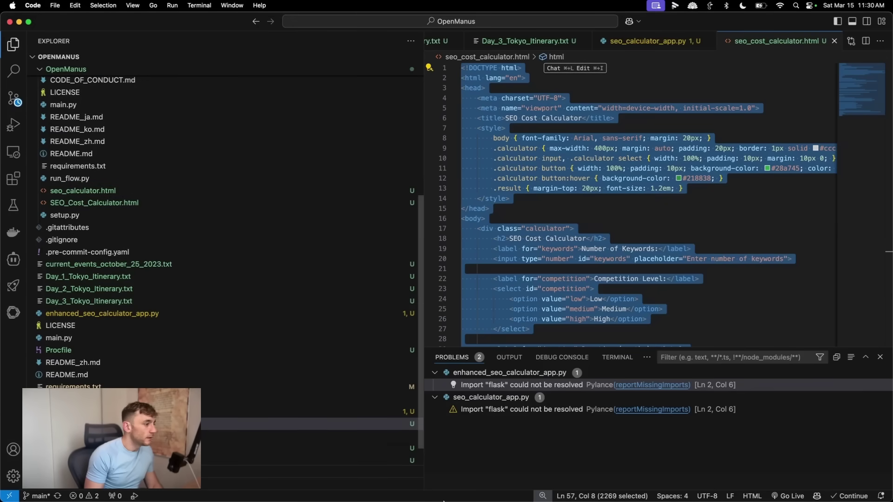
{"action": "left_click", "coordinate": [486, 494]}
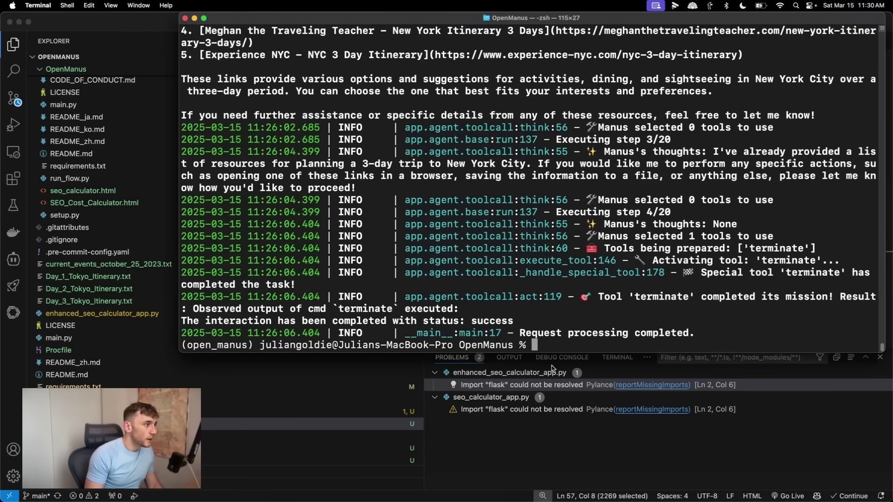
{"action": "scroll", "coordinate": [521, 185], "scroll_direction": "up", "scroll_amount": 10}
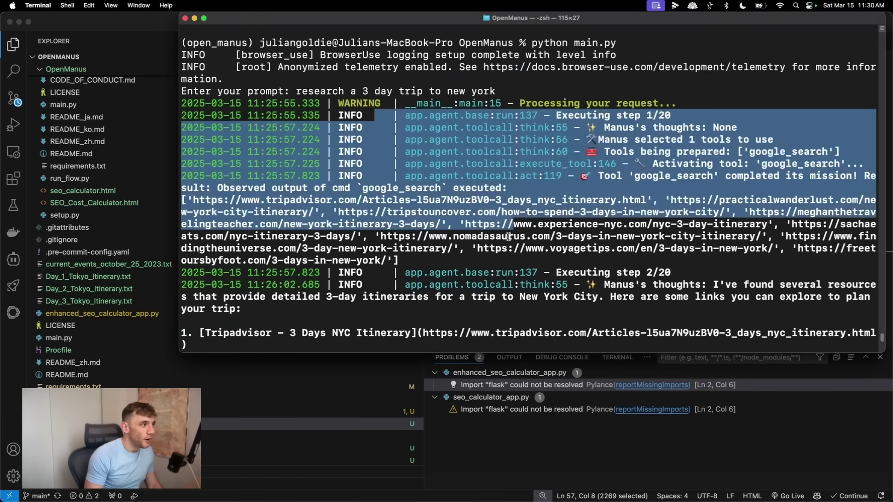
{"action": "scroll", "coordinate": [503, 242], "scroll_direction": "down", "scroll_amount": 10}
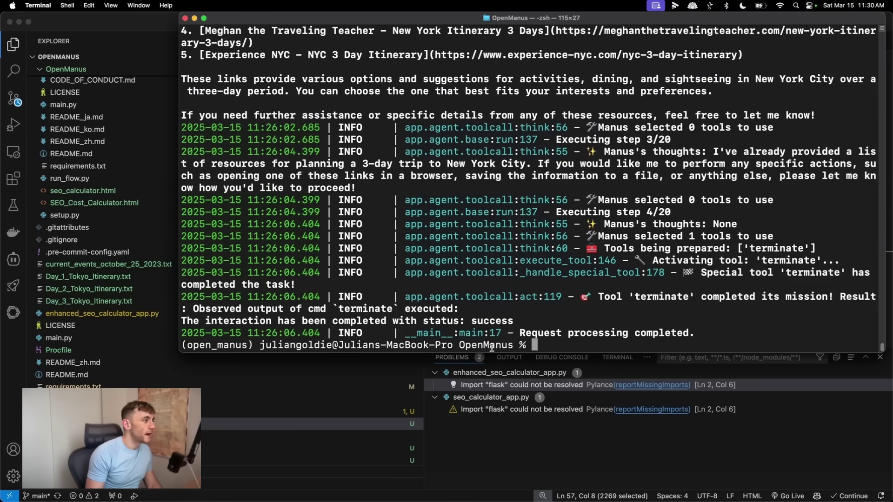
{"action": "right_click", "coordinate": [479, 475]}
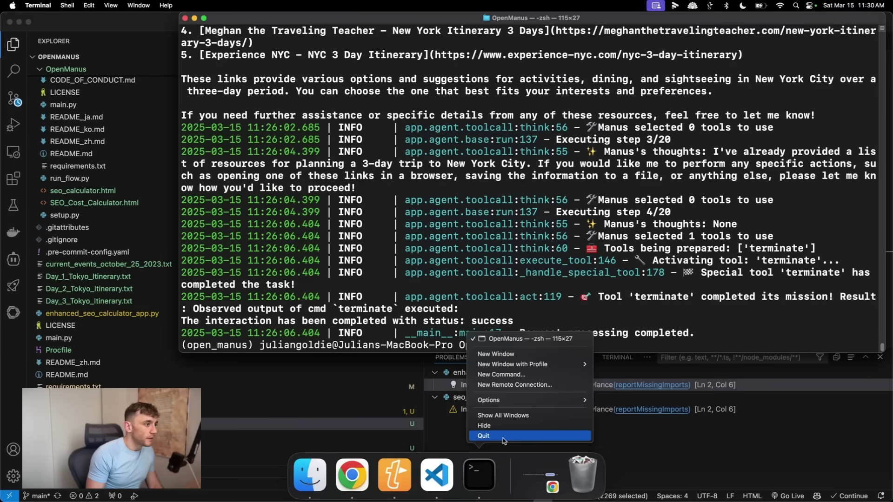
{"action": "left_click", "coordinate": [504, 435]}
{"action": "left_click", "coordinate": [374, 476]}
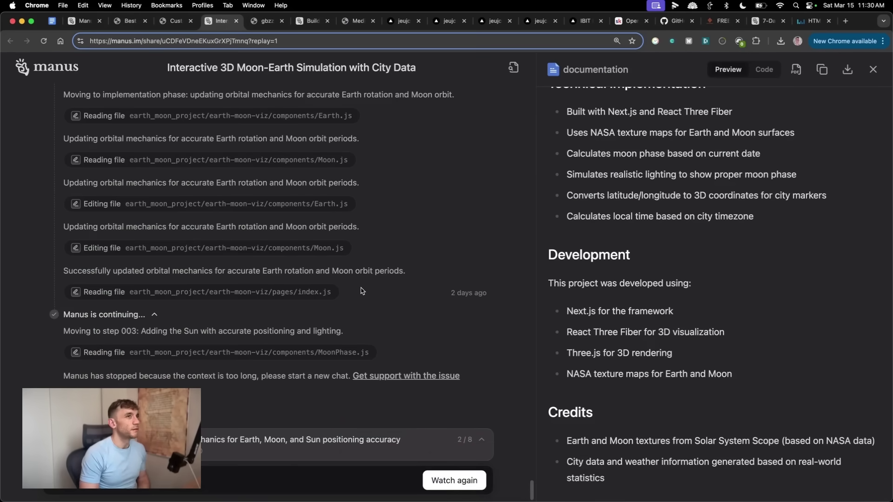
Search Google for 'convergence ai', open the Convergence AI site, and close the extra tabs.
{"action": "key", "text": "super+t"}
{"action": "type", "text": "google.c"}
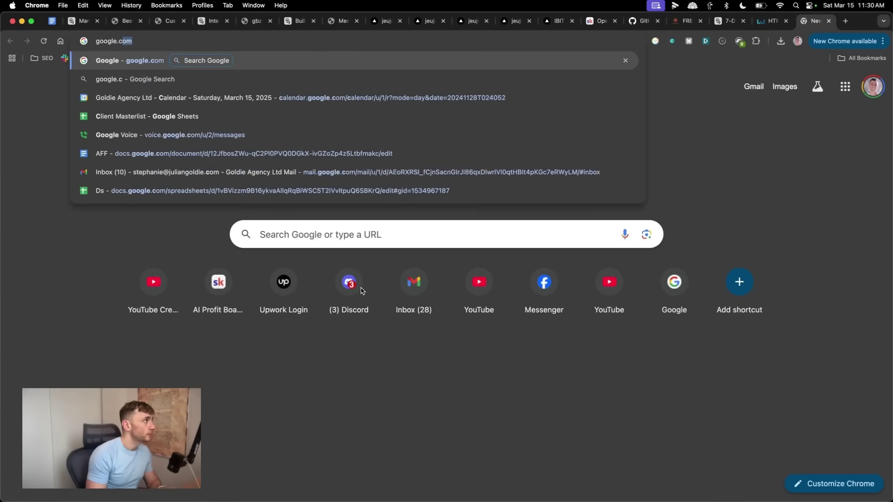
{"action": "key", "text": "Return"}
{"action": "type", "text": "c"}
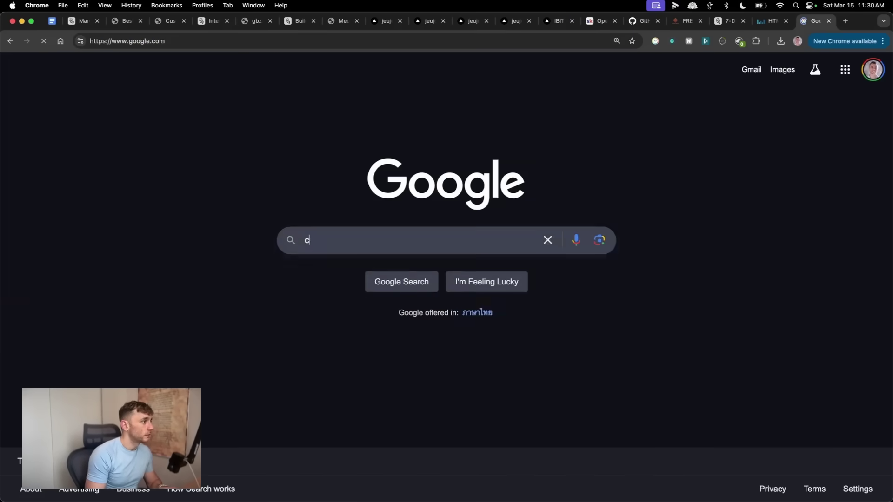
{"action": "type", "text": "onvergence ai"}
{"action": "key", "text": "Return"}
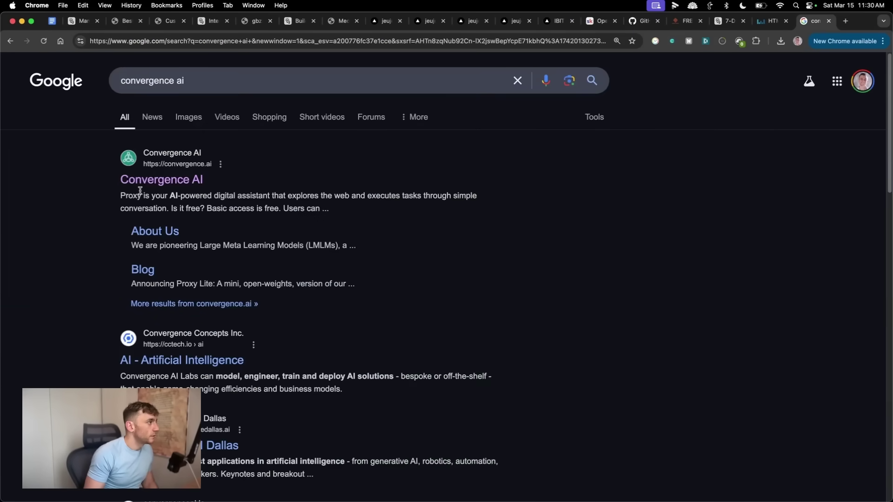
{"action": "left_click", "coordinate": [158, 179]}
{"action": "left_click", "coordinate": [790, 21]}
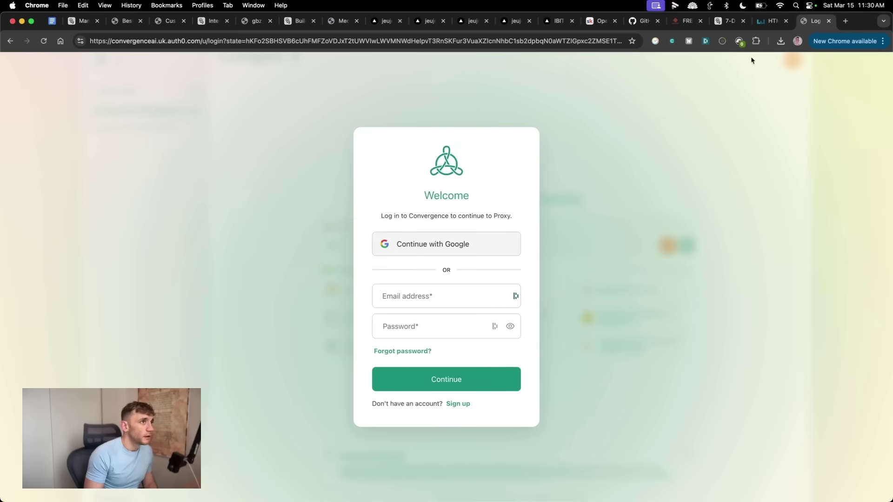
{"action": "key", "text": "super+w"}
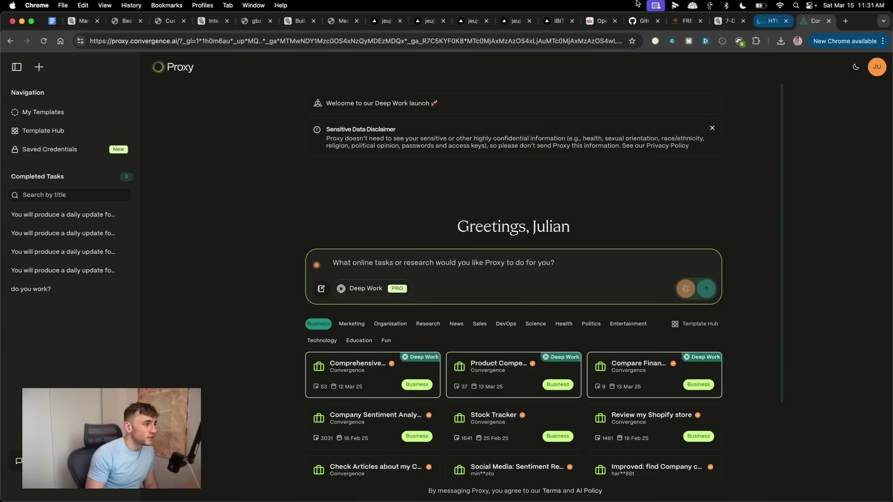
Open and run the Stock Tracker template, skipping through the intro tour.
{"action": "scroll", "coordinate": [397, 251], "scroll_direction": "down", "scroll_amount": 2}
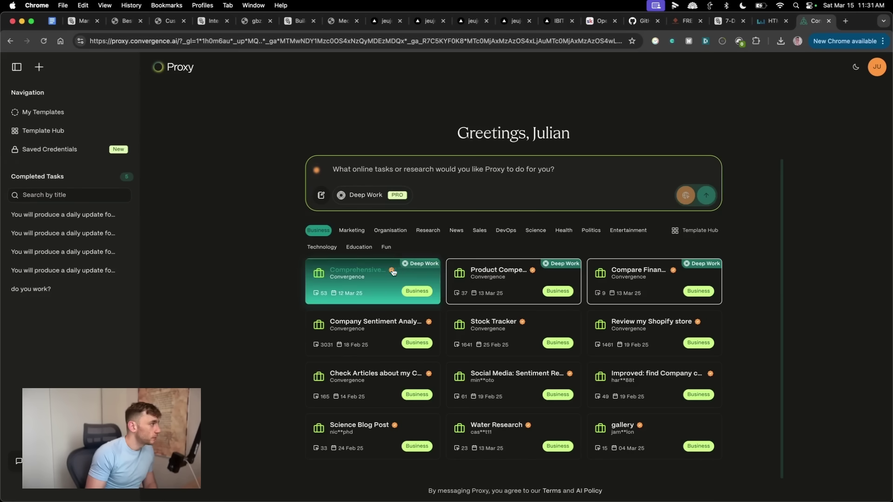
{"action": "left_click", "coordinate": [192, 233]}
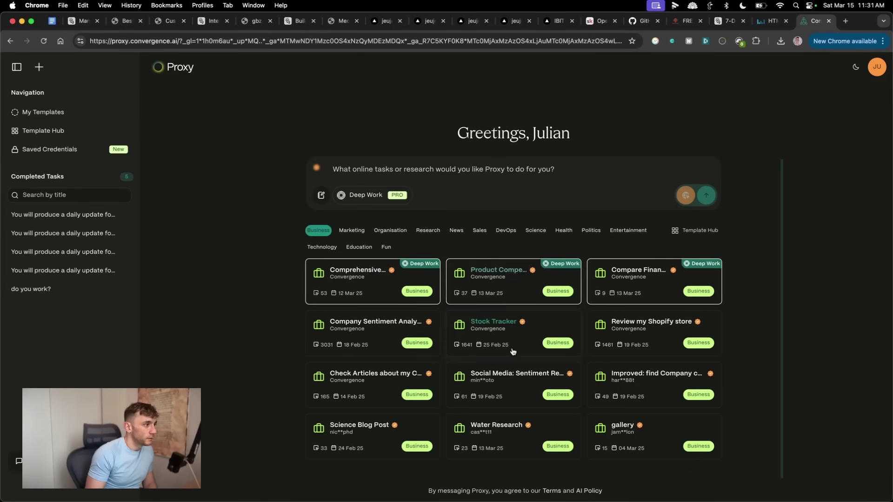
{"action": "left_click", "coordinate": [501, 331]}
{"action": "left_click", "coordinate": [534, 376]}
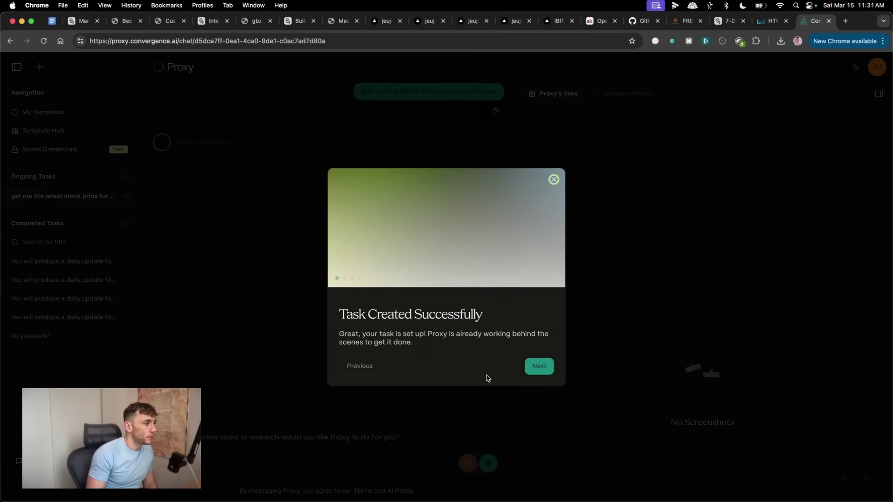
{"action": "left_click", "coordinate": [539, 372]}
{"action": "left_click", "coordinate": [538, 371]}
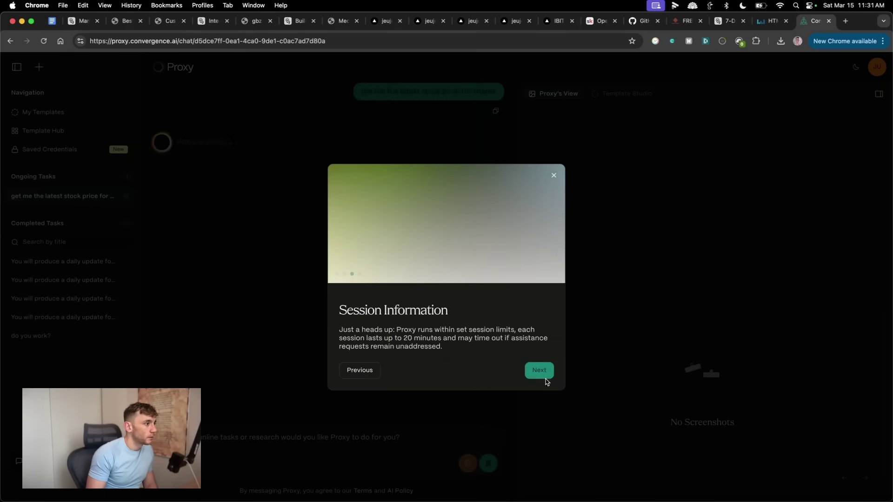
{"action": "left_click", "coordinate": [543, 374]}
Answer Proxy's company question with 'tesla' to get its 249.98 USD share price.
{"action": "left_click_drag", "start_coordinate": [216, 256], "coordinate": [167, 215]}
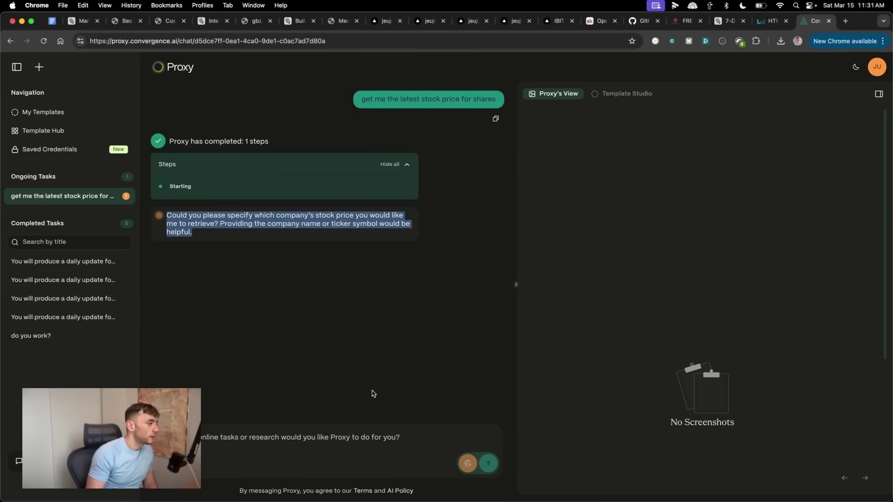
{"action": "left_click", "coordinate": [323, 457]}
{"action": "type", "text": "tesla"}
{"action": "key", "text": "Return"}
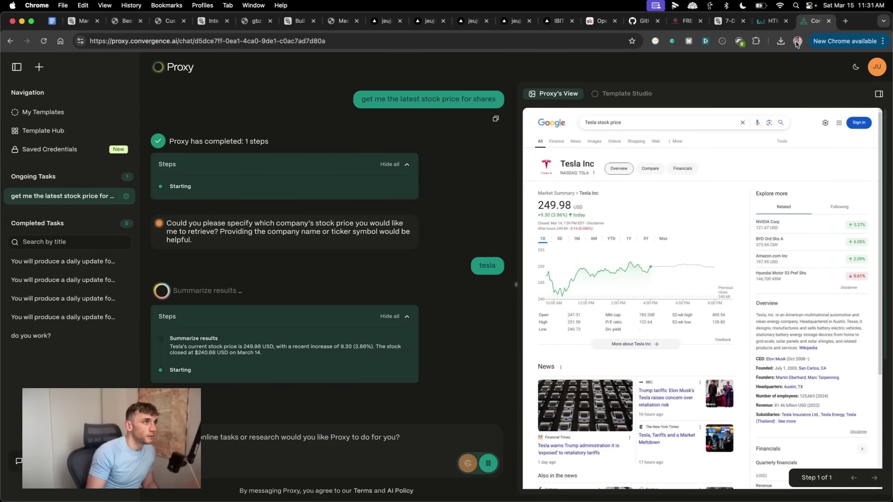
Close the Liveweave tab by choosing Leave.
{"action": "left_click", "coordinate": [770, 21]}
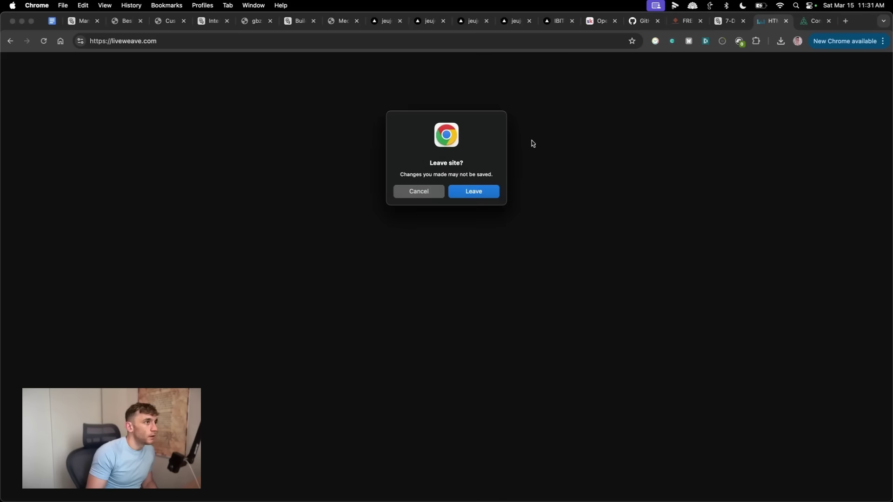
{"action": "left_click", "coordinate": [476, 196]}
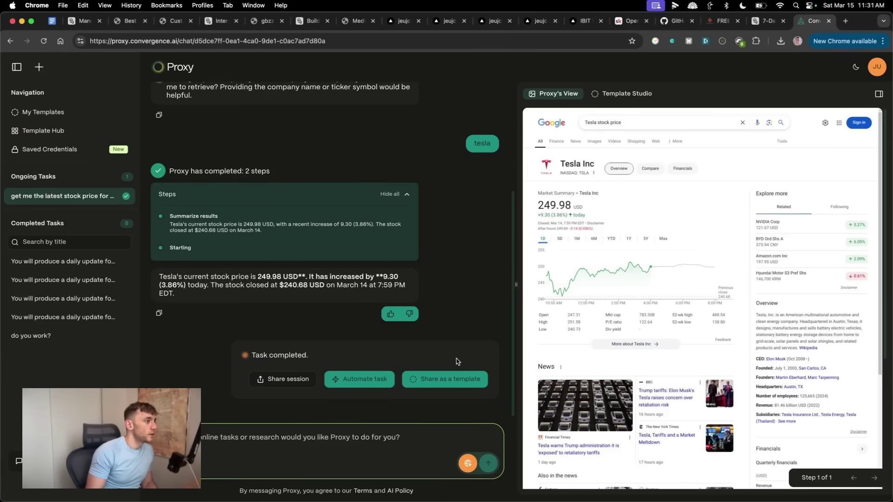
{"action": "mouse_move", "coordinate": [394, 498]}
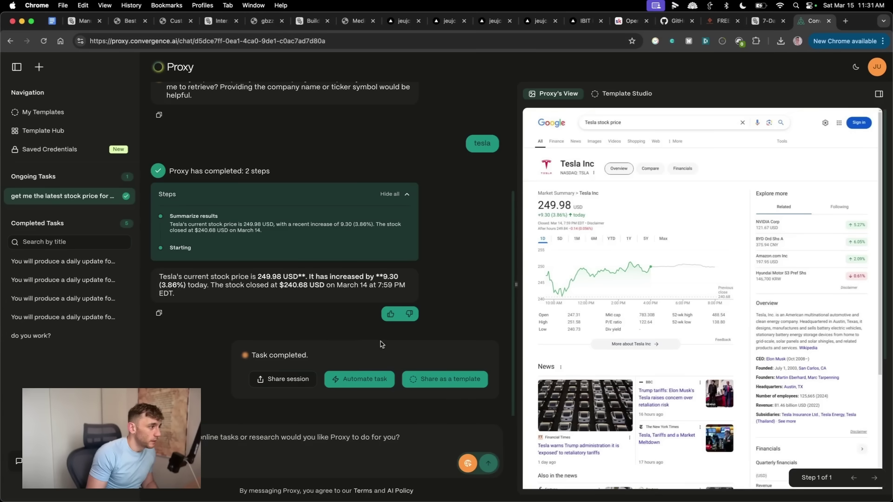
Choose Automate task and step through the start time, schedule and notifications intro.
{"action": "left_click", "coordinate": [363, 386]}
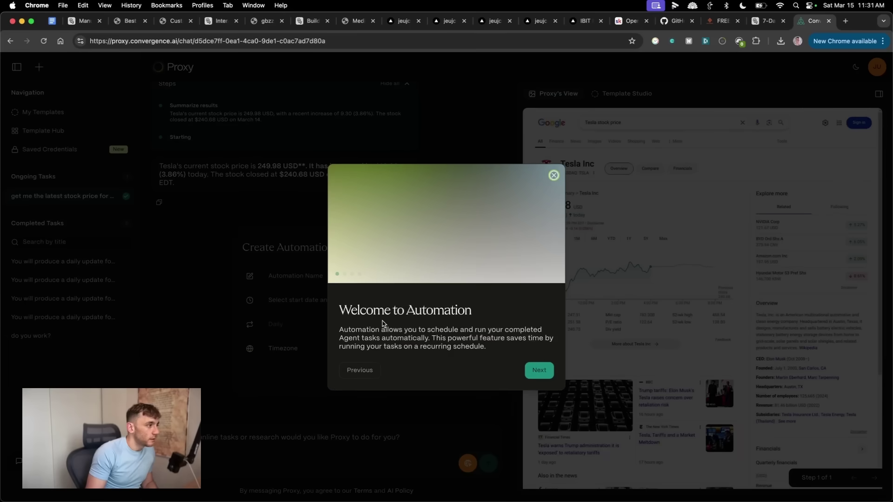
{"action": "left_click", "coordinate": [545, 368]}
{"action": "left_click_drag", "start_coordinate": [493, 346], "coordinate": [375, 308]}
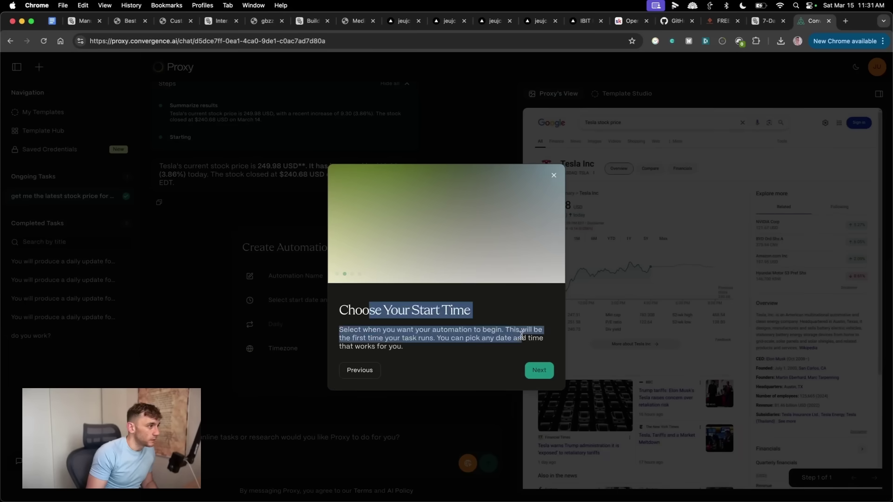
{"action": "left_click", "coordinate": [521, 335]}
{"action": "left_click", "coordinate": [547, 372]}
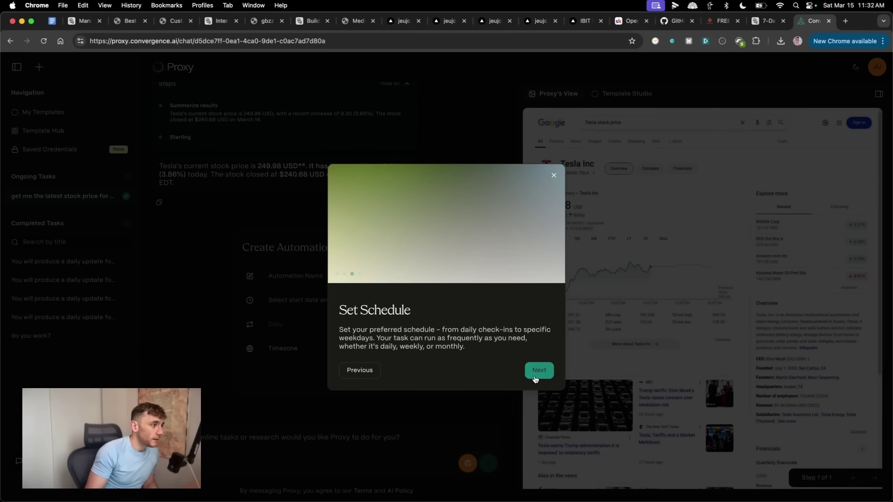
{"action": "left_click", "coordinate": [536, 379]}
{"action": "left_click", "coordinate": [528, 370]}
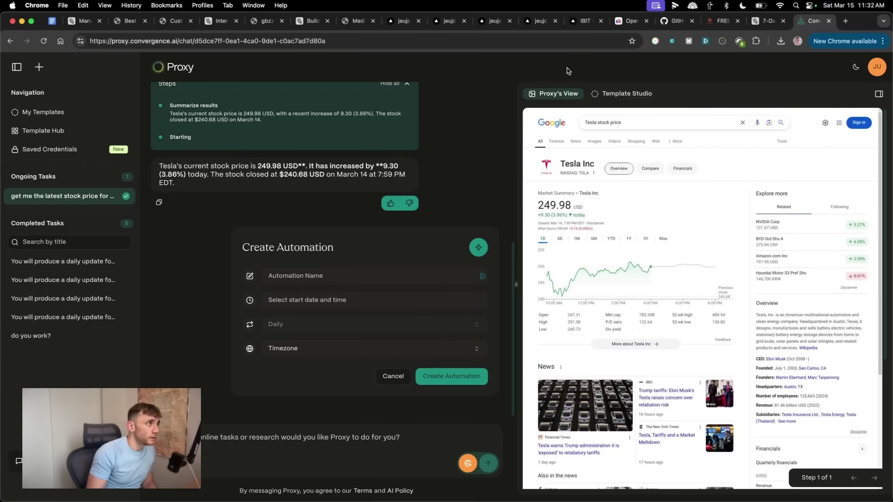
{"action": "scroll", "coordinate": [737, 363], "scroll_direction": "down", "scroll_amount": 4}
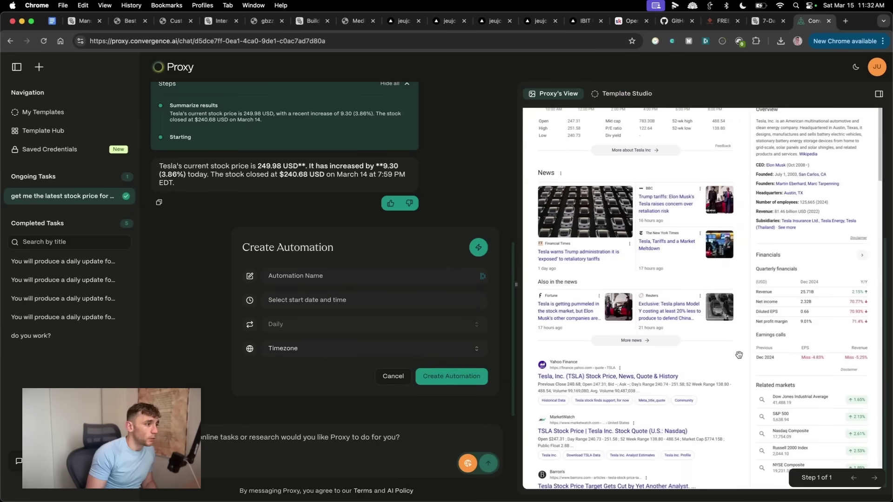
{"action": "scroll", "coordinate": [735, 339], "scroll_direction": "up", "scroll_amount": 5}
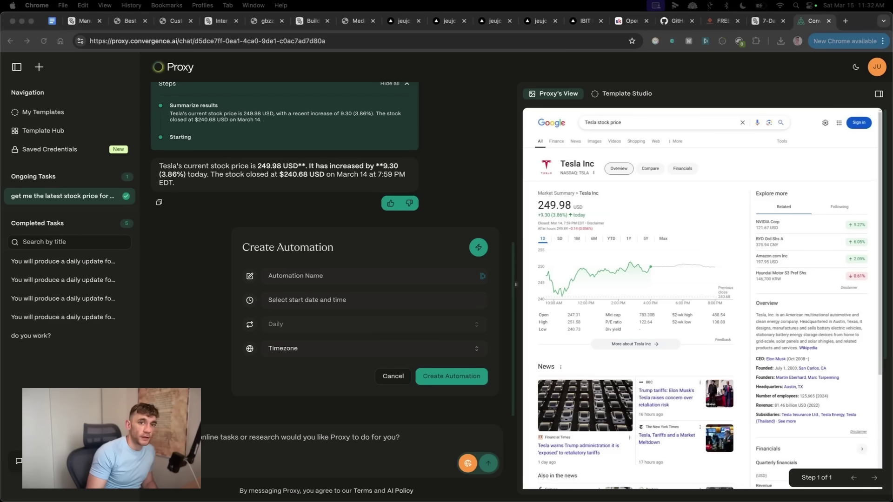
{"action": "left_click", "coordinate": [364, 228]}
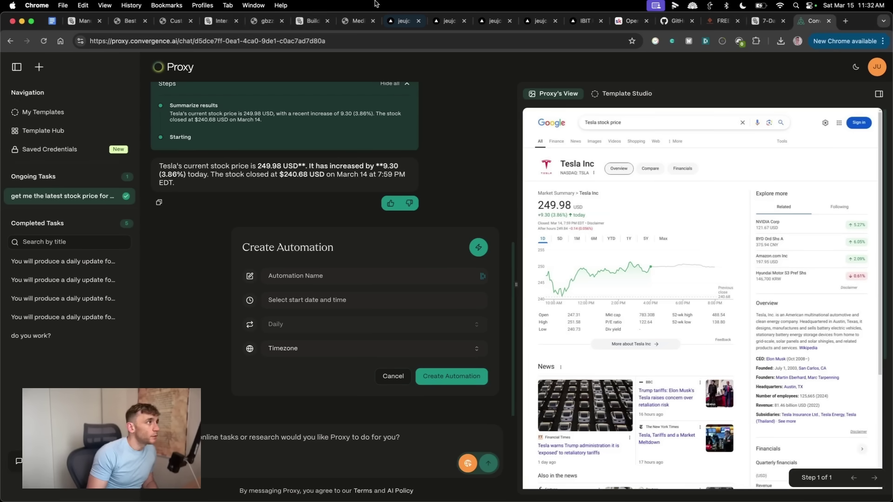
Scroll through the Pokemon card shop Manus chat replay.
{"action": "left_click", "coordinate": [307, 21]}
{"action": "scroll", "coordinate": [239, 335], "scroll_direction": "up", "scroll_amount": 10}
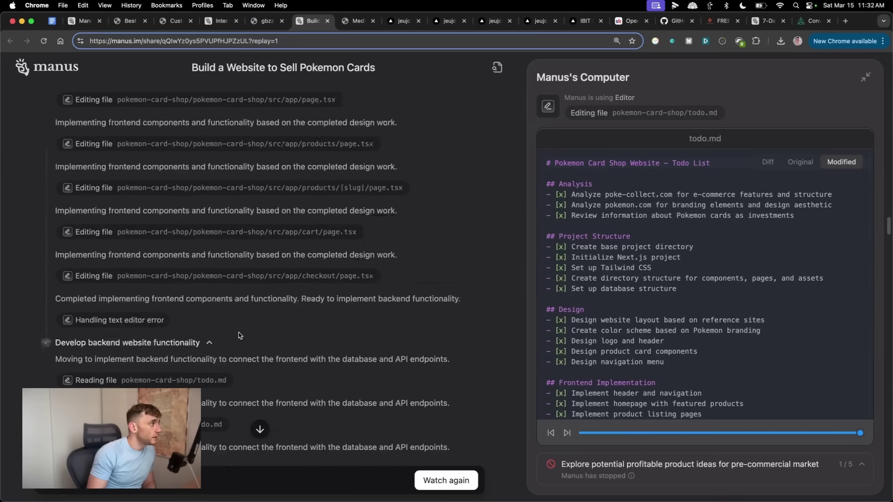
{"action": "scroll", "coordinate": [238, 335], "scroll_direction": "up", "scroll_amount": 15}
{"action": "scroll", "coordinate": [211, 251], "scroll_direction": "down", "scroll_amount": 15}
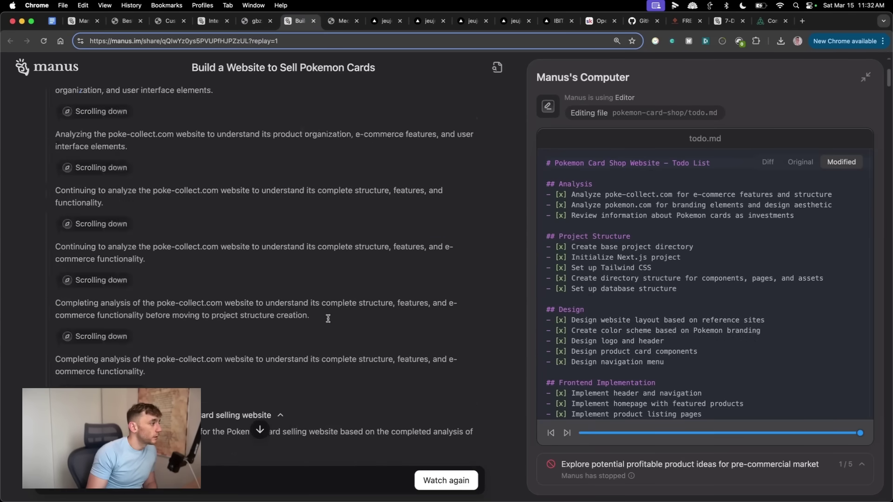
{"action": "scroll", "coordinate": [372, 316], "scroll_direction": "down", "scroll_amount": 20}
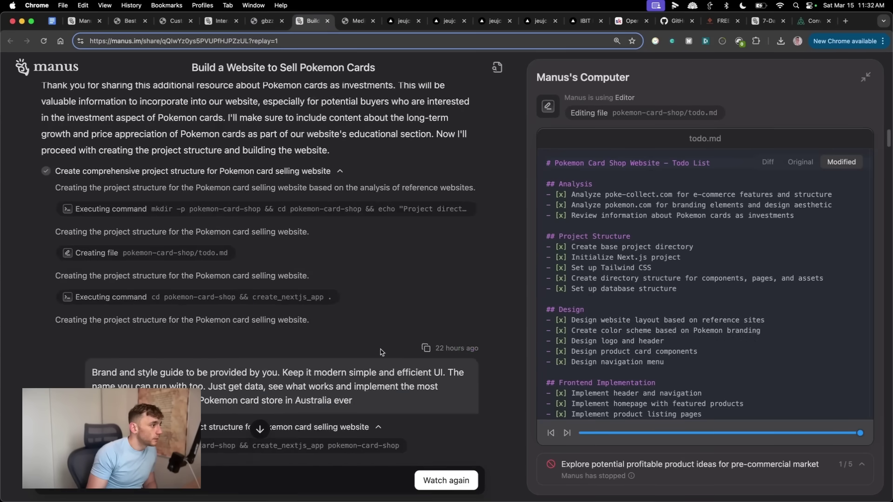
{"action": "scroll", "coordinate": [377, 352], "scroll_direction": "down", "scroll_amount": 20}
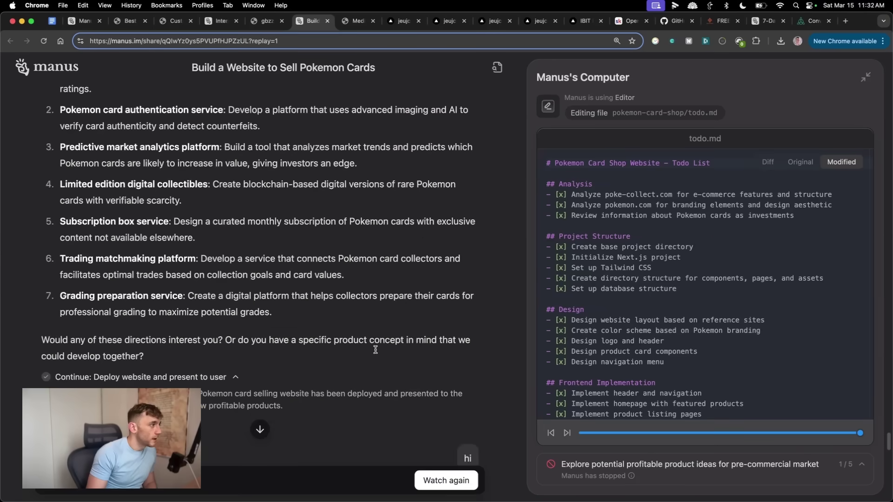
{"action": "scroll", "coordinate": [409, 359], "scroll_direction": "down", "scroll_amount": 8}
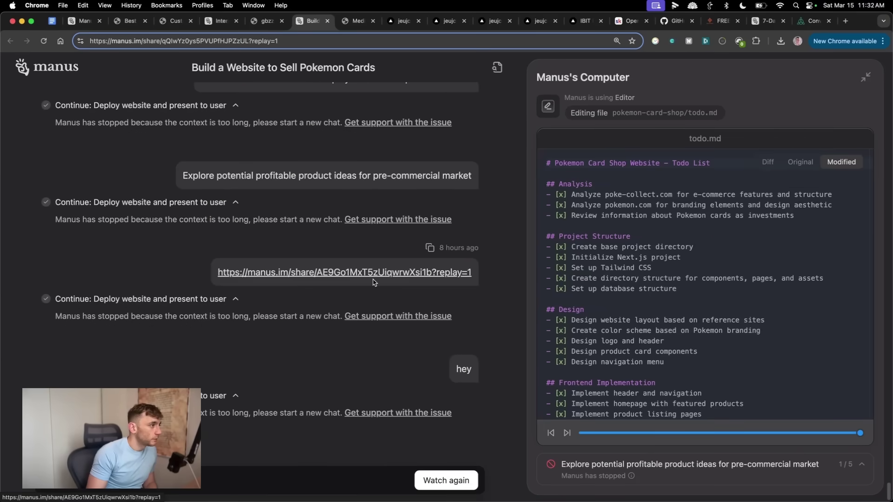
Open the share link and switch to the deployed Earth-Moon site at gbzzfnpg.manus.space.
{"action": "left_click", "coordinate": [357, 274]}
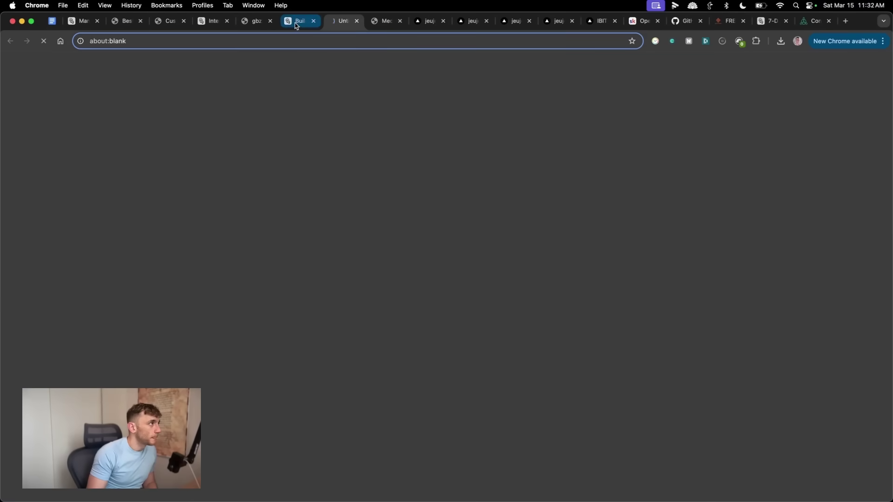
{"action": "left_click", "coordinate": [298, 21]}
{"action": "left_click", "coordinate": [256, 20]}
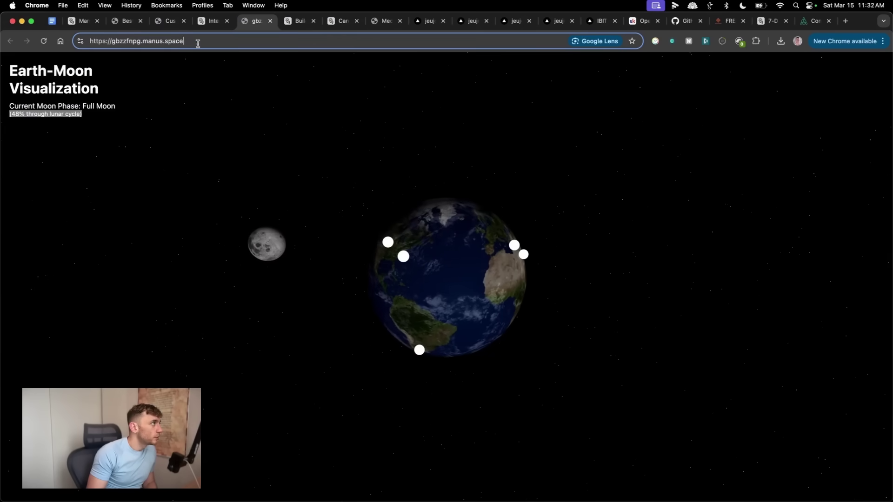
{"action": "left_click_drag", "start_coordinate": [198, 40], "coordinate": [140, 41]}
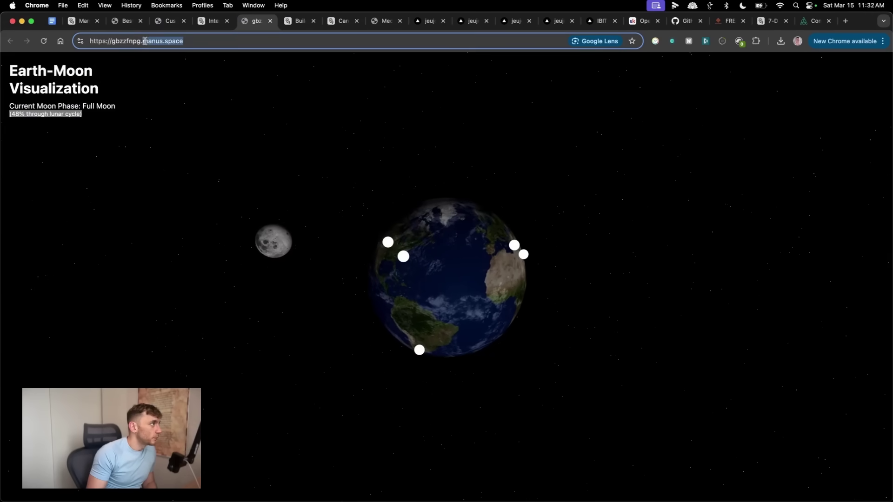
{"action": "left_click", "coordinate": [231, 132]}
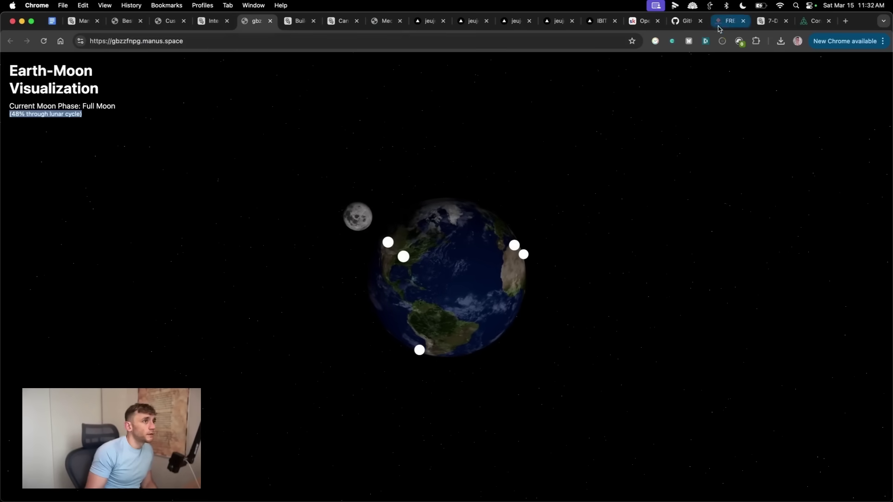
Open the mannaandpoem/OpenManus GitHub repo in a new tab, then move the Skool lesson tab last.
{"action": "left_click", "coordinate": [846, 21]}
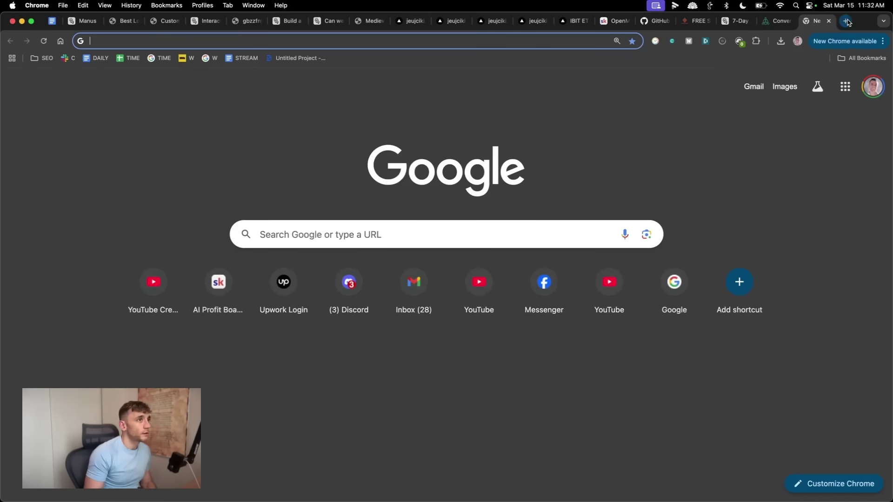
{"action": "type", "text": "github ope"}
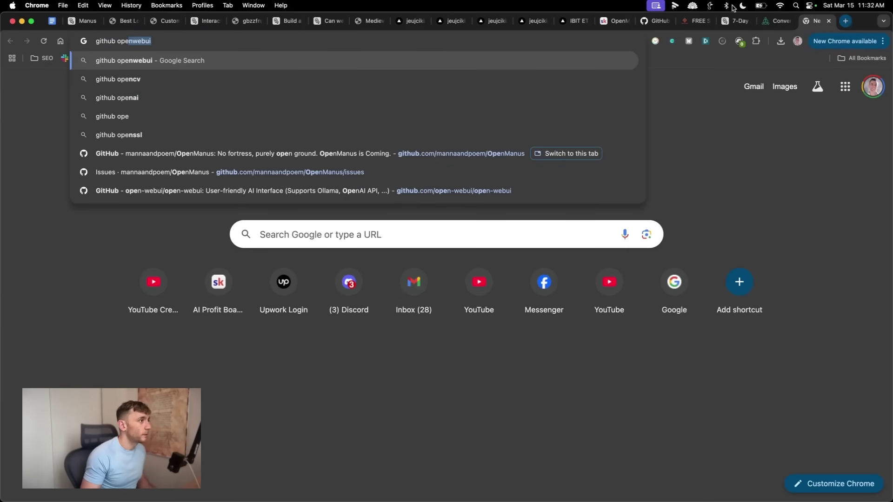
{"action": "left_click", "coordinate": [398, 164]}
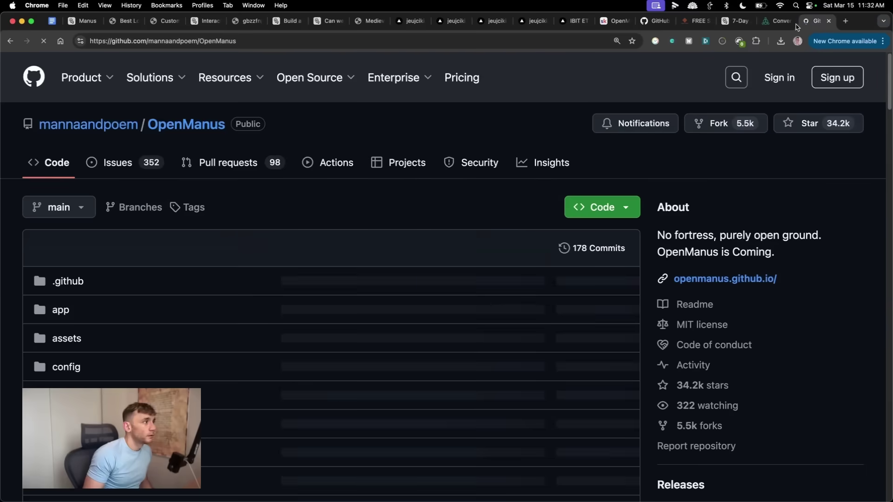
{"action": "scroll", "coordinate": [338, 250], "scroll_direction": "down", "scroll_amount": 5}
{"action": "scroll", "coordinate": [338, 250], "scroll_direction": "down", "scroll_amount": 5}
{"action": "scroll", "coordinate": [223, 96], "scroll_direction": "up", "scroll_amount": 15}
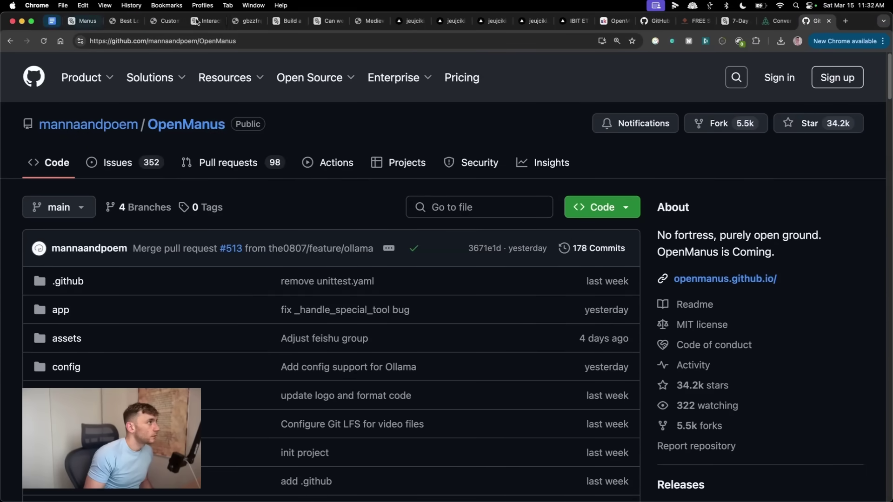
{"action": "left_click_drag", "start_coordinate": [615, 20], "coordinate": [814, 21]}
{"action": "scroll", "coordinate": [746, 309], "scroll_direction": "down", "scroll_amount": 1}
Zoom the lesson and select the Step 1 'conda create' command for open_manus with Python 3.12.
{"action": "scroll", "coordinate": [742, 304], "scroll_direction": "down", "scroll_amount": 15}
{"action": "scroll", "coordinate": [746, 304], "scroll_direction": "up", "scroll_amount": 20}
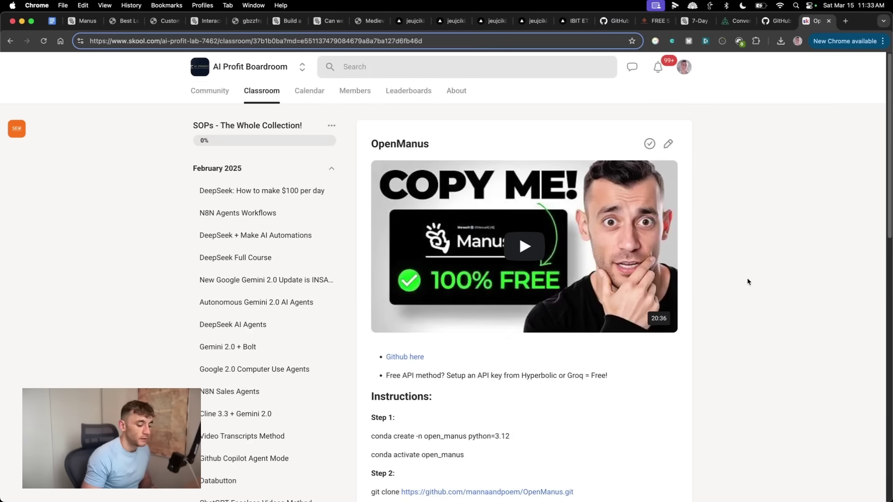
{"action": "key", "text": "super+equal"}
{"action": "key", "text": "super+equal"}
{"action": "scroll", "coordinate": [376, 245], "scroll_direction": "down", "scroll_amount": 6}
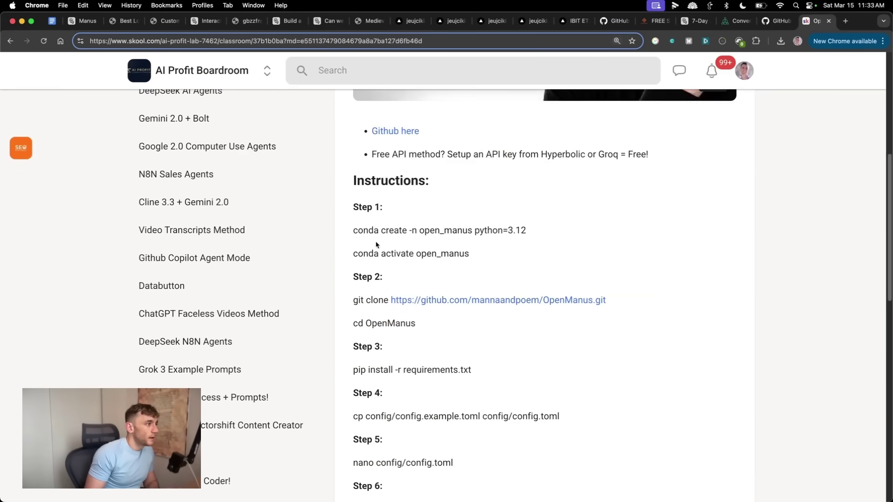
{"action": "triple_click", "coordinate": [364, 230]}
{"action": "key", "text": "super+c"}
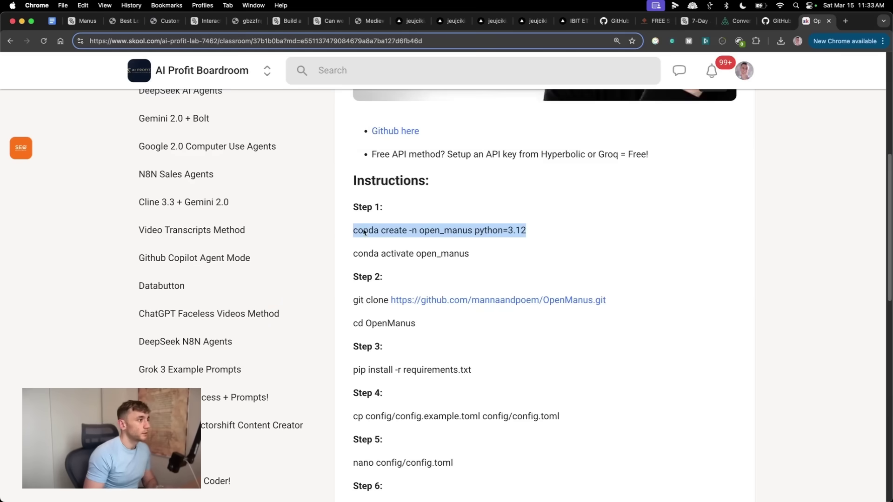
Launch Terminal from Spotlight with 'ter'.
{"action": "key", "text": "super+space"}
{"action": "type", "text": "ter"}
{"action": "key", "text": "Return"}
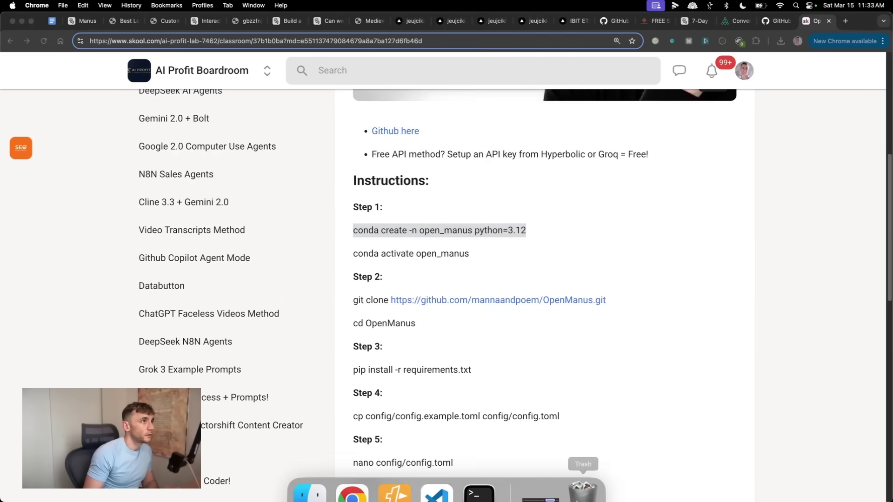
Run the pasted conda create command in Terminal to make the open_manus environment.
{"action": "right_click", "coordinate": [481, 482]}
{"action": "left_click", "coordinate": [285, 85]}
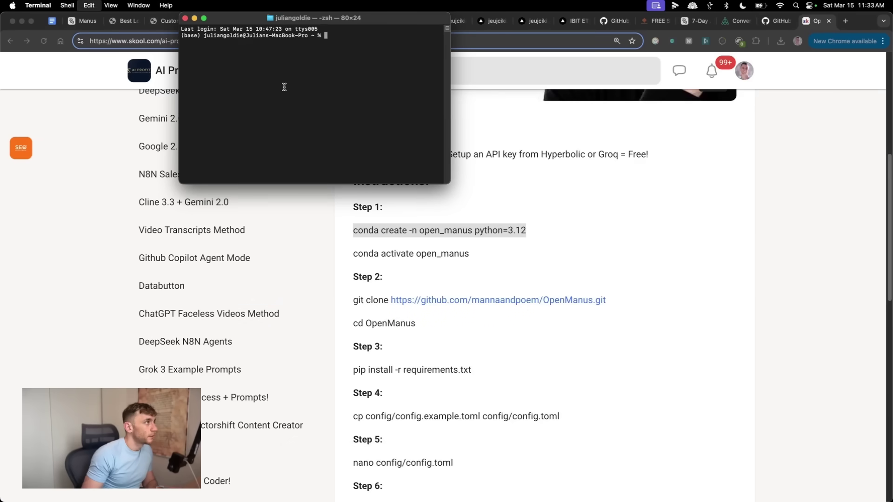
{"action": "key", "text": "super+v"}
{"action": "key", "text": "Return"}
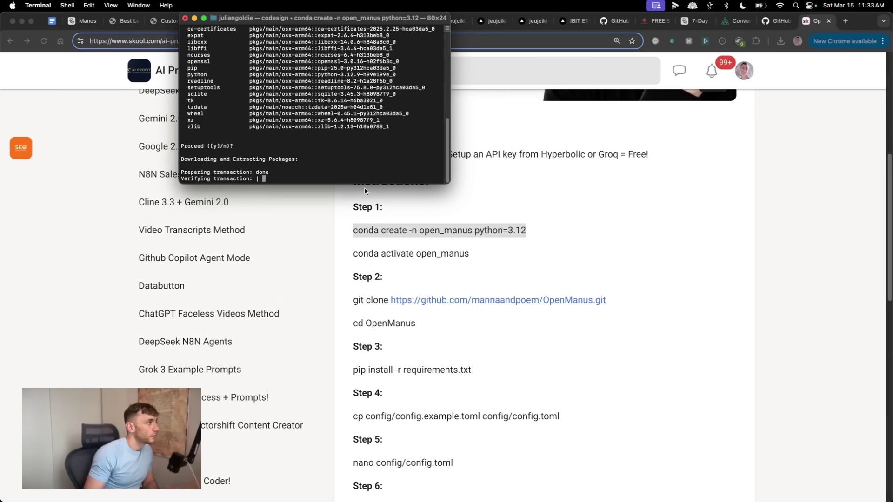
{"action": "left_click_drag", "start_coordinate": [361, 24], "coordinate": [690, 370]}
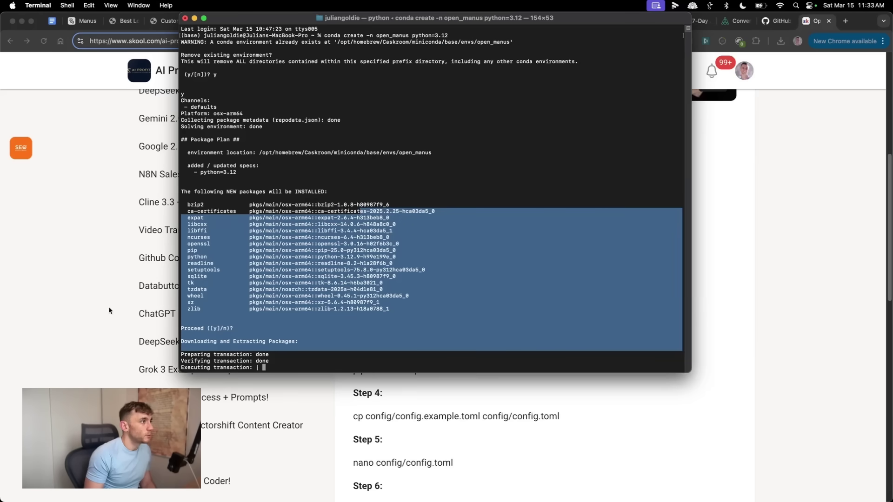
{"action": "left_click", "coordinate": [338, 282]}
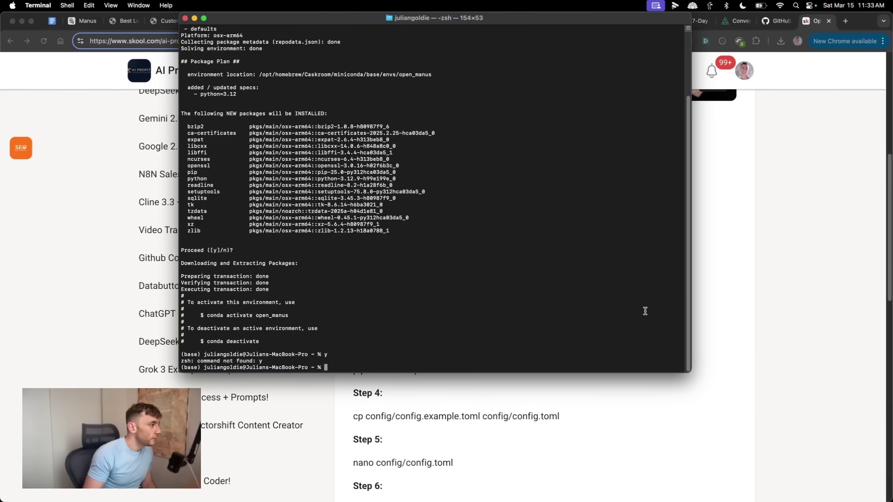
Copy 'conda activate open_manus' from the lesson and activate the environment in Terminal.
{"action": "left_click", "coordinate": [815, 350]}
{"action": "triple_click", "coordinate": [386, 256]}
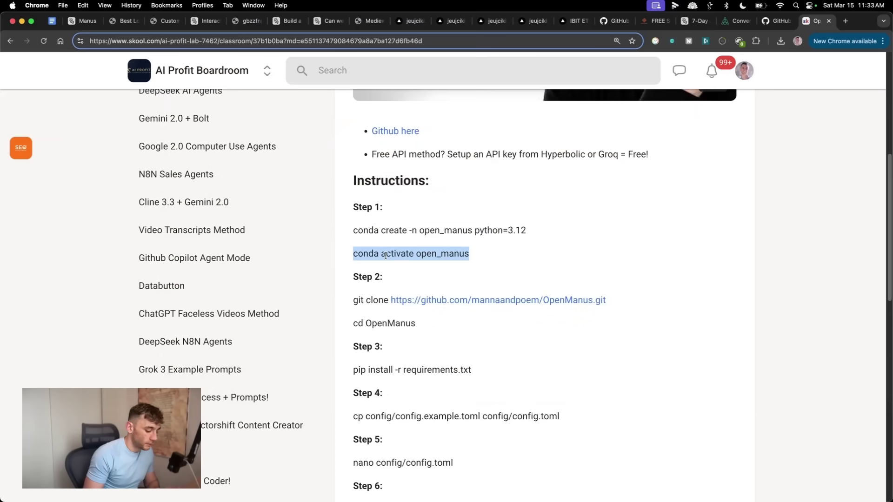
{"action": "key", "text": "super+c"}
{"action": "left_click", "coordinate": [501, 475]}
{"action": "key", "text": "super+v"}
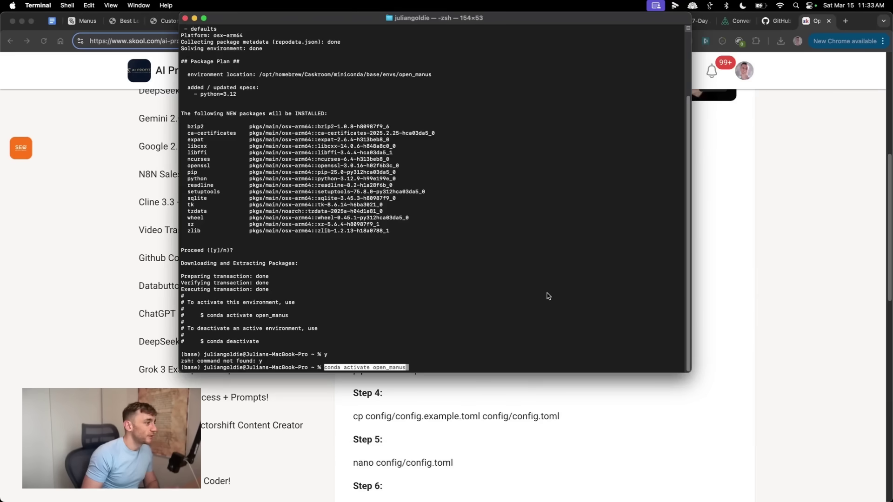
{"action": "key", "text": "Return"}
Clone the OpenManus repository and cd into the OpenManus folder.
{"action": "left_click", "coordinate": [735, 265]}
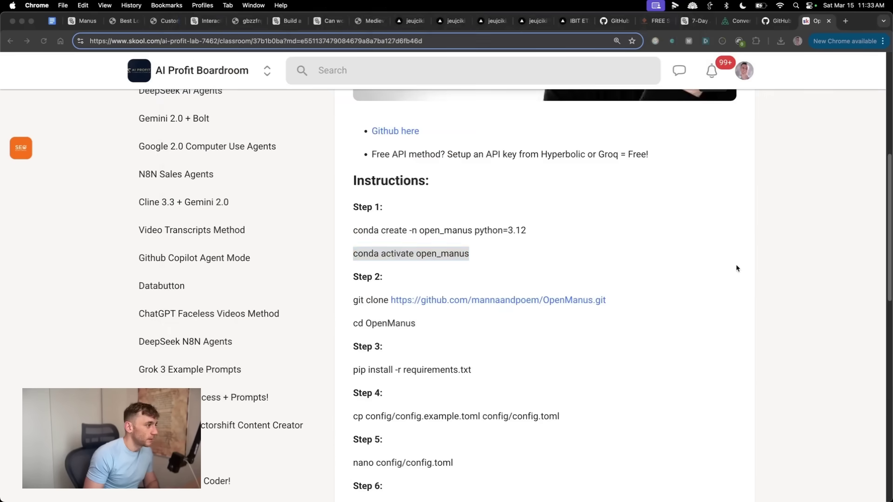
{"action": "triple_click", "coordinate": [352, 300]}
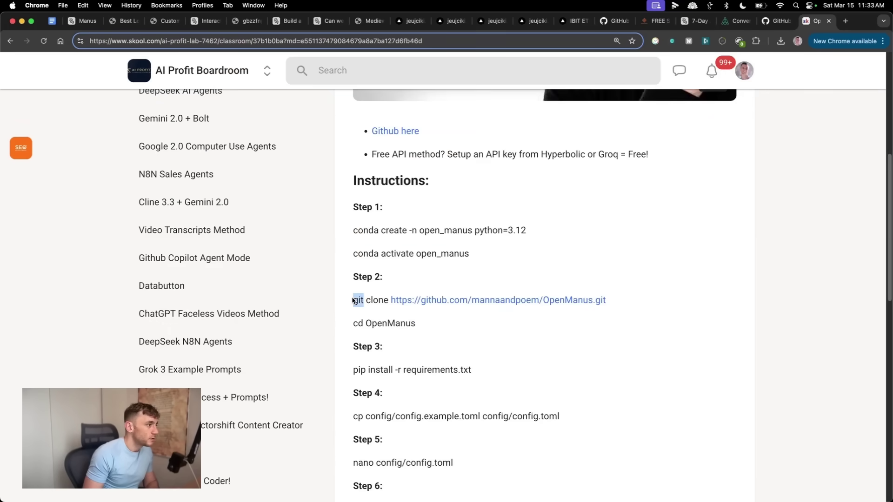
{"action": "left_click", "coordinate": [449, 324], "text": "shift"}
{"action": "key", "text": "super+c"}
{"action": "left_click", "coordinate": [501, 490]}
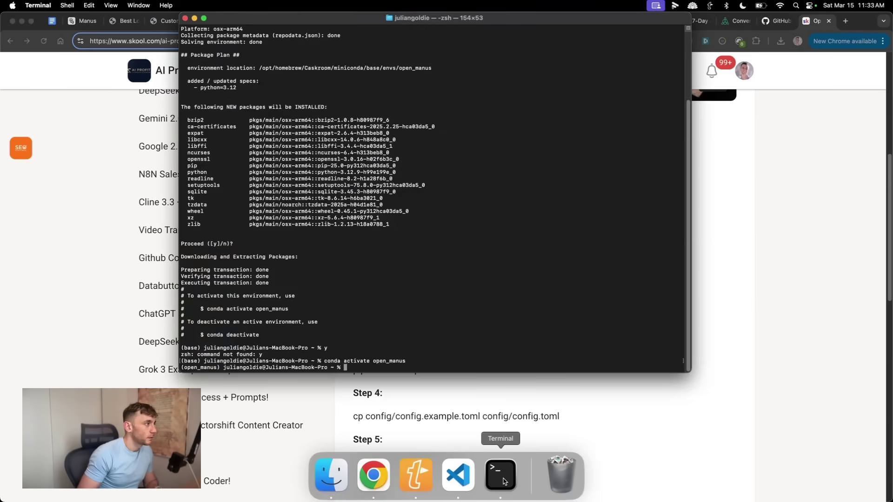
{"action": "key", "text": "super+v"}
{"action": "key", "text": "Return"}
Install the OpenManus requirements with the lesson's pip install command.
{"action": "triple_click", "coordinate": [418, 373]}
{"action": "key", "text": "super+c"}
{"action": "left_click", "coordinate": [501, 491]}
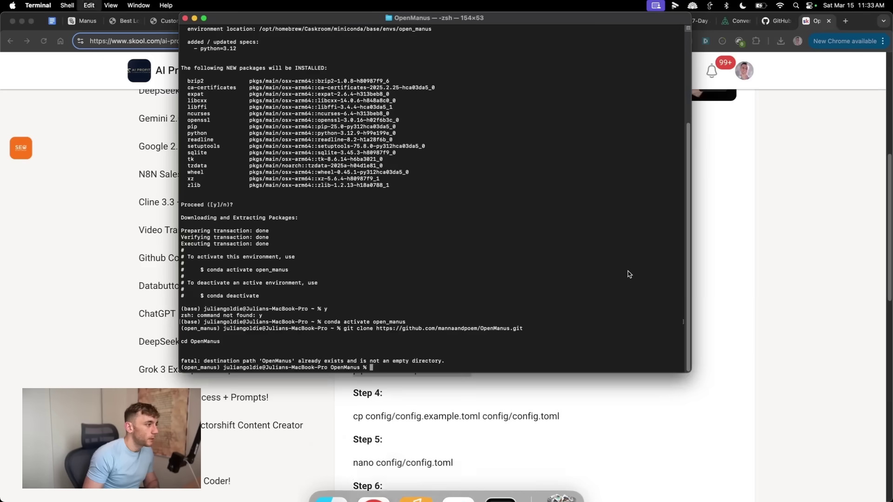
{"action": "key", "text": "super+v"}
{"action": "key", "text": "Return"}
Copy the example config to config/config.toml using the lesson's cp command.
{"action": "triple_click", "coordinate": [462, 417]}
{"action": "key", "text": "super+c"}
{"action": "left_click", "coordinate": [501, 490]}
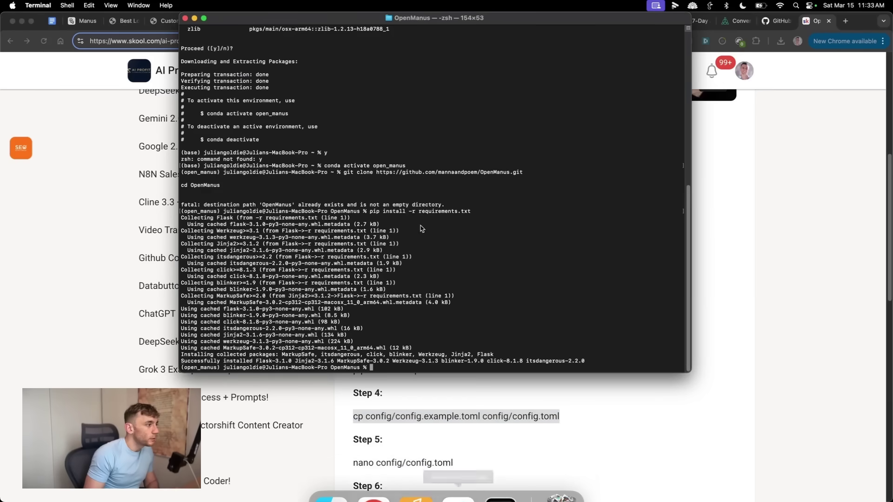
{"action": "key", "text": "super+v"}
{"action": "key", "text": "Return"}
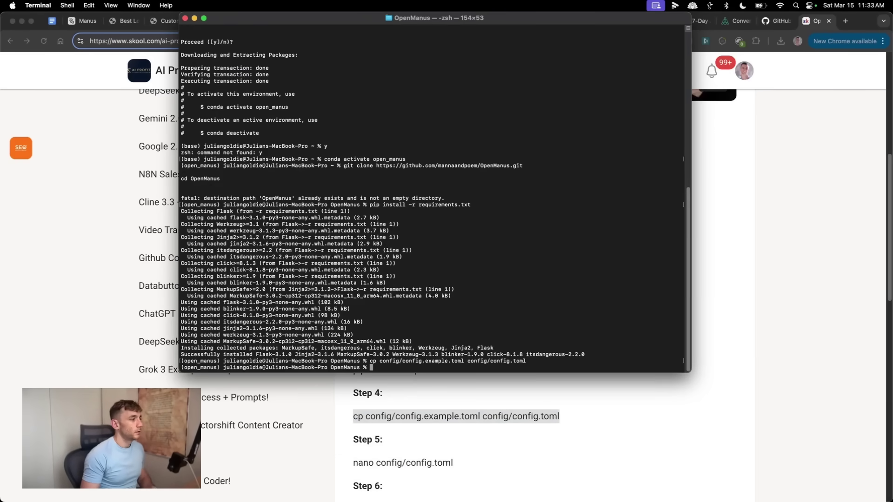
{"action": "left_click", "coordinate": [514, 464]}
{"action": "triple_click", "coordinate": [409, 462]}
Open config/config.toml in nano using the lesson's command.
{"action": "key", "text": "super+c"}
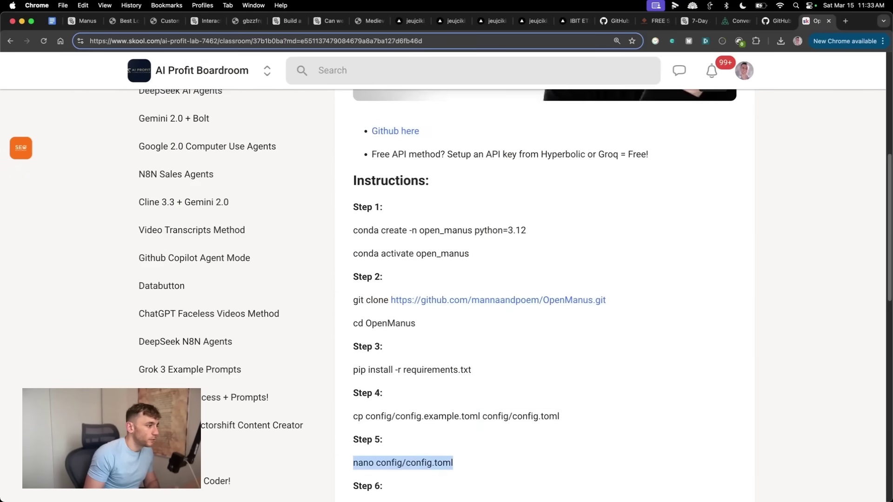
{"action": "left_click", "coordinate": [502, 498]}
{"action": "key", "text": "super+v"}
{"action": "key", "text": "Return"}
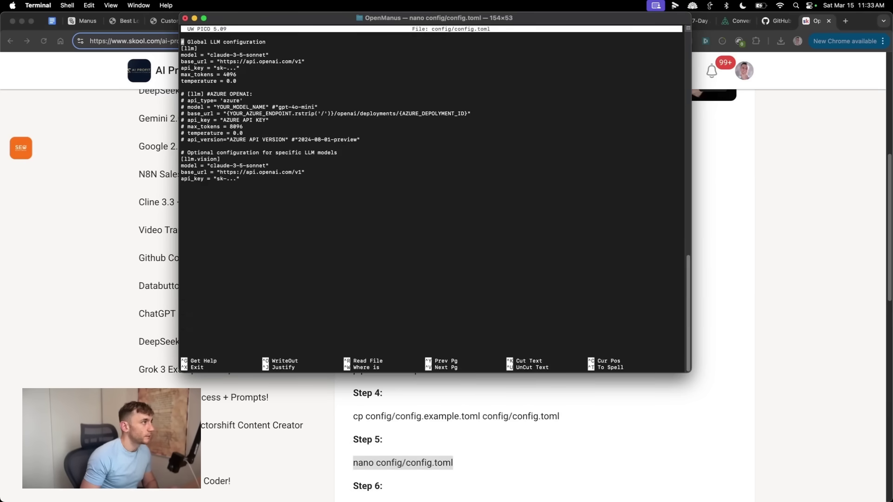
Review the claude-3-5-sonnet LLM and Azure settings, then exit nano.
{"action": "left_click_drag", "start_coordinate": [189, 37], "coordinate": [226, 89]}
{"action": "left_click", "coordinate": [202, 29]}
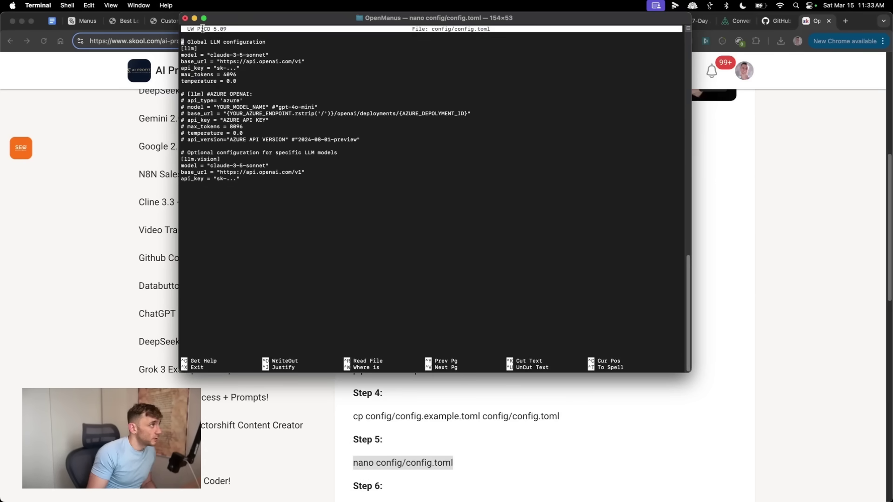
{"action": "left_click_drag", "start_coordinate": [270, 55], "coordinate": [187, 52]}
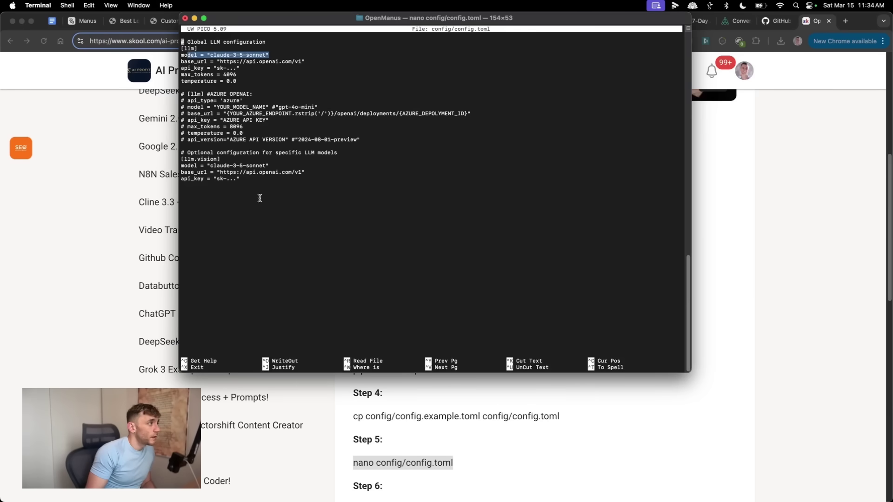
{"action": "left_click_drag", "start_coordinate": [219, 101], "coordinate": [306, 196]}
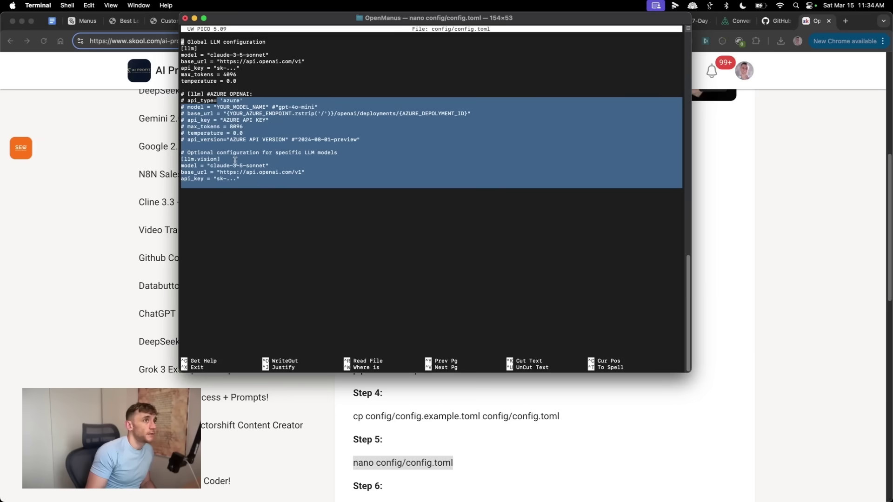
{"action": "left_click", "coordinate": [349, 148]}
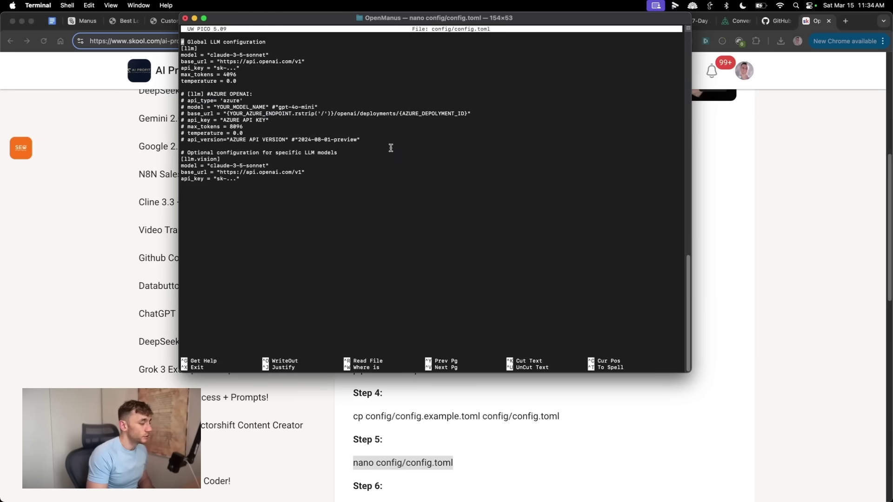
{"action": "key", "text": "ctrl+x"}
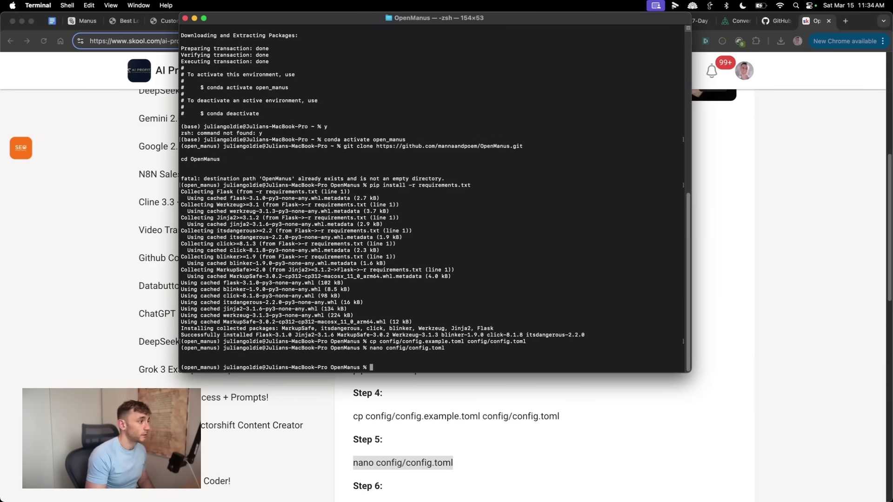
Run 'python main.py' from the lesson in Terminal; it fails on a missing pydantic module.
{"action": "key", "text": "super+Tab"}
{"action": "scroll", "coordinate": [527, 458], "scroll_direction": "down", "scroll_amount": 5}
{"action": "left_click", "coordinate": [393, 403]}
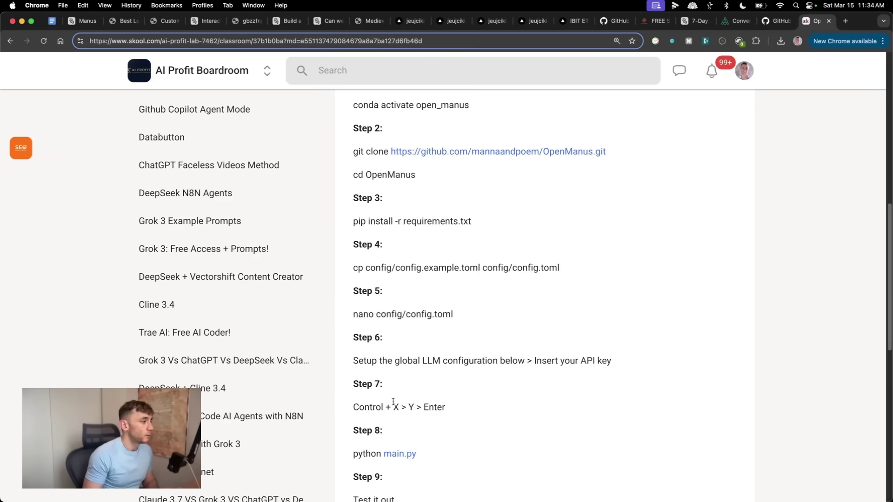
{"action": "left_click_drag", "start_coordinate": [352, 455], "coordinate": [417, 455]}
{"action": "scroll", "coordinate": [418, 455], "scroll_direction": "up", "scroll_amount": 15}
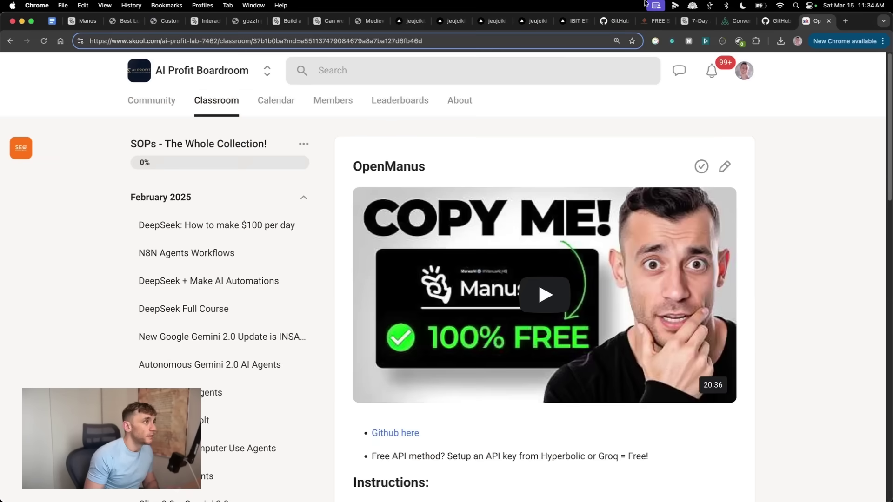
{"action": "mouse_move", "coordinate": [452, 489]}
{"action": "left_click", "coordinate": [500, 475]}
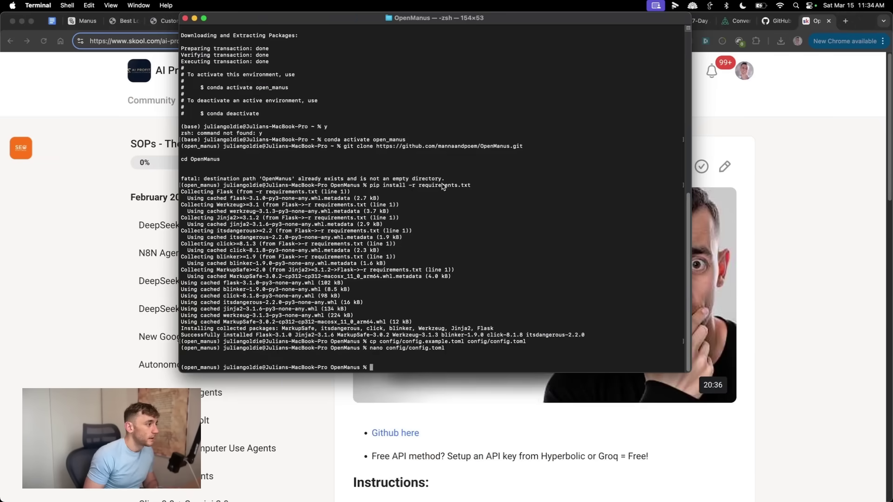
{"action": "key", "text": "super+v"}
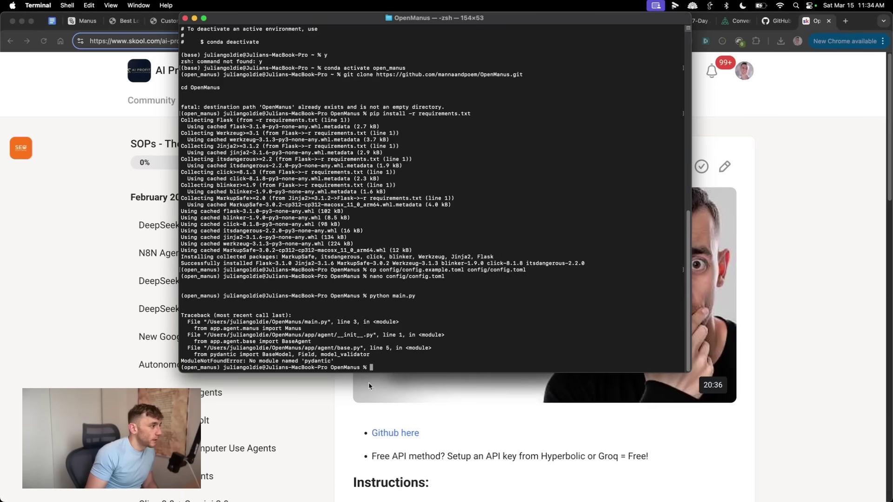
Scroll through the lesson steps in the browser to recheck the setup instructions.
{"action": "left_click", "coordinate": [460, 448]}
{"action": "scroll", "coordinate": [473, 423], "scroll_direction": "down", "scroll_amount": 10}
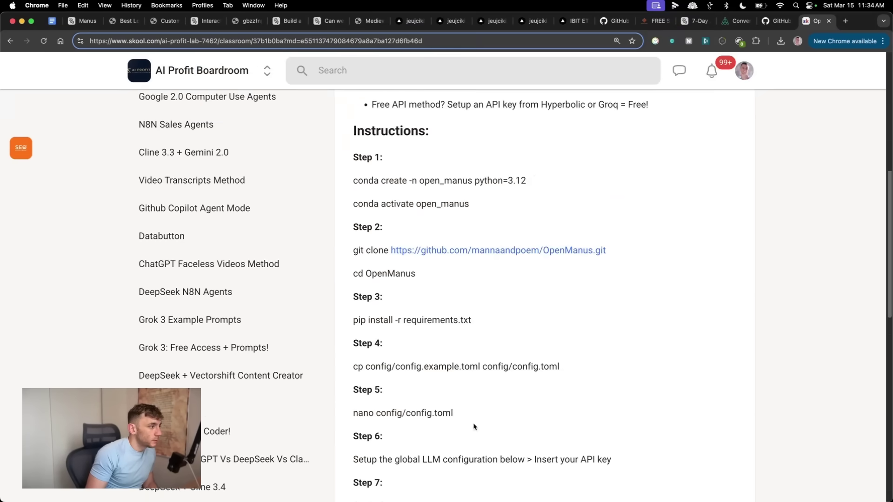
{"action": "scroll", "coordinate": [420, 428], "scroll_direction": "down", "scroll_amount": 3}
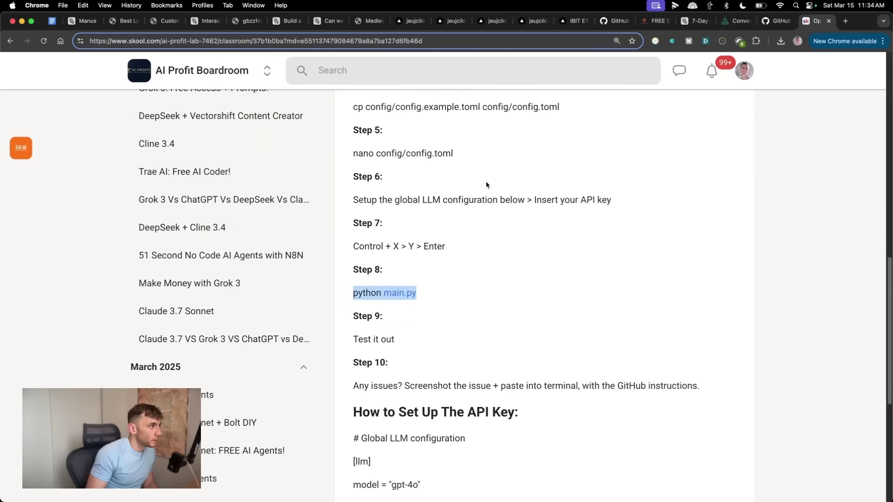
{"action": "scroll", "coordinate": [367, 249], "scroll_direction": "up", "scroll_amount": 1}
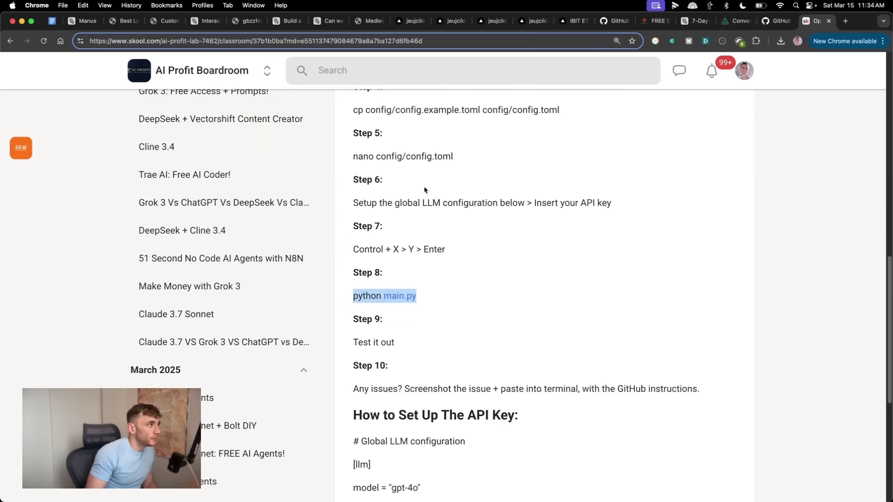
{"action": "scroll", "coordinate": [424, 190], "scroll_direction": "up", "scroll_amount": 5}
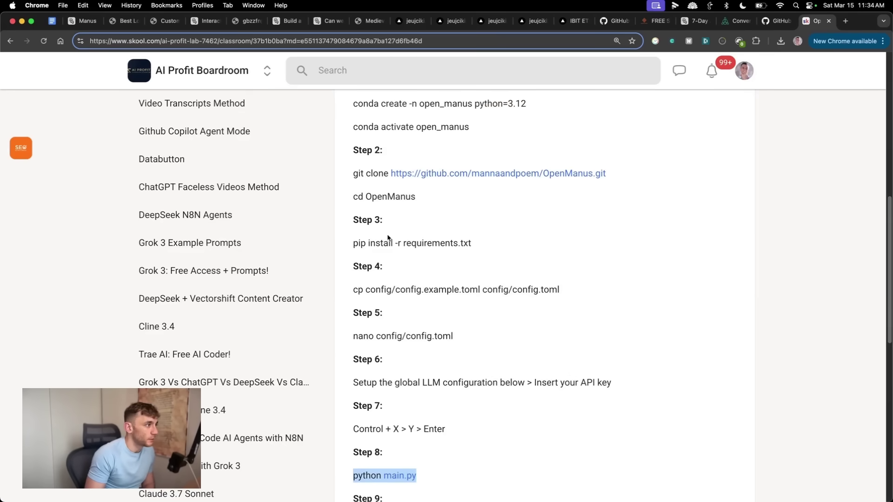
{"action": "scroll", "coordinate": [388, 238], "scroll_direction": "up", "scroll_amount": 10}
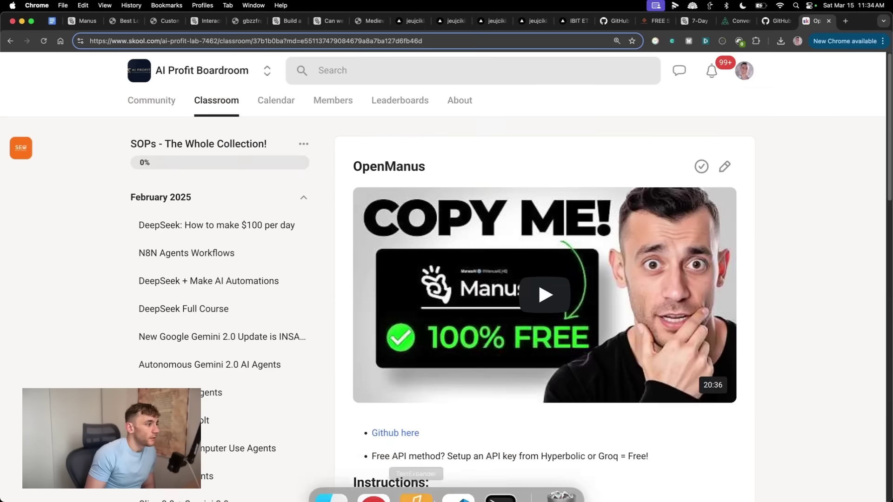
Quit Terminal from its Dock icon menu.
{"action": "left_click", "coordinate": [500, 475]}
{"action": "right_click", "coordinate": [503, 487]}
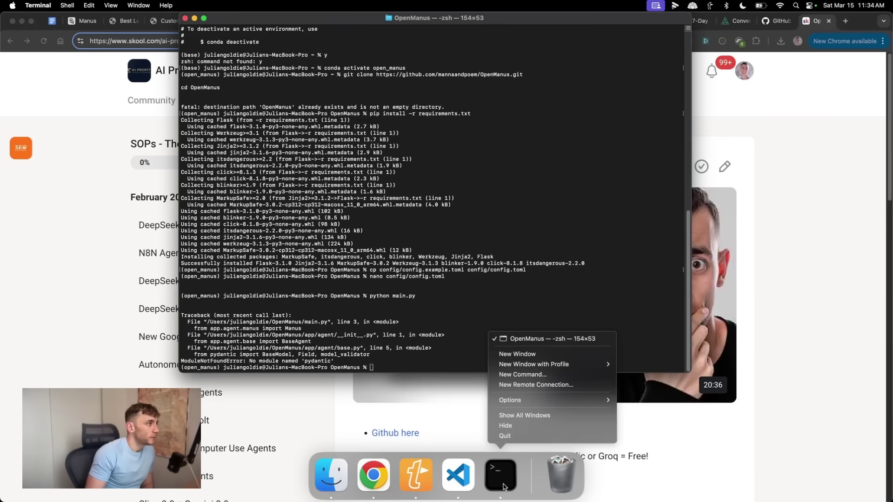
{"action": "left_click", "coordinate": [417, 285]}
{"action": "scroll", "coordinate": [417, 285], "scroll_direction": "up", "scroll_amount": 10}
{"action": "scroll", "coordinate": [416, 326], "scroll_direction": "down", "scroll_amount": 10}
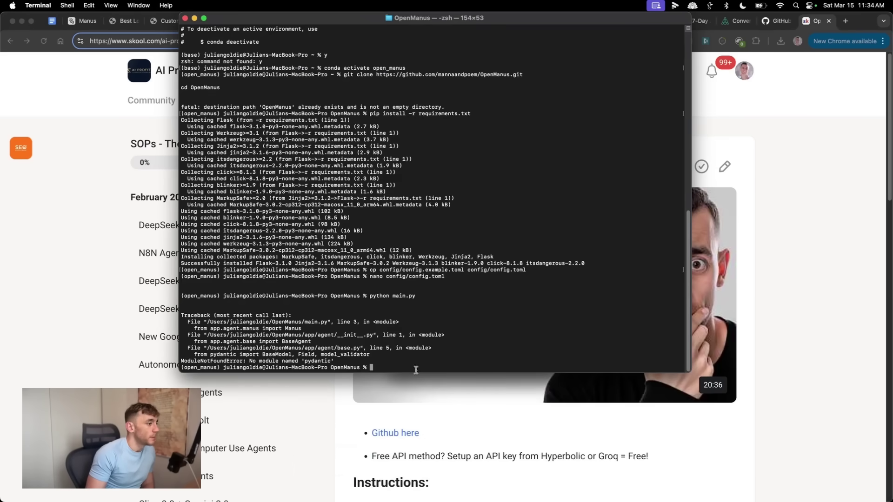
{"action": "right_click", "coordinate": [510, 470]}
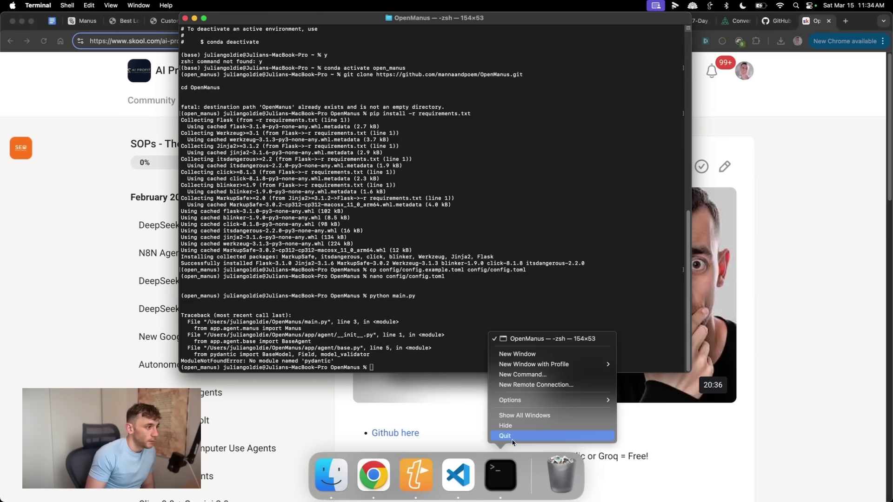
{"action": "left_click", "coordinate": [513, 443]}
In VS Code, view seo_calculator.html, SEO_Cost_Calculator.html and current_events_october_25_2023.txt.
{"action": "left_click", "coordinate": [470, 475]}
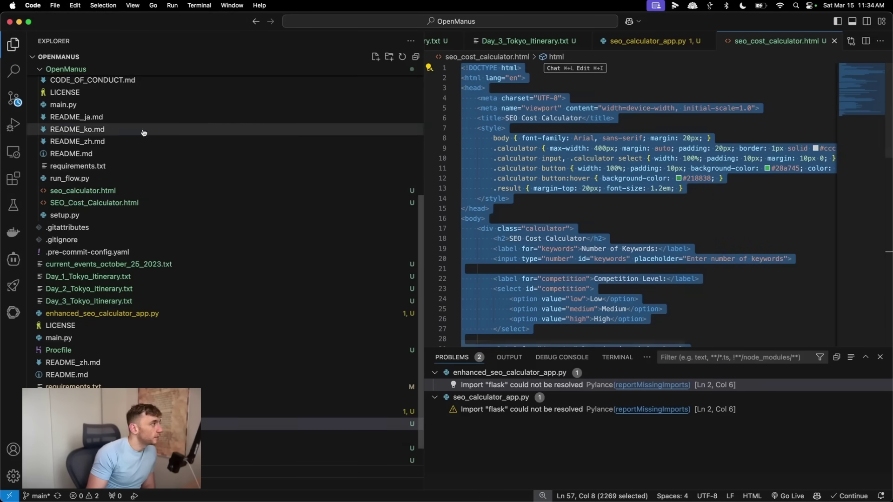
{"action": "left_click", "coordinate": [95, 191]}
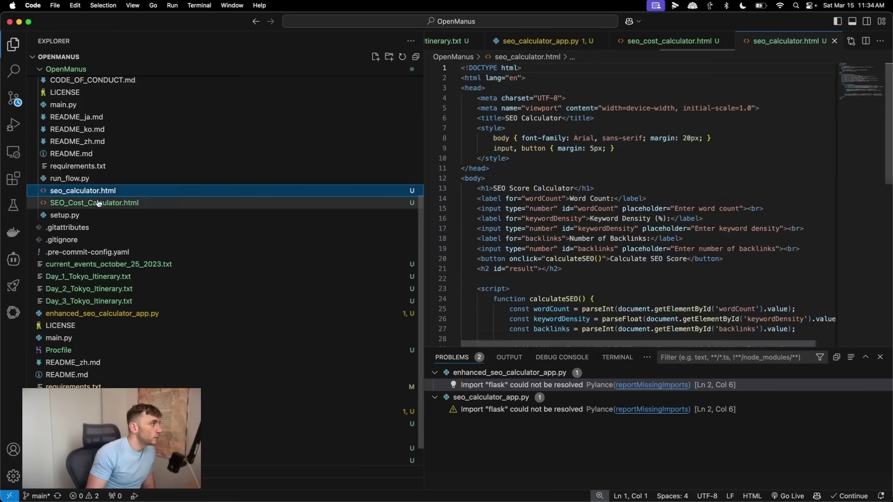
{"action": "left_click", "coordinate": [98, 203]}
{"action": "left_click", "coordinate": [104, 265]}
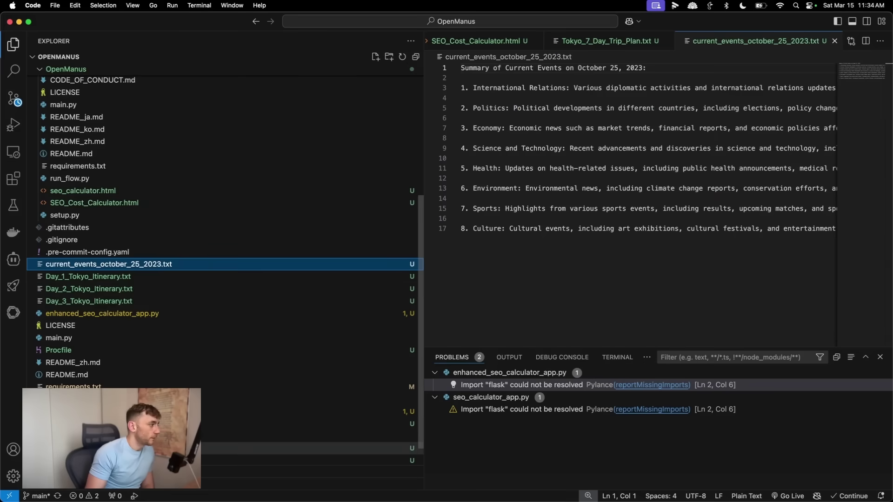
{"action": "scroll", "coordinate": [119, 232], "scroll_direction": "up", "scroll_amount": 5}
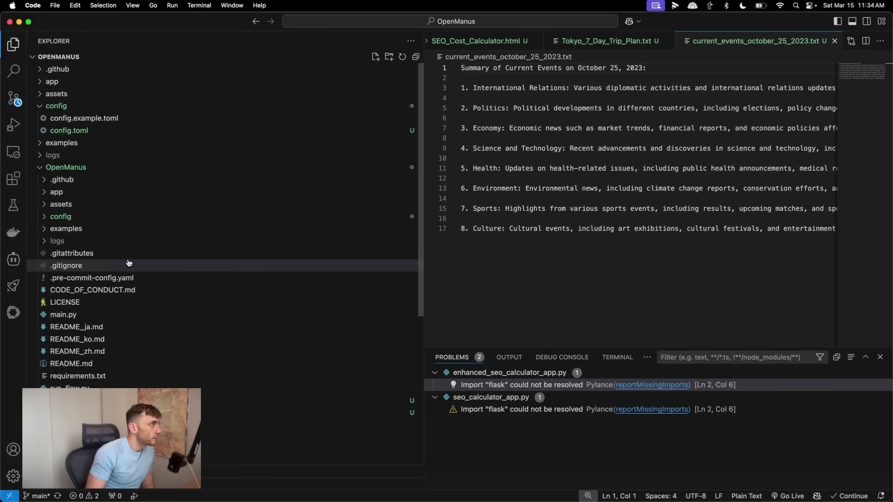
{"action": "scroll", "coordinate": [94, 123], "scroll_direction": "down", "scroll_amount": 10}
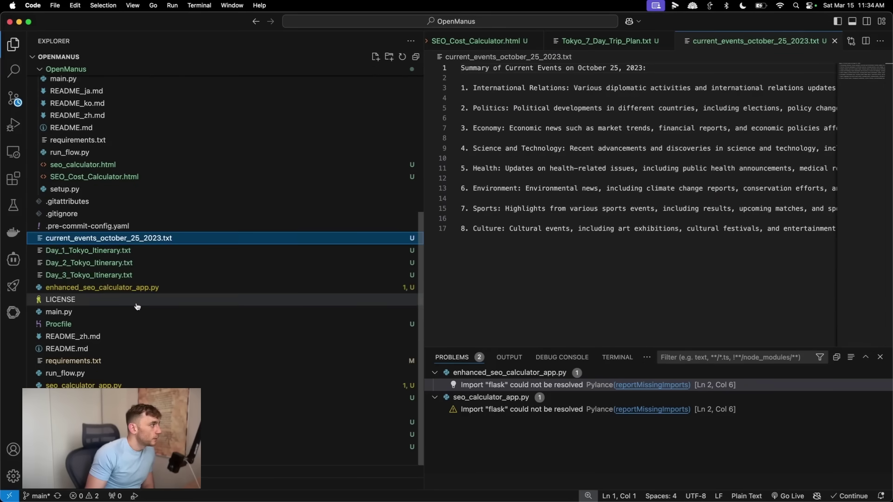
Look through the Day 1–3 Tokyo itinerary files and seo_cost_calculator.html.
{"action": "left_click", "coordinate": [112, 250]}
{"action": "left_click", "coordinate": [113, 263]}
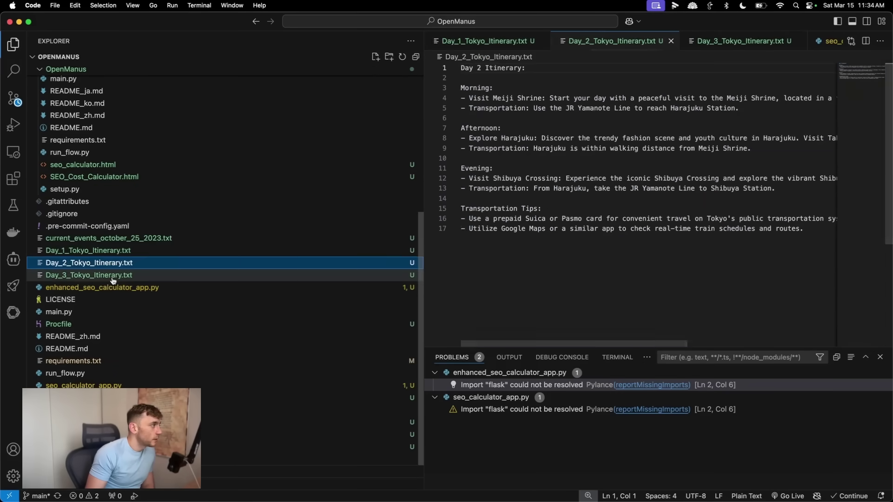
{"action": "left_click", "coordinate": [113, 275]}
{"action": "double_click", "coordinate": [116, 397]}
{"action": "key", "text": "super+a"}
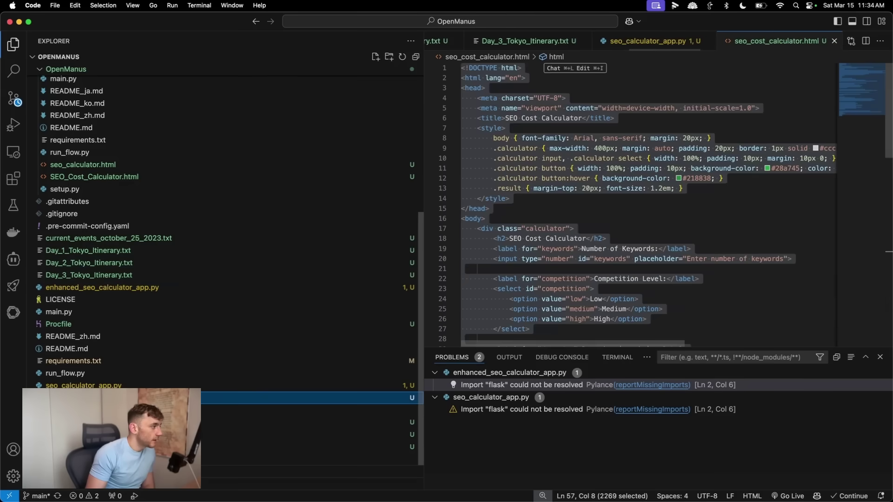
Read Tokyo_7_Day_Trip_Plan.txt and Tokyo_Attractions.txt.
{"action": "left_click", "coordinate": [116, 422]}
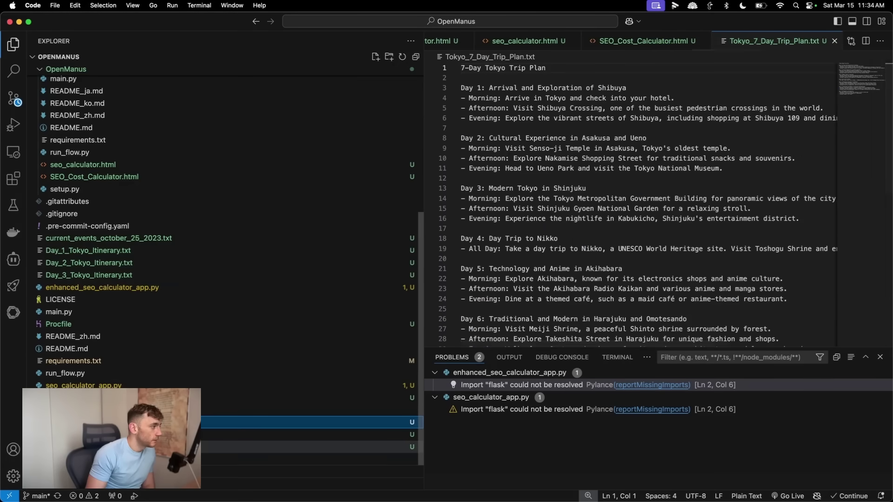
{"action": "left_click", "coordinate": [116, 434]}
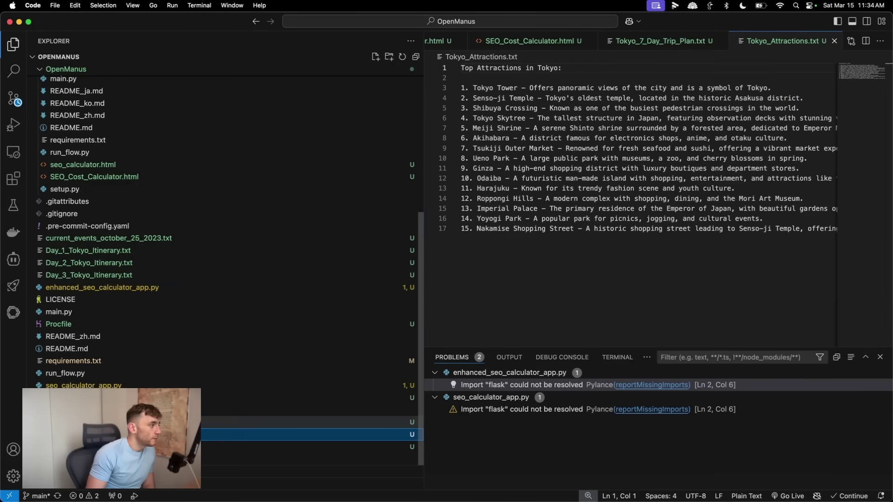
{"action": "left_click", "coordinate": [116, 422]}
{"action": "scroll", "coordinate": [660, 236], "scroll_direction": "down", "scroll_amount": 10}
{"action": "scroll", "coordinate": [657, 232], "scroll_direction": "up", "scroll_amount": 10}
{"action": "scroll", "coordinate": [650, 247], "scroll_direction": "down", "scroll_amount": 8}
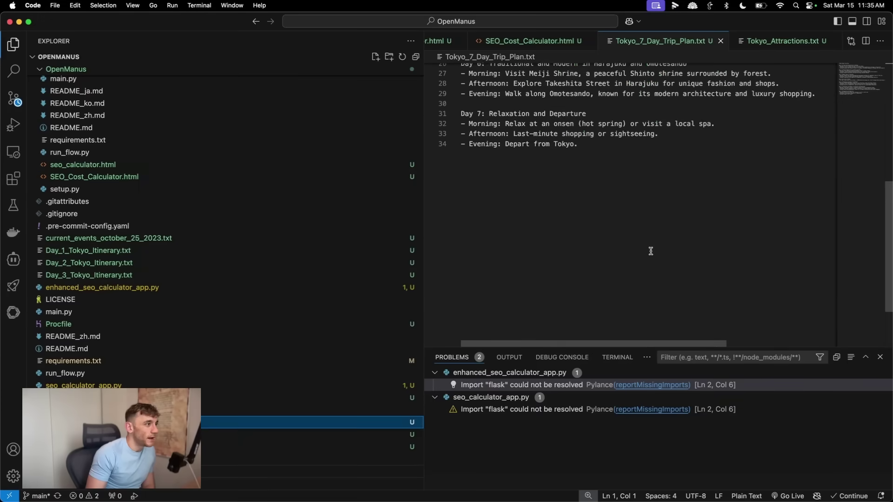
{"action": "scroll", "coordinate": [647, 261], "scroll_direction": "down", "scroll_amount": 3}
{"action": "scroll", "coordinate": [641, 274], "scroll_direction": "up", "scroll_amount": 12}
Check seo_cost_calculator.html and the seo_calculator_app.py code.
{"action": "left_click", "coordinate": [117, 397]}
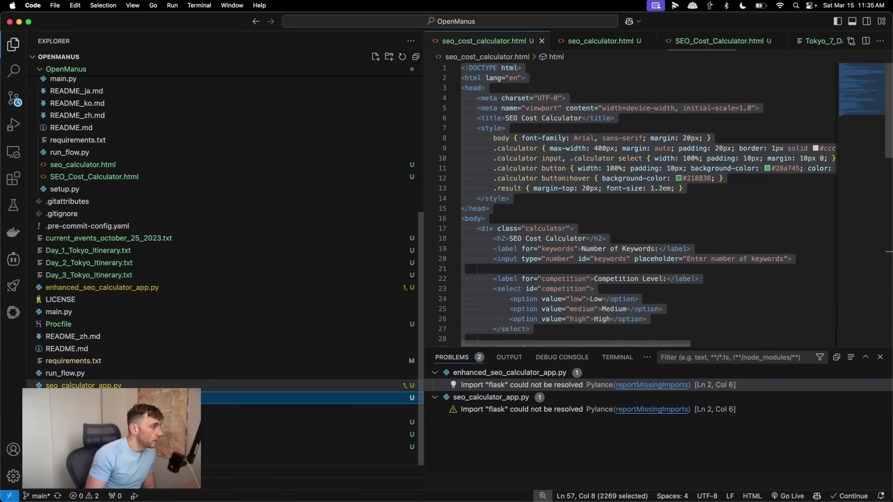
{"action": "left_click", "coordinate": [293, 386]}
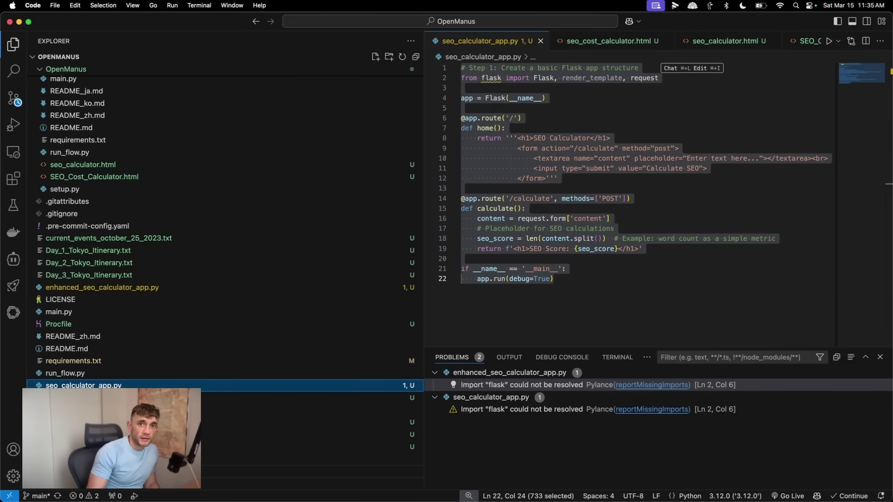
{"action": "left_click", "coordinate": [535, 209]}
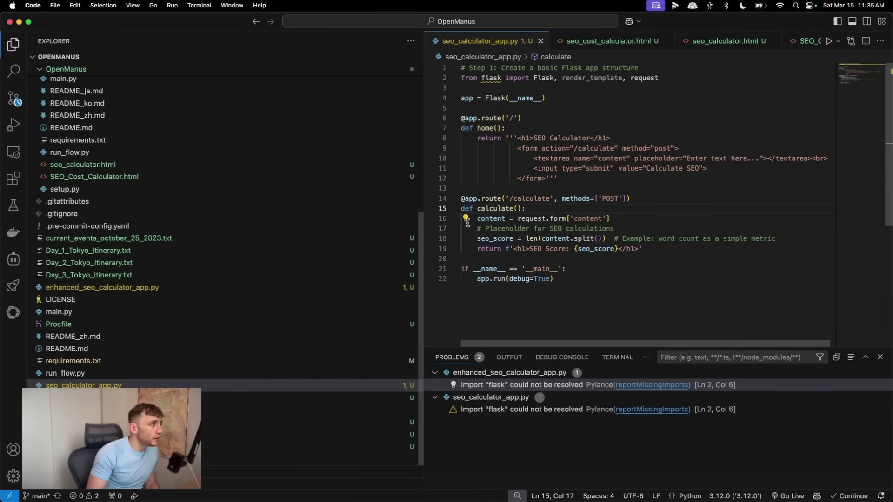
Launch Windsurf through Spotlight by searching 'winds'.
{"action": "mouse_move", "coordinate": [386, 493]}
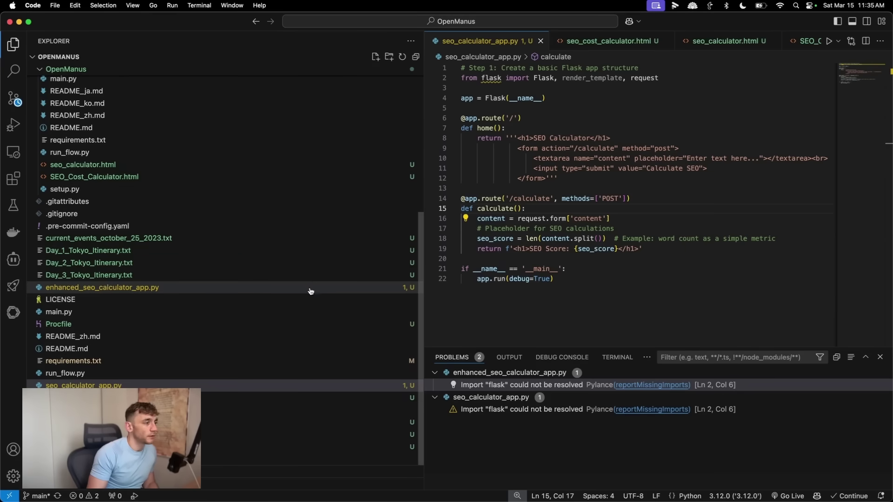
{"action": "key", "text": "super+space"}
{"action": "type", "text": "w"}
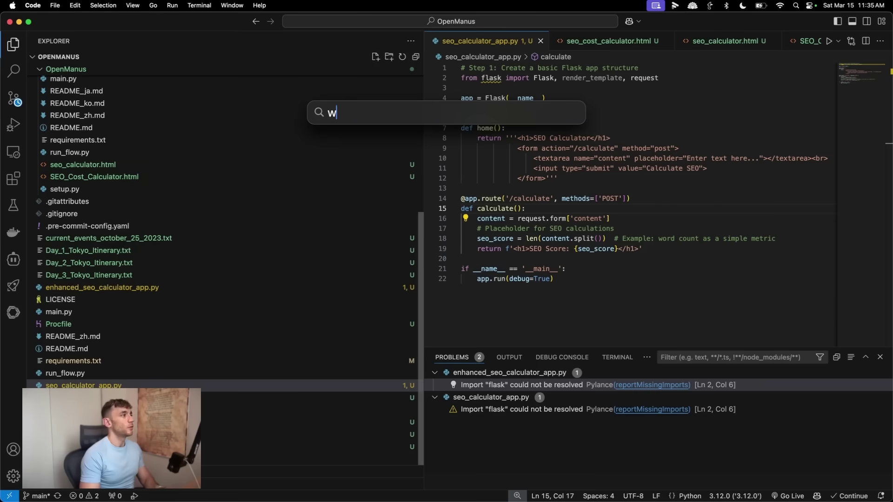
{"action": "type", "text": "inds"}
{"action": "key", "text": "Return"}
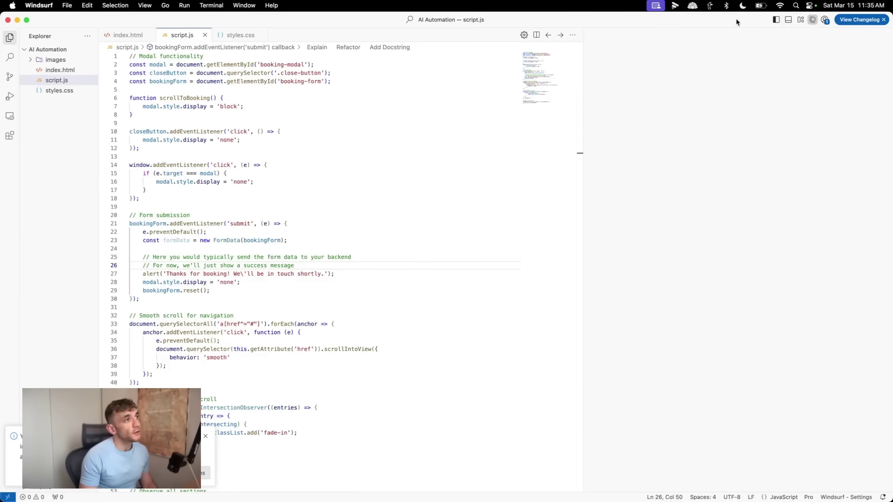
In the Snake game Cascade chat, send 'run this terminal command'.
{"action": "key", "text": "super+l"}
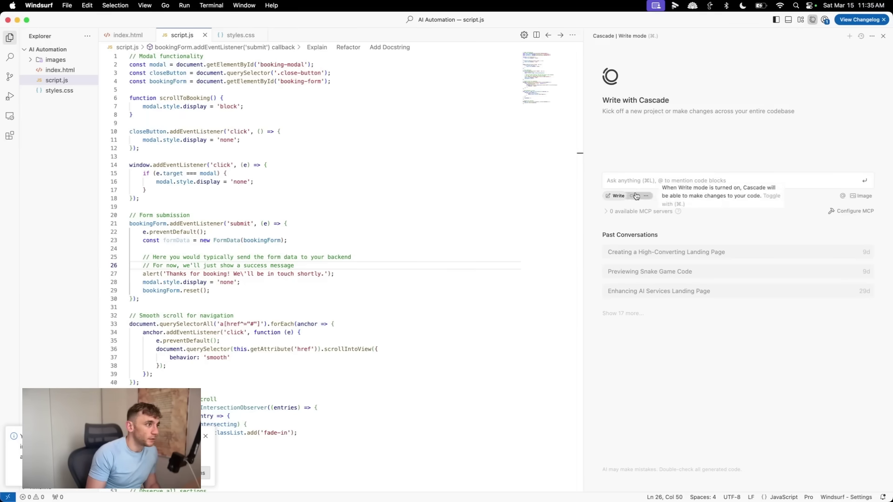
{"action": "left_click", "coordinate": [651, 274]}
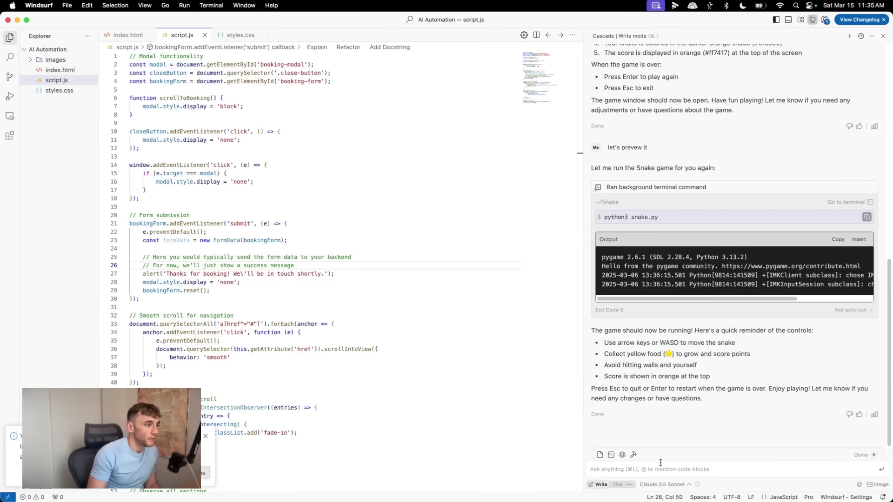
{"action": "type", "text": "run this terminal"}
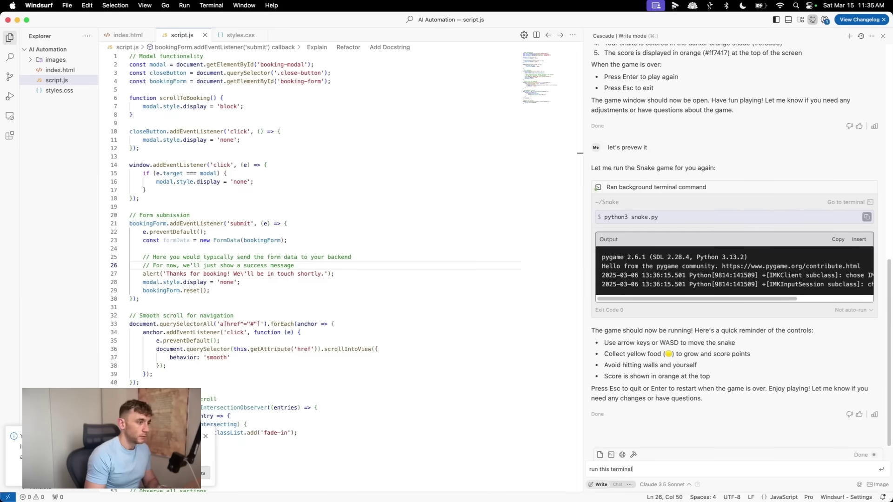
{"action": "type", "text": " command"}
{"action": "key", "text": "Return"}
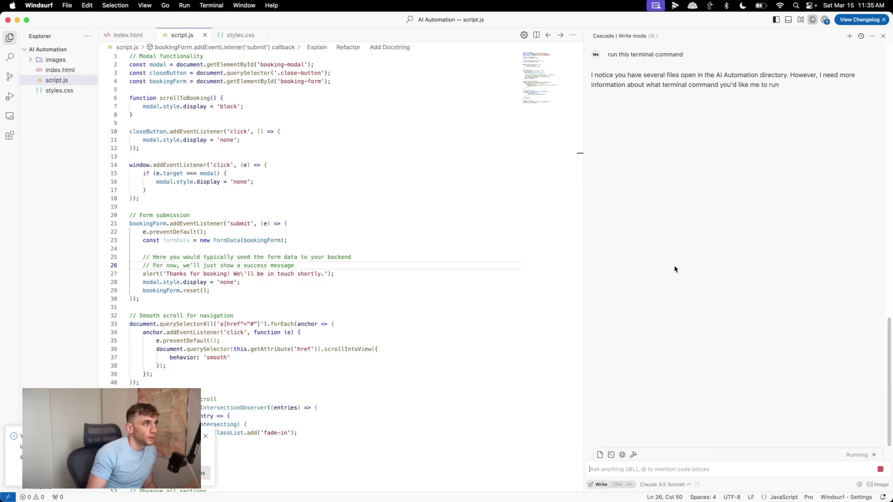
Open the OpenManus project from Visual Studio Code's Dock recent folders.
{"action": "mouse_move", "coordinate": [493, 479]}
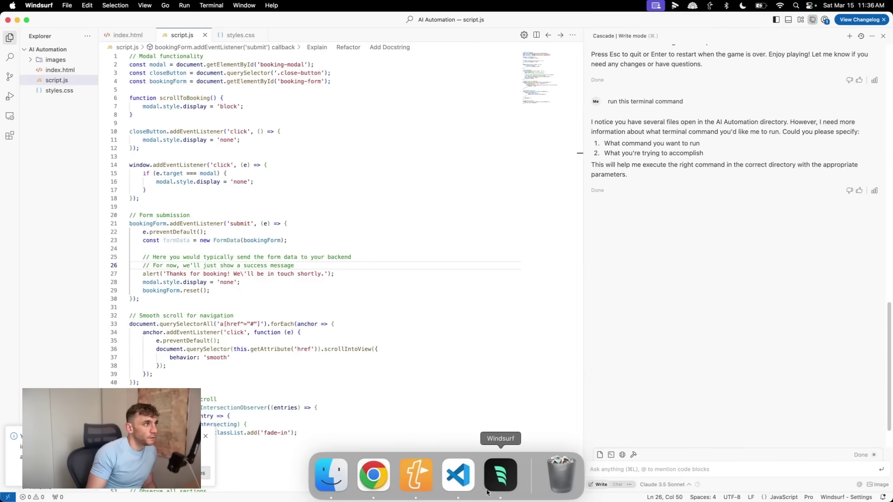
{"action": "right_click", "coordinate": [458, 476]}
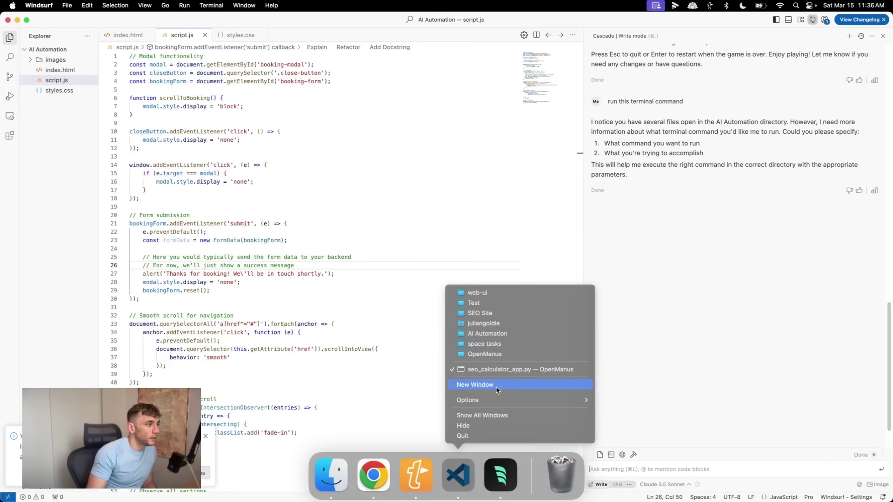
{"action": "left_click", "coordinate": [485, 333]}
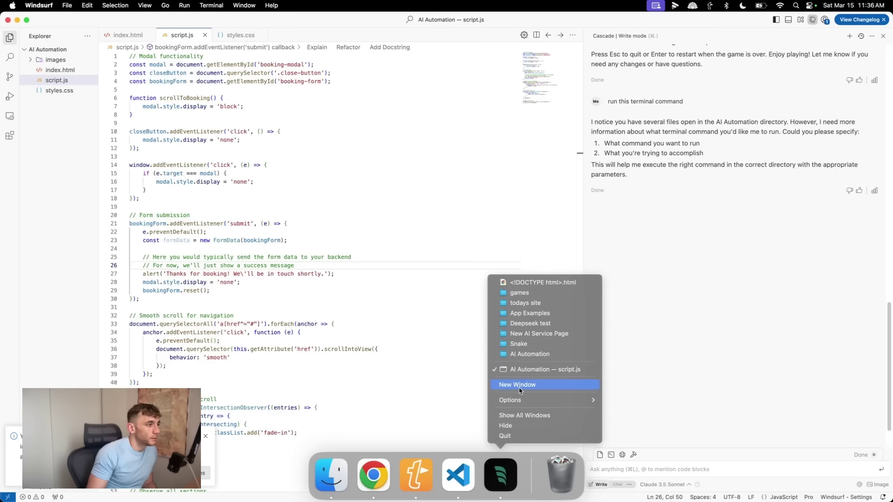
In a new Windsurf window, create a new snaketest project folder and open it.
{"action": "left_click", "coordinate": [520, 384]}
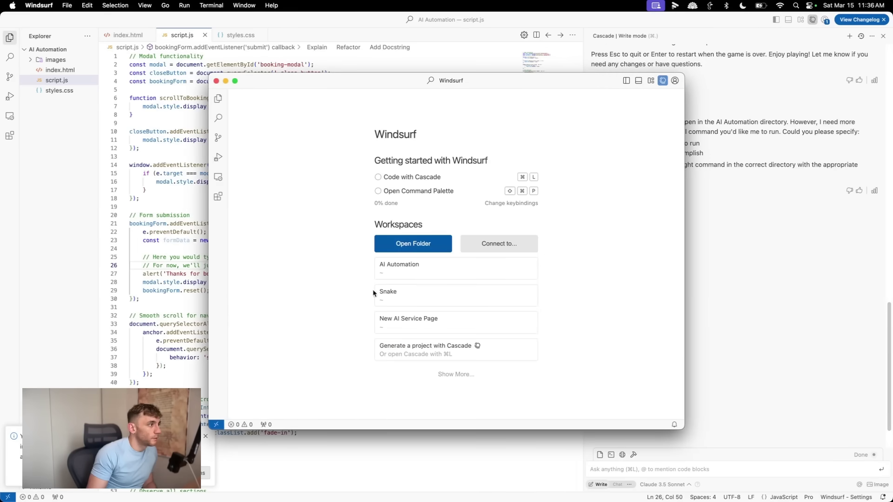
{"action": "key", "text": "super+o"}
{"action": "left_click", "coordinate": [366, 342]}
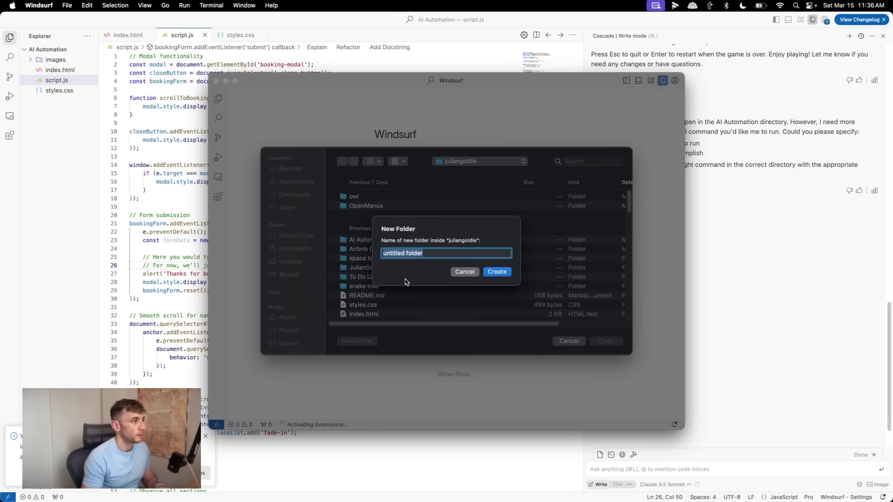
{"action": "type", "text": "snake"}
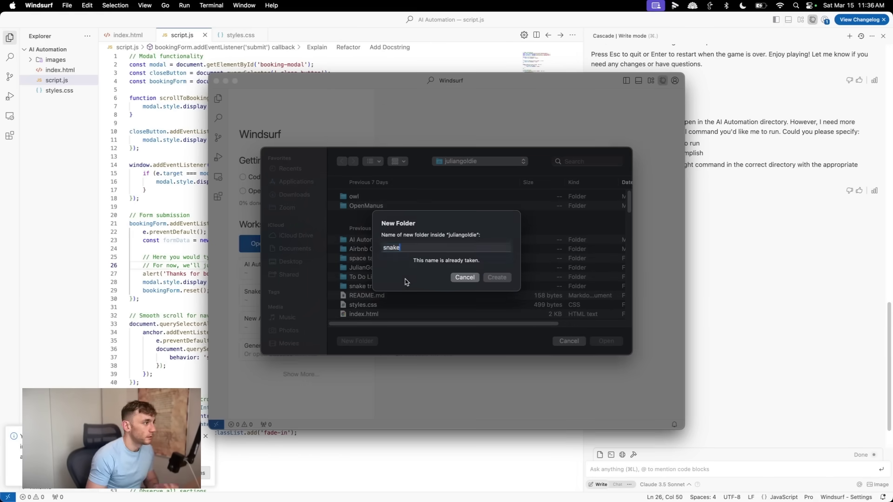
{"action": "type", "text": "game"}
{"action": "key", "text": "Return"}
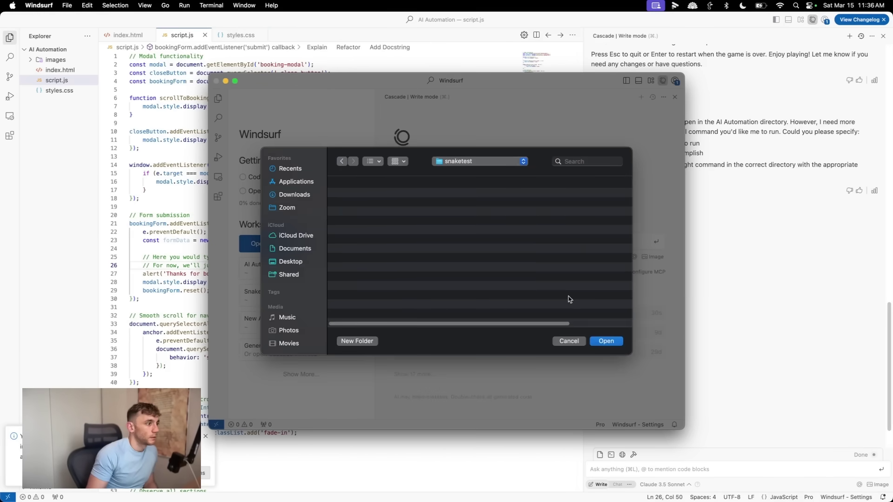
{"action": "left_click", "coordinate": [606, 341]}
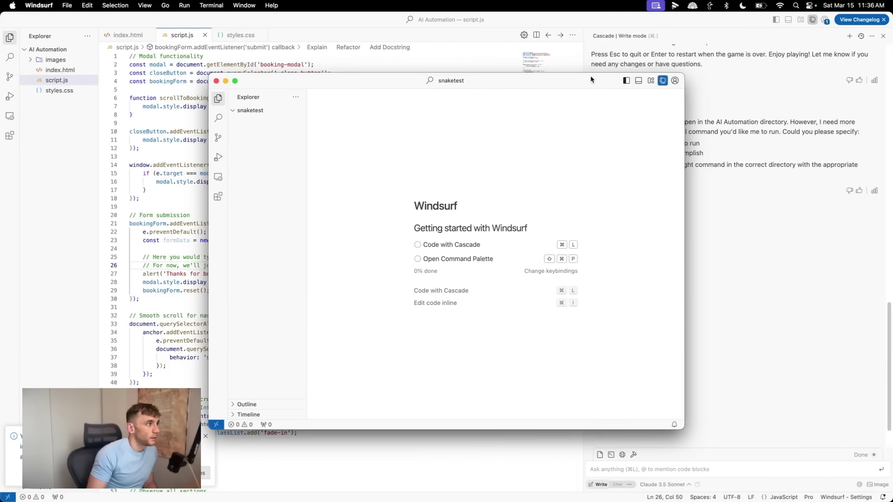
Show the terminal panel and Cascade chat, hide the explorer sidebar, then go to Chrome.
{"action": "left_click", "coordinate": [844, 20]}
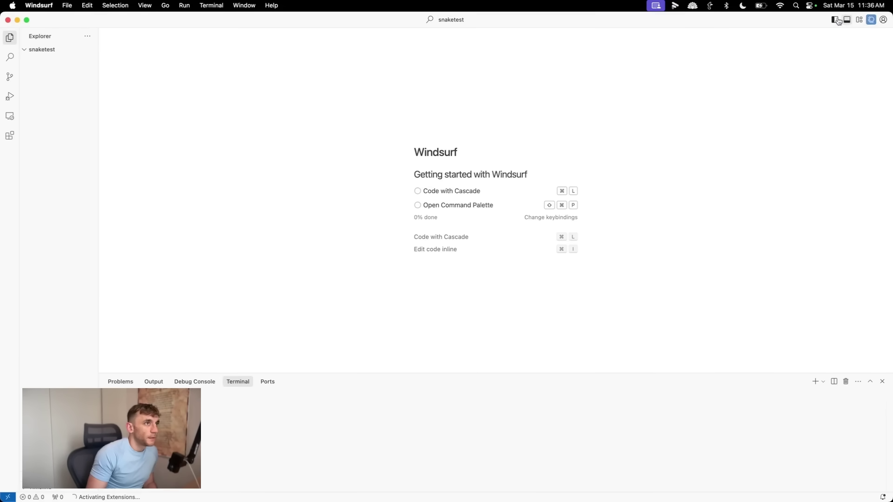
{"action": "left_click", "coordinate": [834, 20]}
{"action": "left_click", "coordinate": [871, 20]}
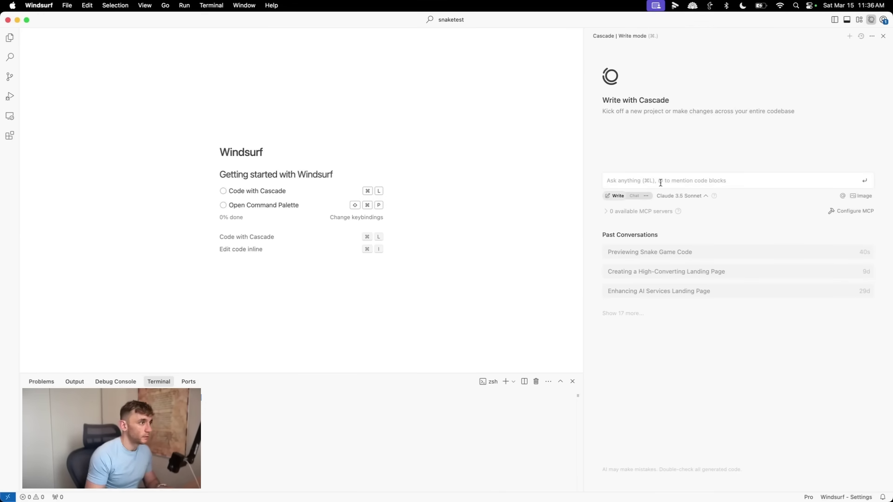
{"action": "left_click", "coordinate": [370, 479]}
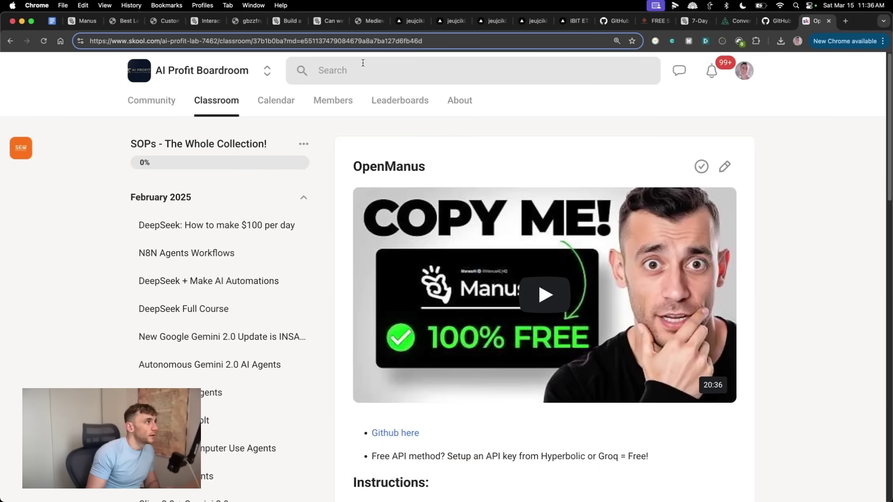
Select the original Interactive 3D Moon-Earth Simulation prompt in the Manus conversation.
{"action": "left_click", "coordinate": [575, 20]}
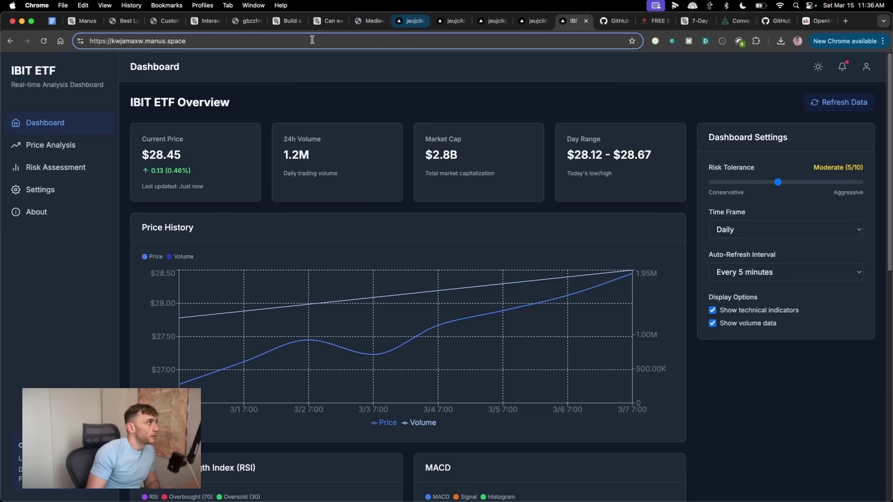
{"action": "left_click", "coordinate": [209, 21]}
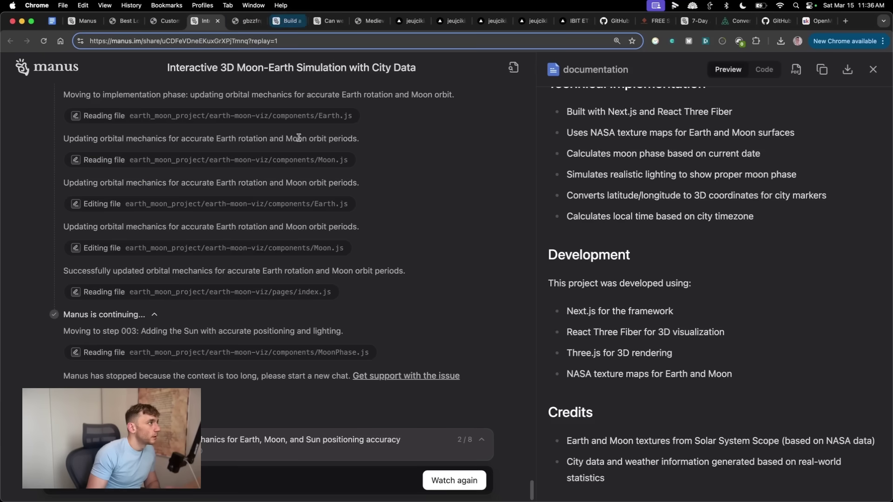
{"action": "scroll", "coordinate": [256, 147], "scroll_direction": "up", "scroll_amount": 15}
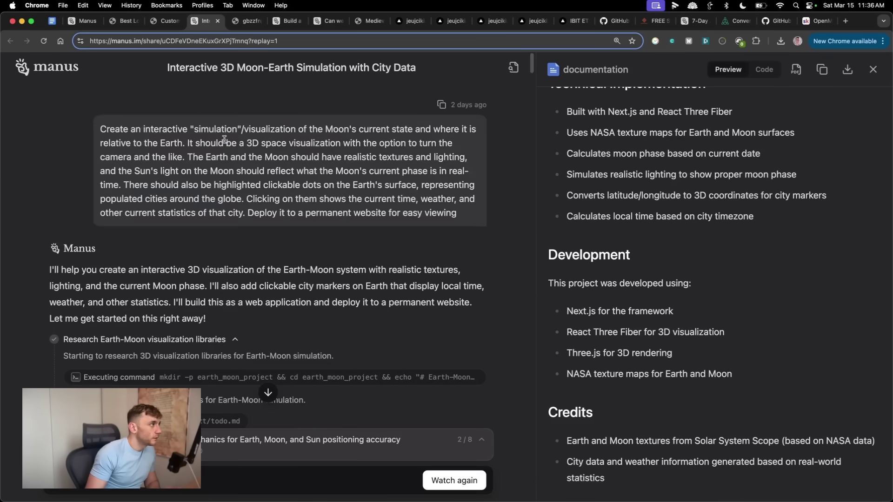
{"action": "triple_click", "coordinate": [222, 139]}
{"action": "key", "text": "super+c"}
Paste the Moon-Earth prompt into Windsurf's Cascade and submit it.
{"action": "left_click", "coordinate": [460, 482]}
{"action": "left_click", "coordinate": [501, 476]}
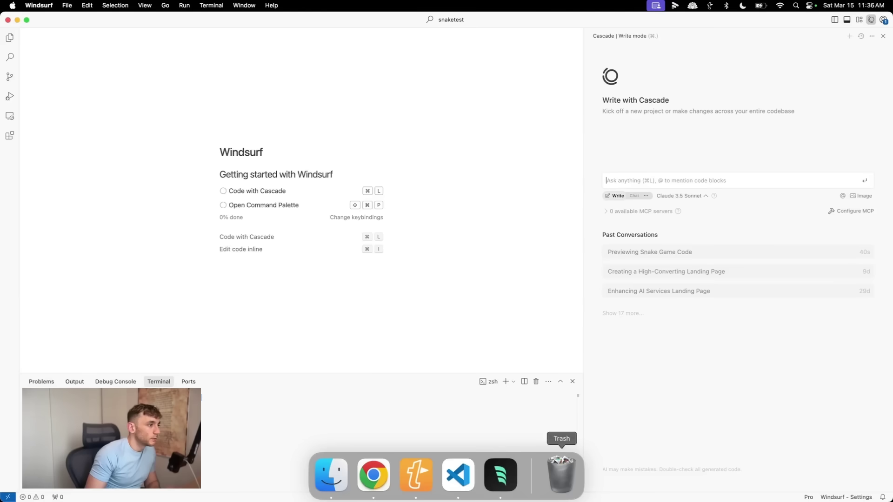
{"action": "key", "text": "super+v"}
{"action": "key", "text": "Return"}
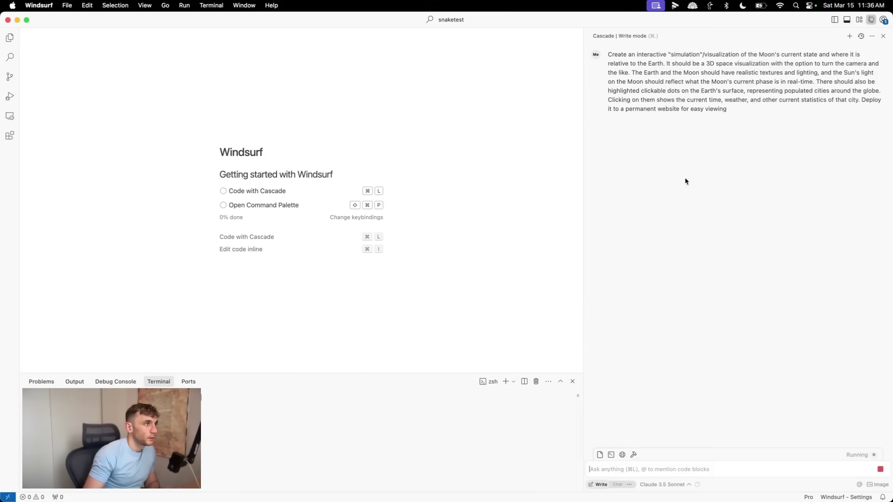
Look over the Manus conversation and its deployed Earth-Moon Visualization site in Chrome.
{"action": "left_click", "coordinate": [375, 478]}
{"action": "scroll", "coordinate": [454, 276], "scroll_direction": "down", "scroll_amount": 20}
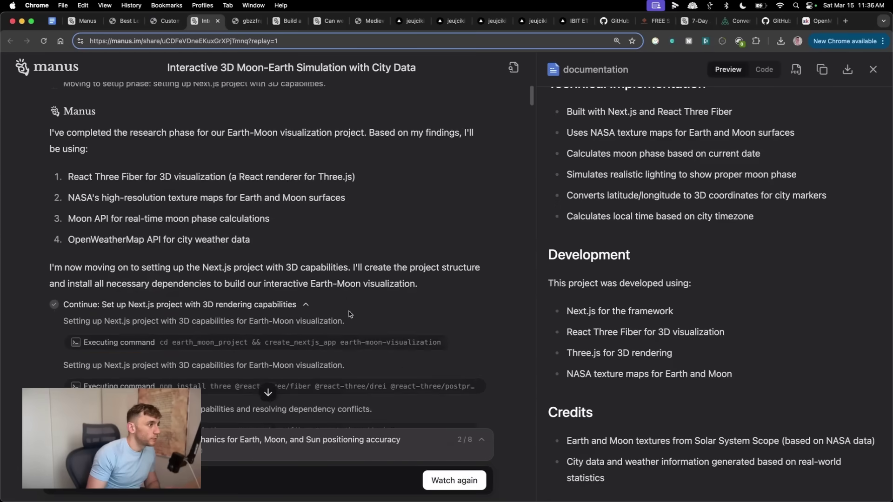
{"action": "scroll", "coordinate": [473, 342], "scroll_direction": "up", "scroll_amount": 20}
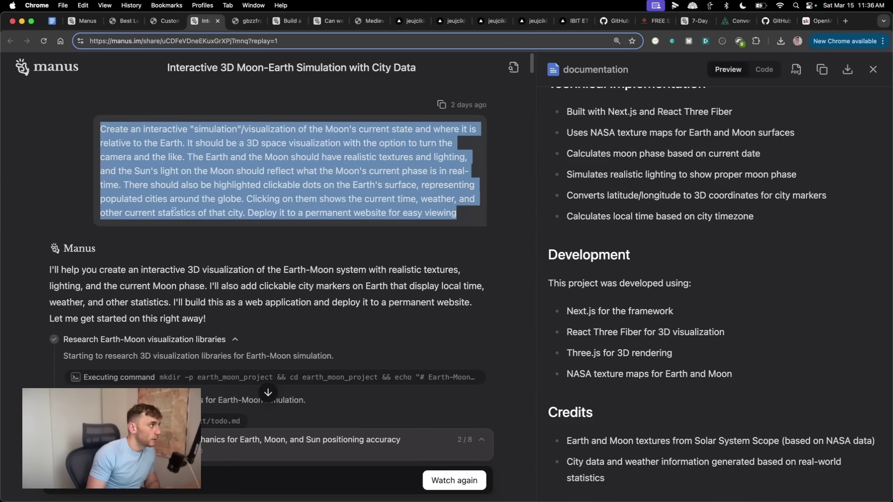
{"action": "left_click", "coordinate": [243, 21]}
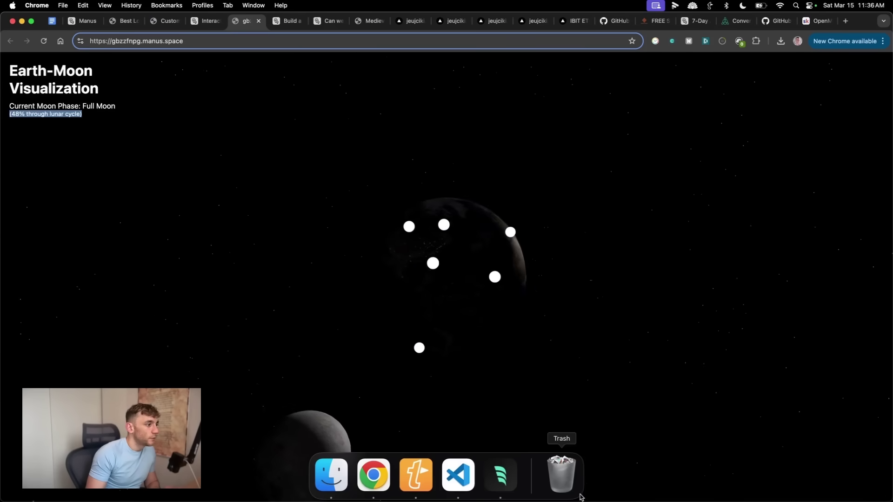
{"action": "left_click", "coordinate": [472, 492]}
Accept Cascade's mkdir moon-viz folder command, then return to the Manus Moon-Earth conversation in Chrome.
{"action": "left_click", "coordinate": [500, 479]}
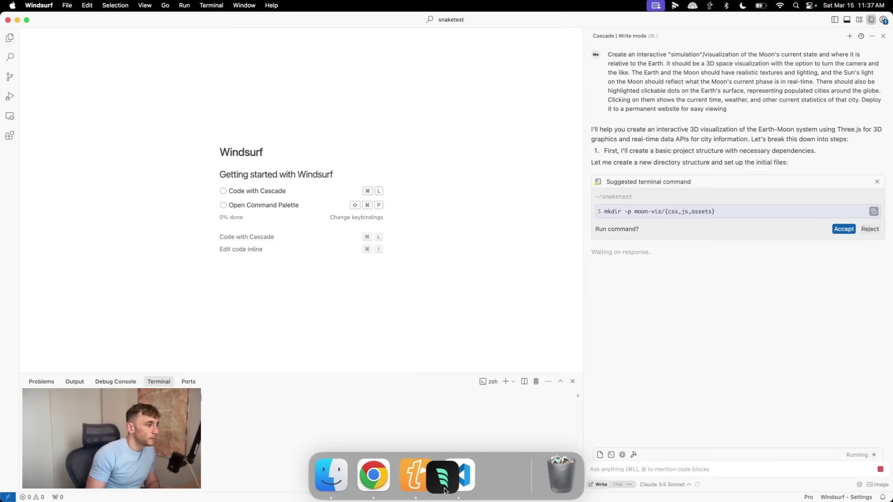
{"action": "left_click", "coordinate": [843, 230]}
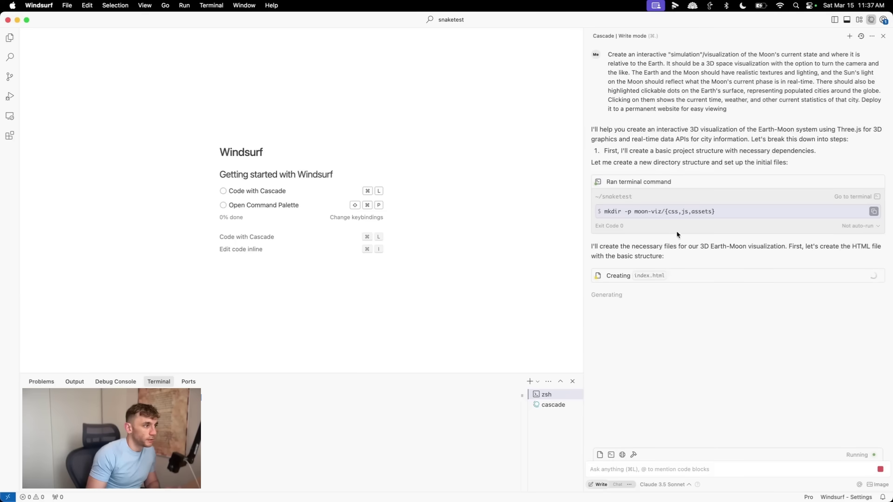
{"action": "mouse_move", "coordinate": [331, 472]}
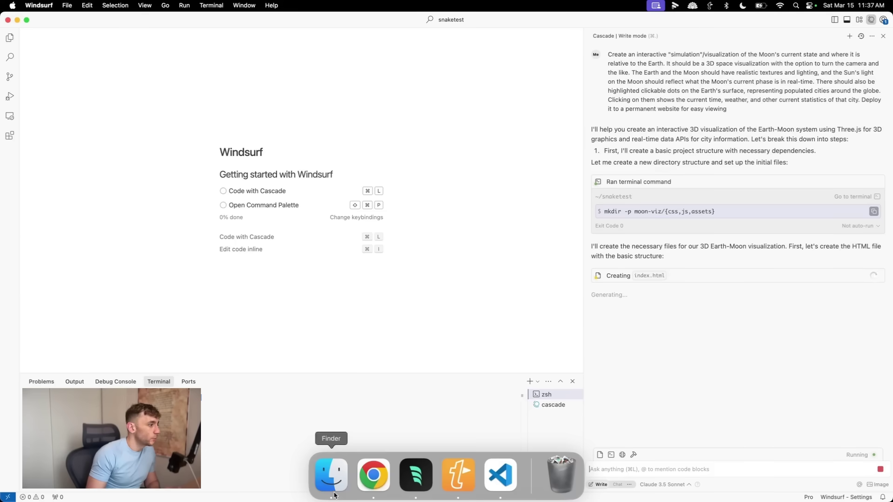
{"action": "left_click", "coordinate": [377, 480]}
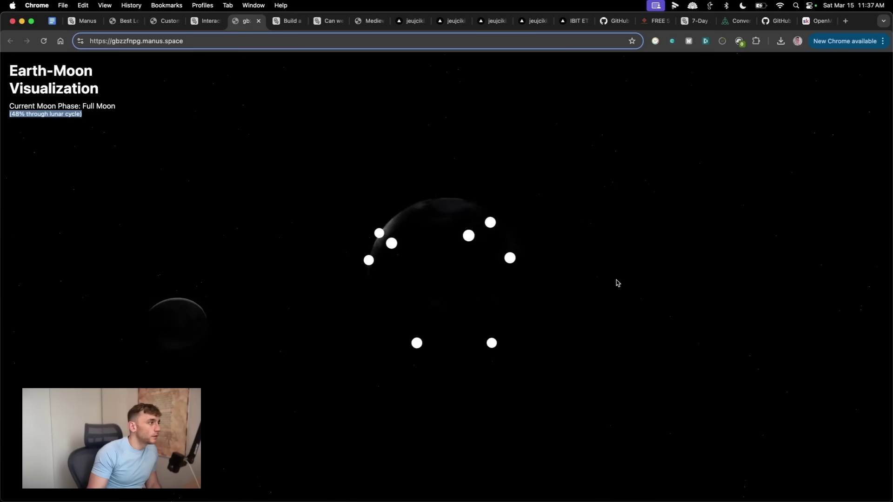
{"action": "left_click", "coordinate": [203, 22]}
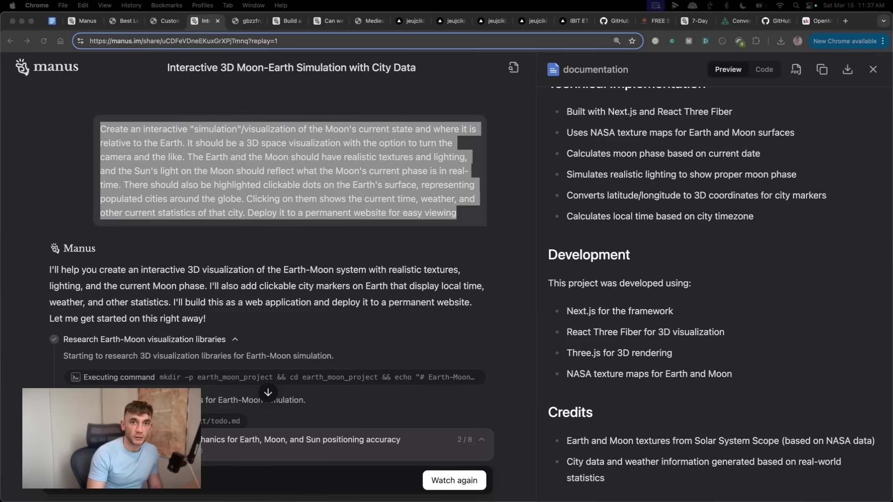
Load bolt.new in a new tab and submit the pasted Moon-Earth simulation prompt.
{"action": "left_click", "coordinate": [846, 21]}
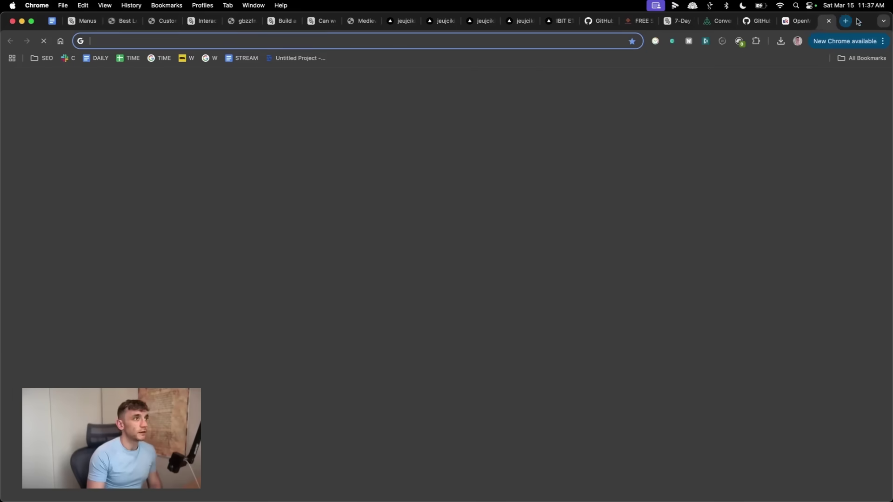
{"action": "type", "text": "bolt.new"}
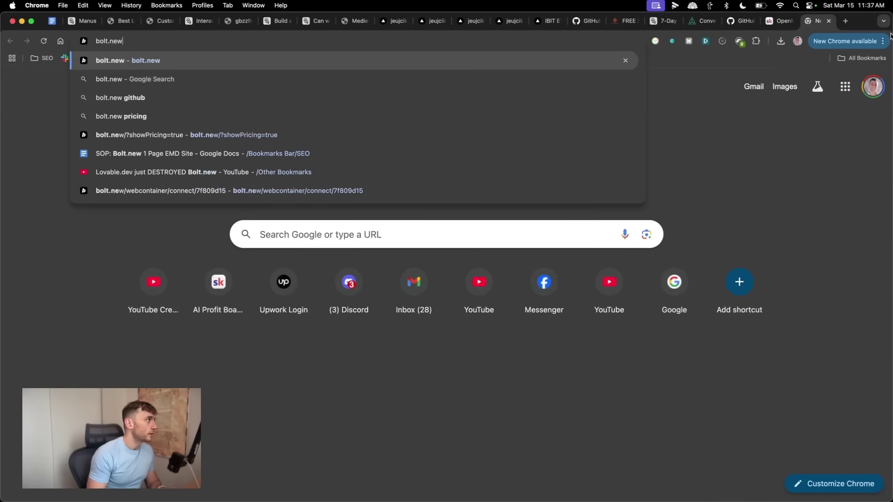
{"action": "key", "text": "Return"}
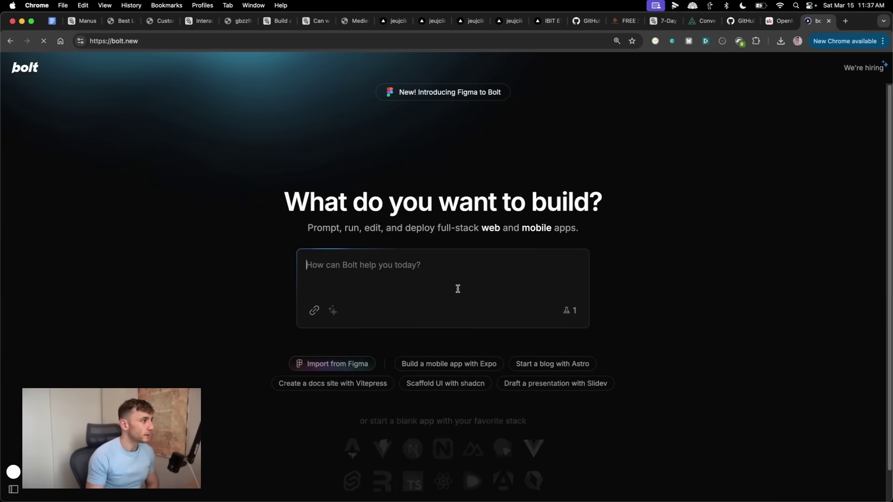
{"action": "key", "text": "super+v"}
{"action": "scroll", "coordinate": [458, 289], "scroll_direction": "up", "scroll_amount": 2}
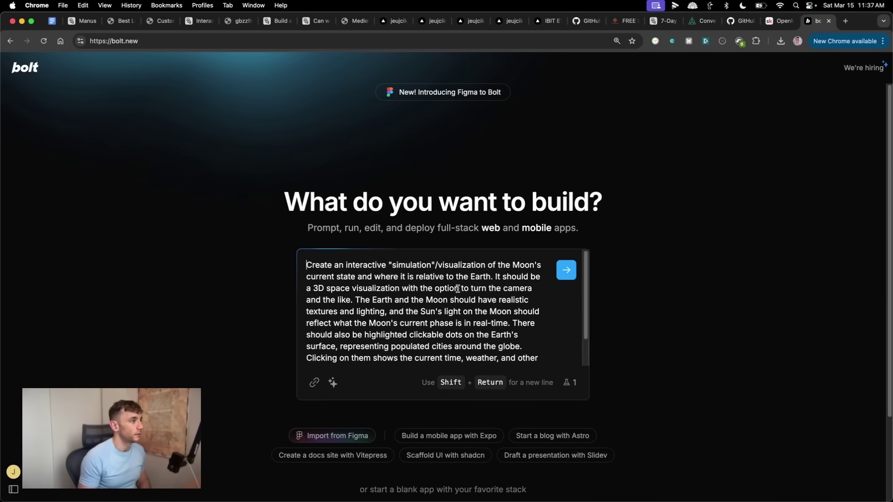
{"action": "key", "text": "Return"}
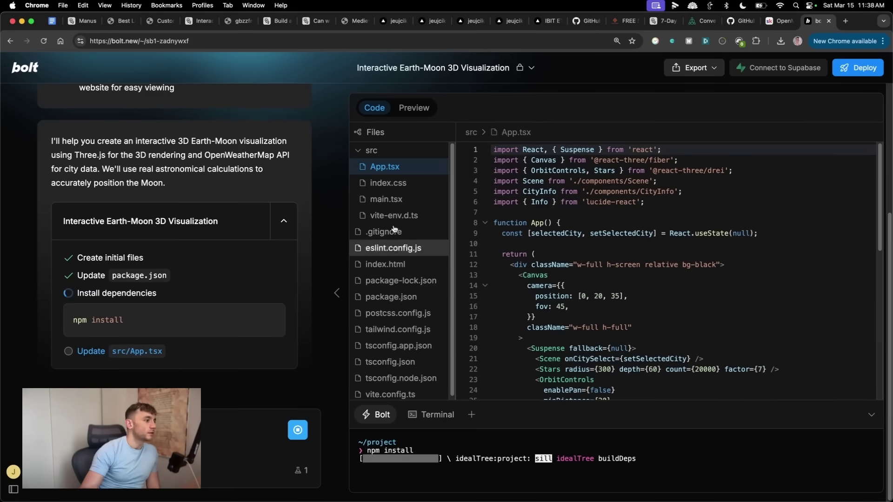
{"action": "left_click", "coordinate": [22, 73]}
Stay on the current project, then open the AI SEO Content Writer chat and confirm Leave.
{"action": "left_click", "coordinate": [418, 191]}
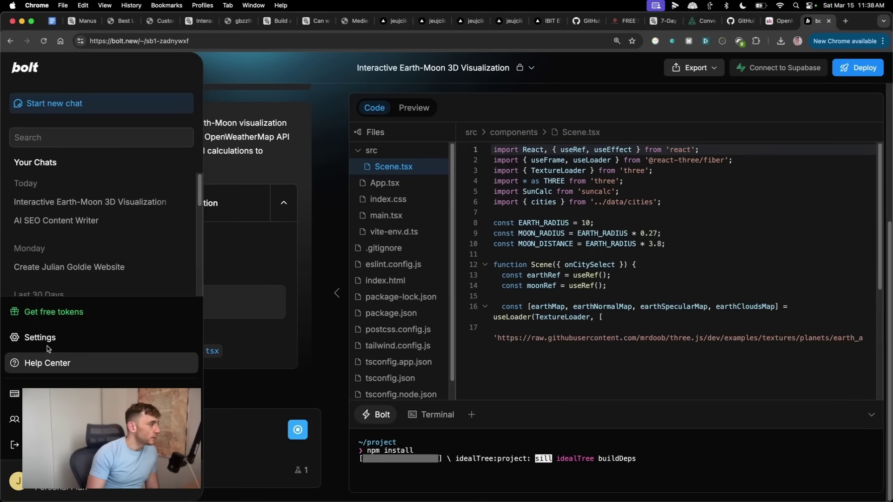
{"action": "scroll", "coordinate": [99, 265], "scroll_direction": "down", "scroll_amount": 3}
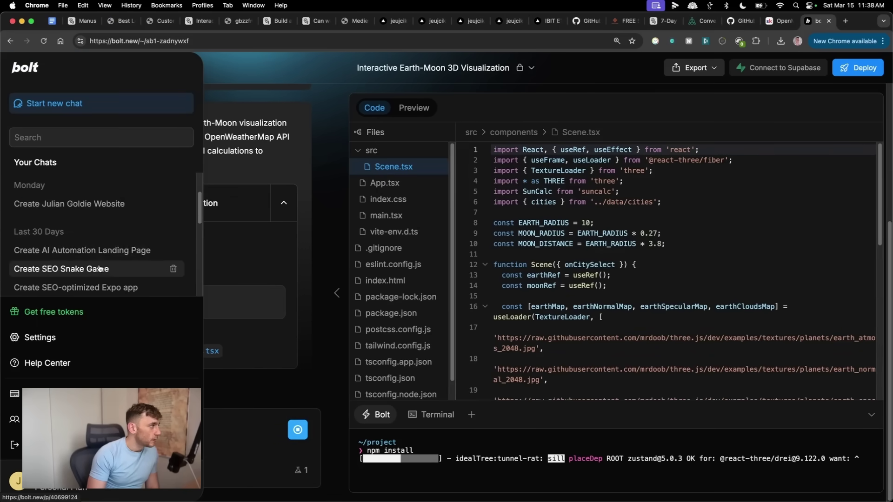
{"action": "scroll", "coordinate": [98, 242], "scroll_direction": "up", "scroll_amount": 3}
{"action": "left_click", "coordinate": [97, 206]}
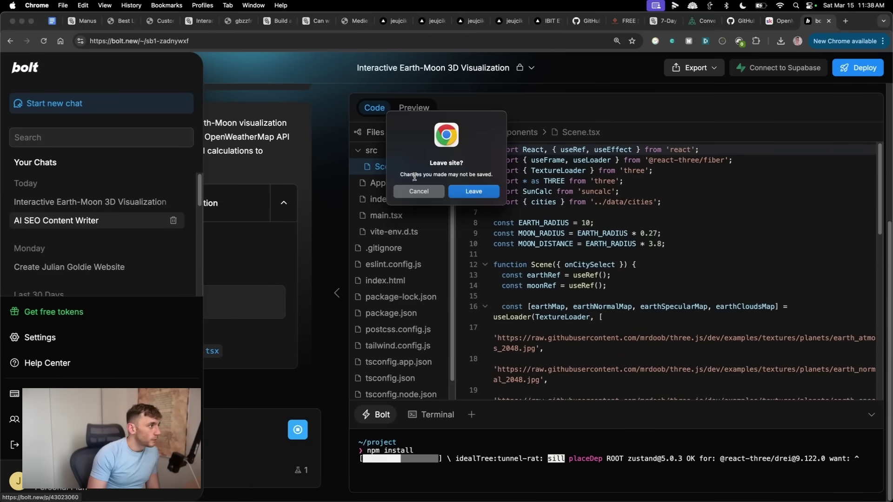
{"action": "left_click", "coordinate": [467, 191]}
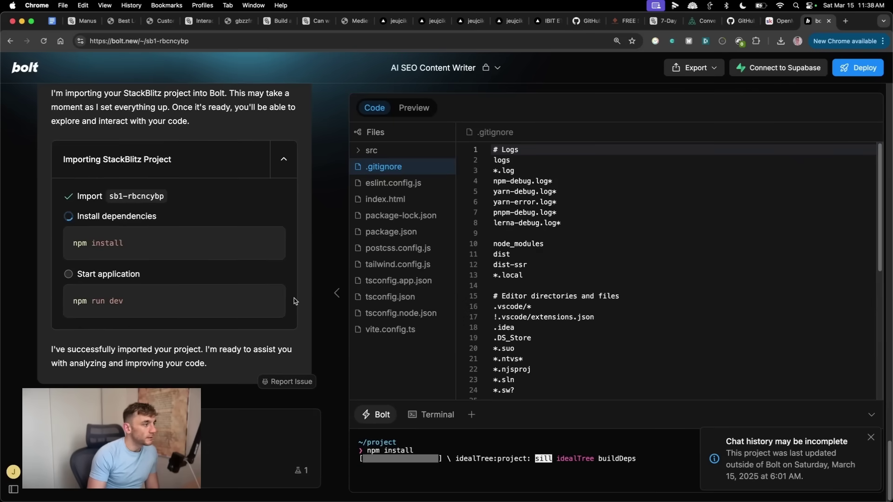
View the app Preview, expand the detected problem, and have Bolt attempt a fix.
{"action": "scroll", "coordinate": [221, 299], "scroll_direction": "up", "scroll_amount": 15}
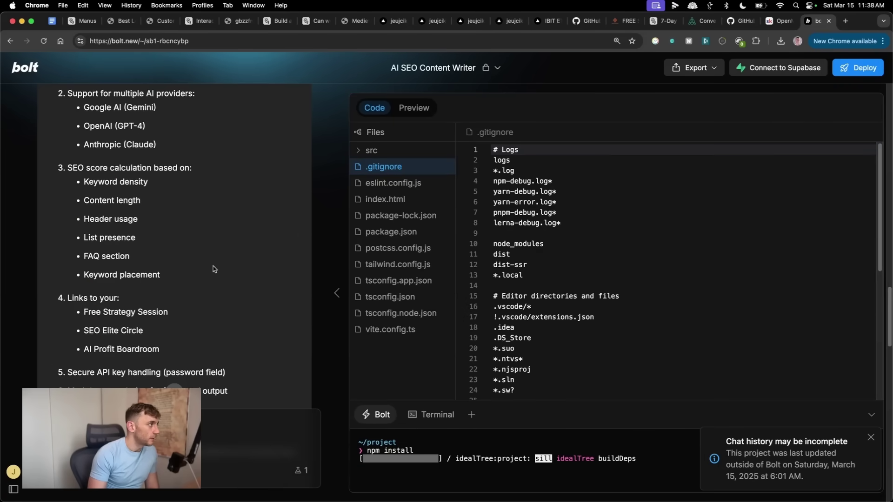
{"action": "left_click_drag", "start_coordinate": [68, 125], "coordinate": [248, 302]}
{"action": "scroll", "coordinate": [248, 303], "scroll_direction": "down", "scroll_amount": 15}
{"action": "scroll", "coordinate": [249, 307], "scroll_direction": "down", "scroll_amount": 5}
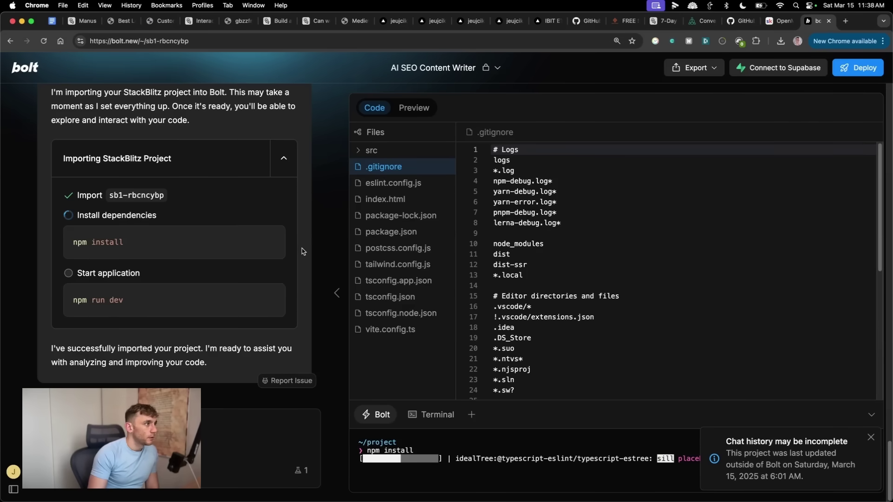
{"action": "left_click", "coordinate": [416, 109]}
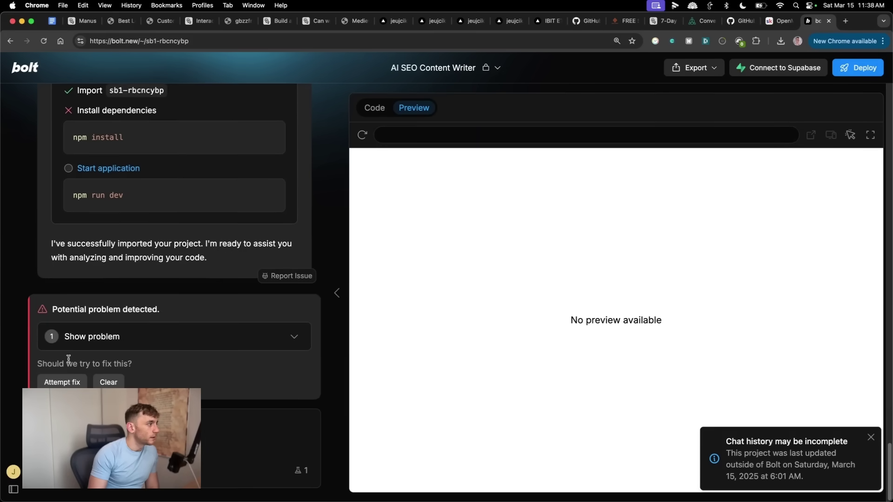
{"action": "left_click", "coordinate": [190, 339]}
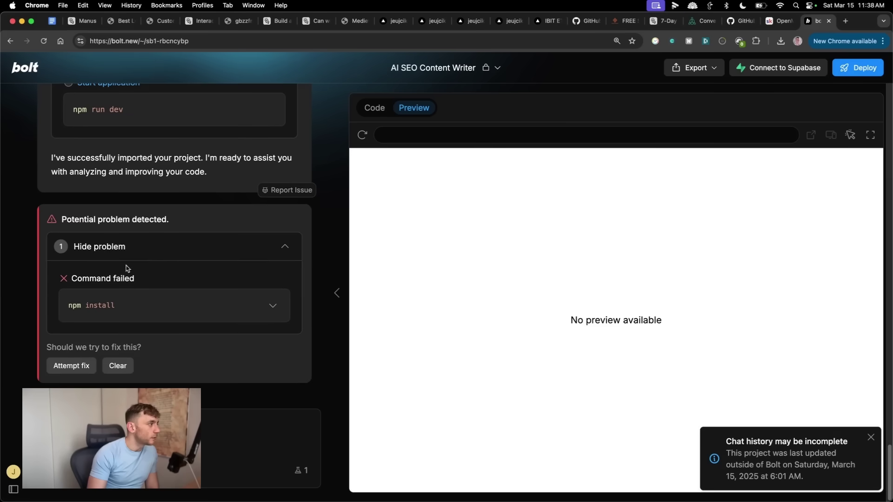
{"action": "left_click", "coordinate": [65, 367]}
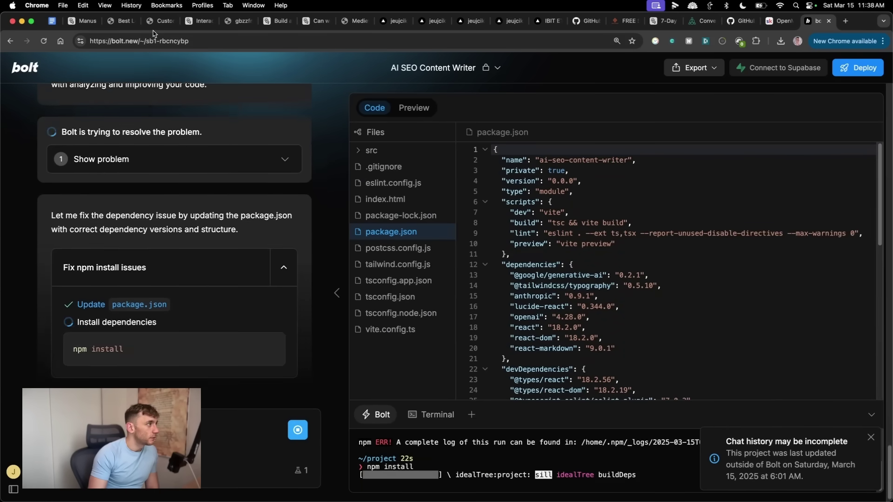
Open the Interactive Earth-Moon 3D Visualization project from the sidebar.
{"action": "mouse_move", "coordinate": [41, 365]}
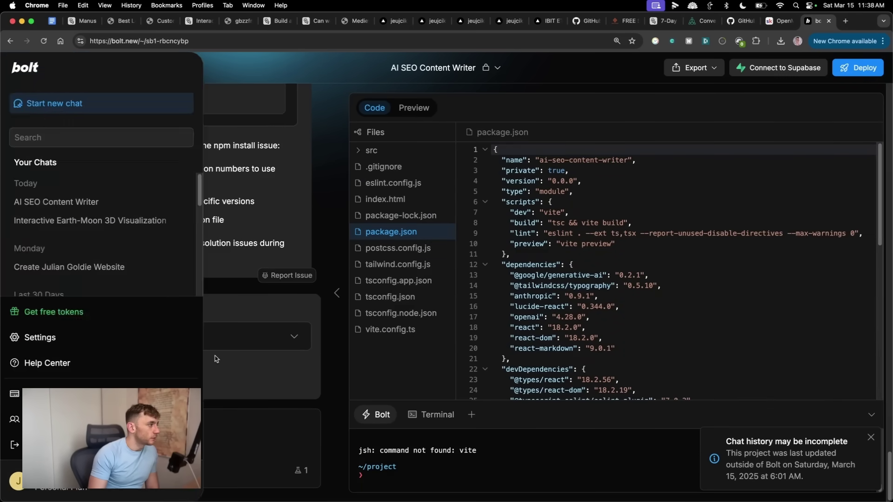
{"action": "left_click_drag", "start_coordinate": [195, 296], "coordinate": [196, 285]}
{"action": "scroll", "coordinate": [194, 286], "scroll_direction": "down", "scroll_amount": 20}
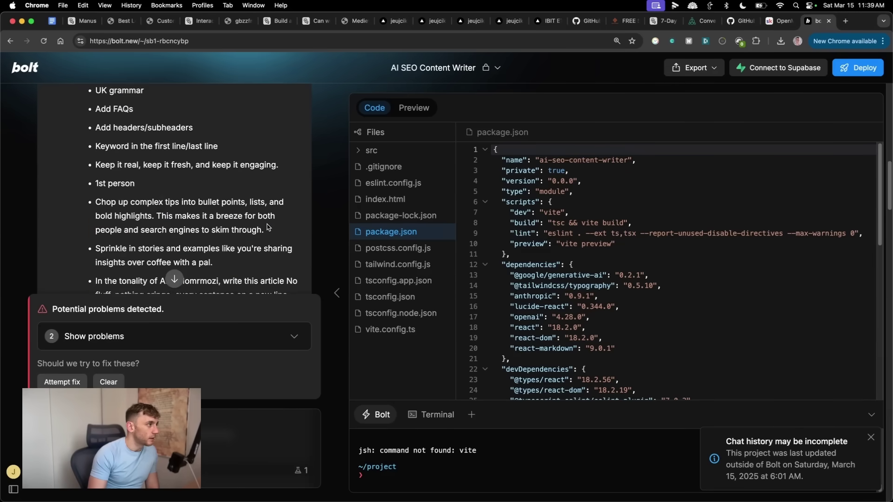
{"action": "scroll", "coordinate": [281, 249], "scroll_direction": "down", "scroll_amount": 15}
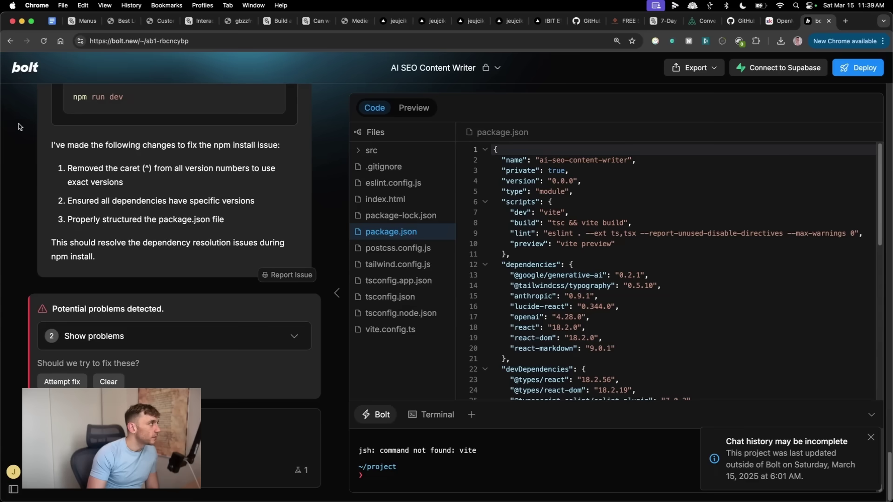
{"action": "mouse_move", "coordinate": [16, 70]}
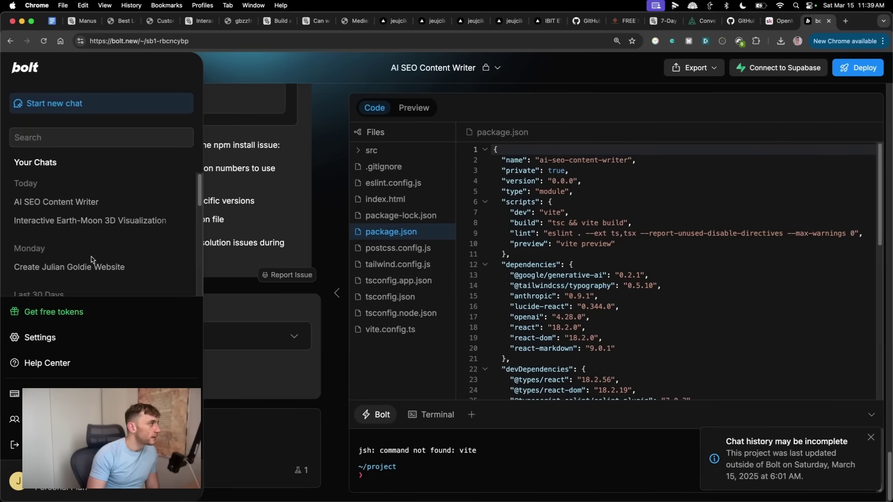
{"action": "scroll", "coordinate": [110, 256], "scroll_direction": "down", "scroll_amount": 3}
{"action": "scroll", "coordinate": [95, 255], "scroll_direction": "up", "scroll_amount": 2}
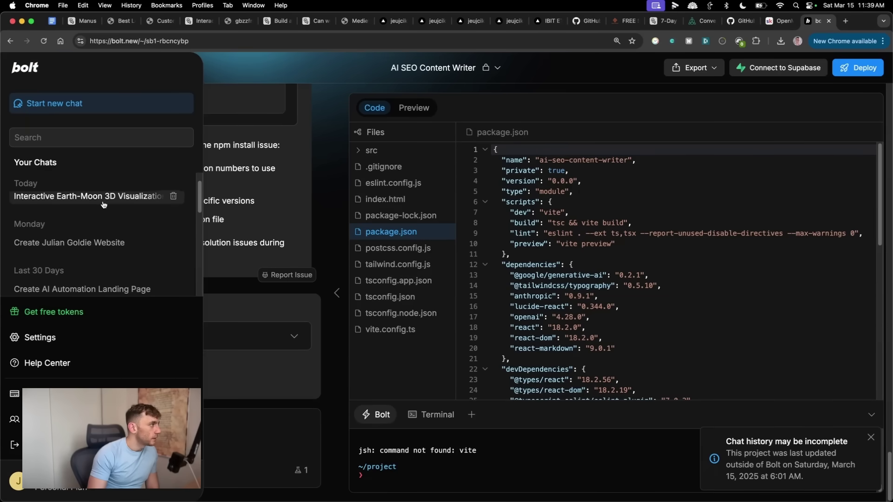
{"action": "left_click", "coordinate": [103, 202]}
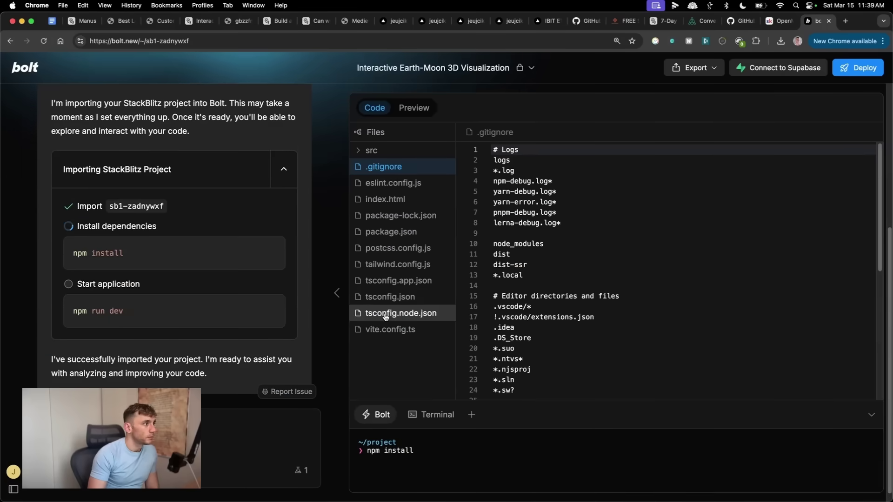
Check the Earth-Moon import message, then open the personal SEO website project.
{"action": "triple_click", "coordinate": [208, 354]}
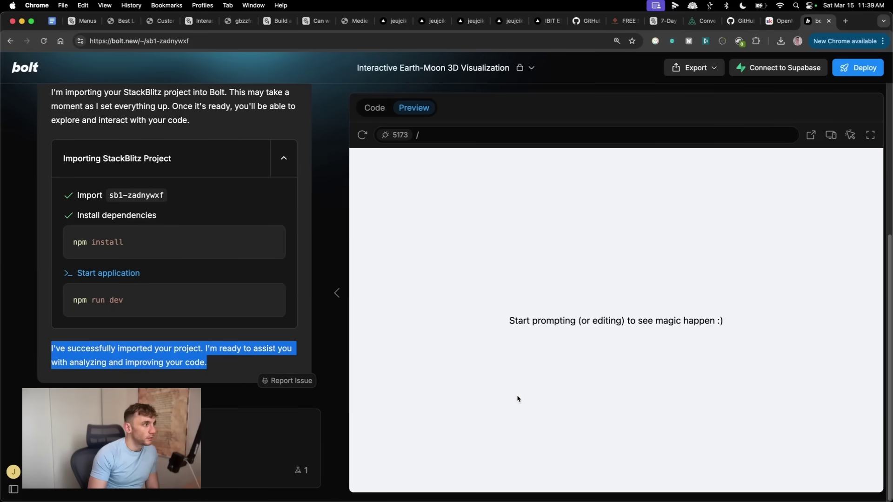
{"action": "scroll", "coordinate": [187, 233], "scroll_direction": "up", "scroll_amount": 5}
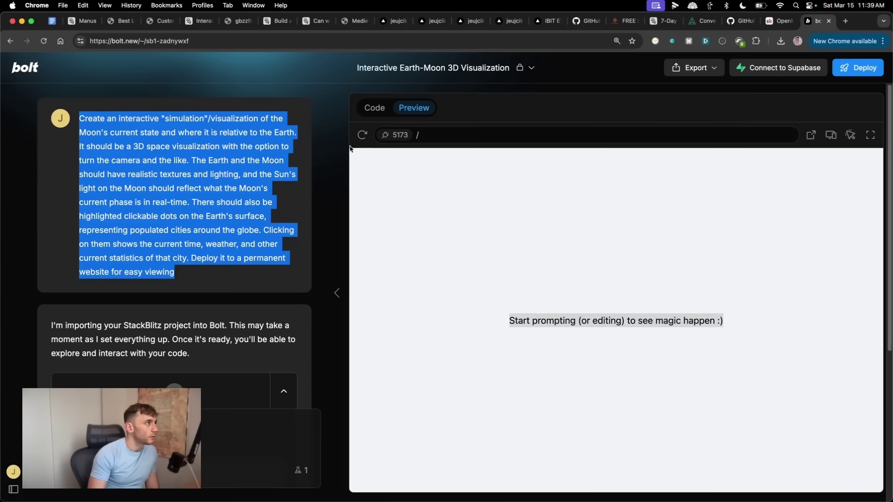
{"action": "mouse_move", "coordinate": [20, 61]}
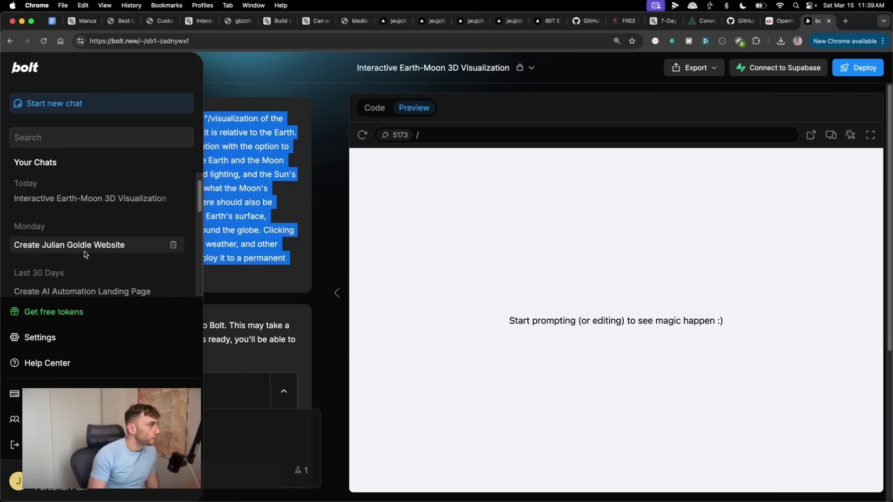
{"action": "left_click", "coordinate": [97, 245]}
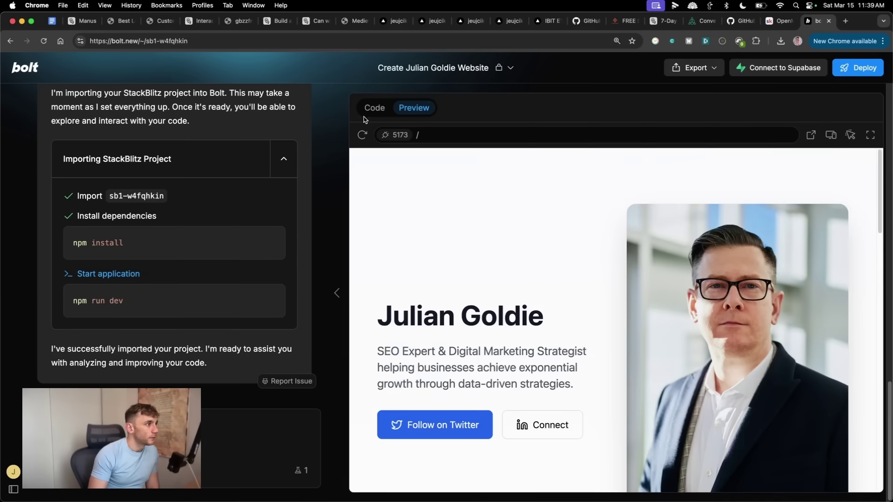
Scroll the website preview to Areas of Expertise and expand the preview full screen.
{"action": "scroll", "coordinate": [582, 326], "scroll_direction": "down", "scroll_amount": 5}
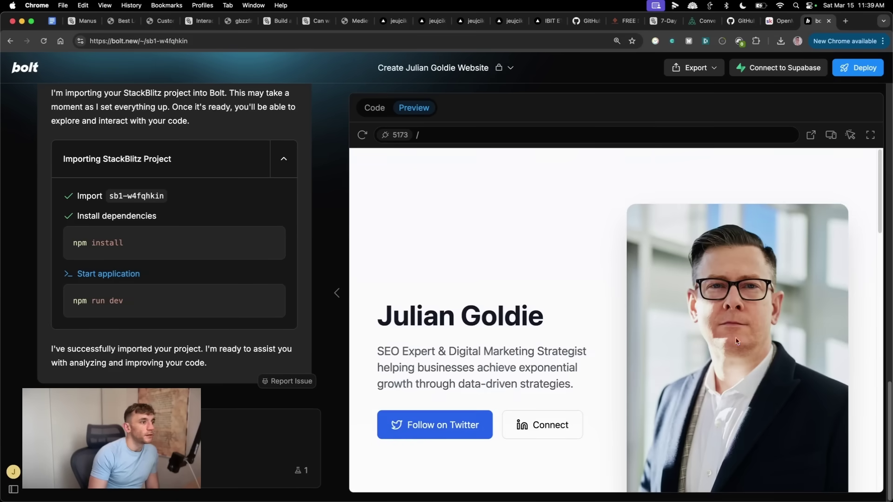
{"action": "scroll", "coordinate": [704, 358], "scroll_direction": "down", "scroll_amount": 6}
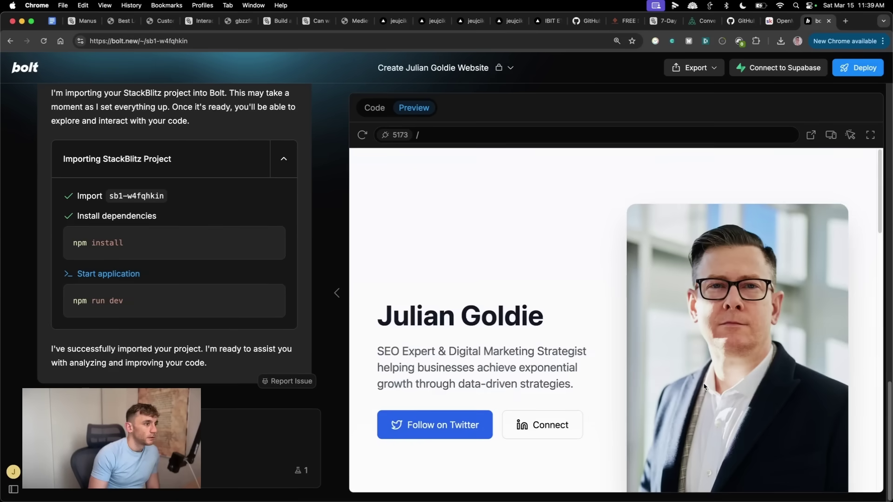
{"action": "scroll", "coordinate": [708, 385], "scroll_direction": "down", "scroll_amount": 4}
{"action": "scroll", "coordinate": [708, 385], "scroll_direction": "down", "scroll_amount": 5}
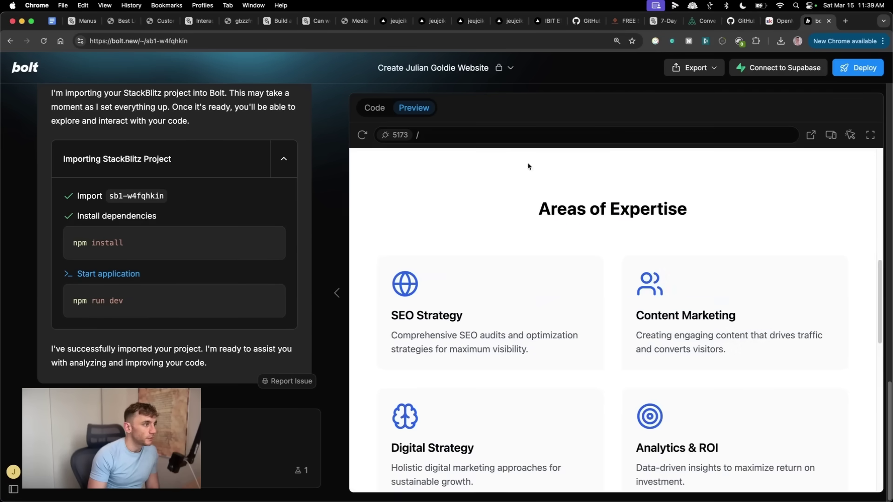
{"action": "left_click_drag", "start_coordinate": [528, 166], "coordinate": [618, 420]}
{"action": "scroll", "coordinate": [618, 421], "scroll_direction": "down", "scroll_amount": 5}
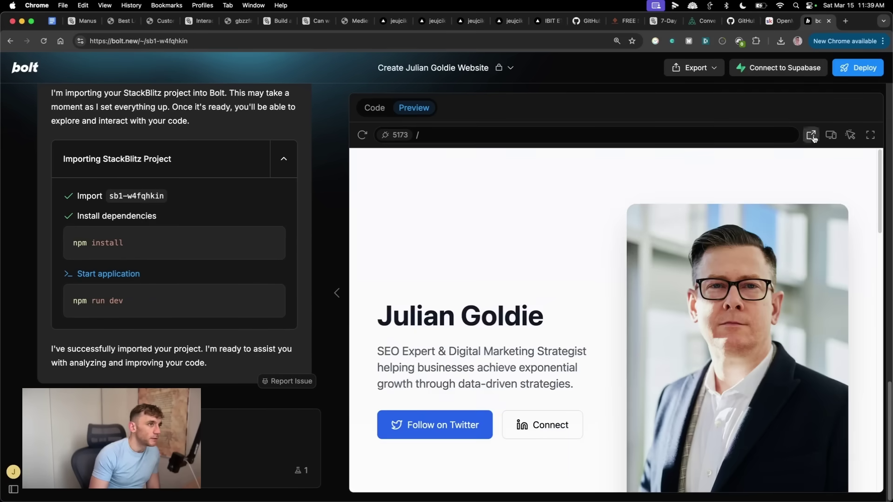
{"action": "left_click", "coordinate": [871, 134]}
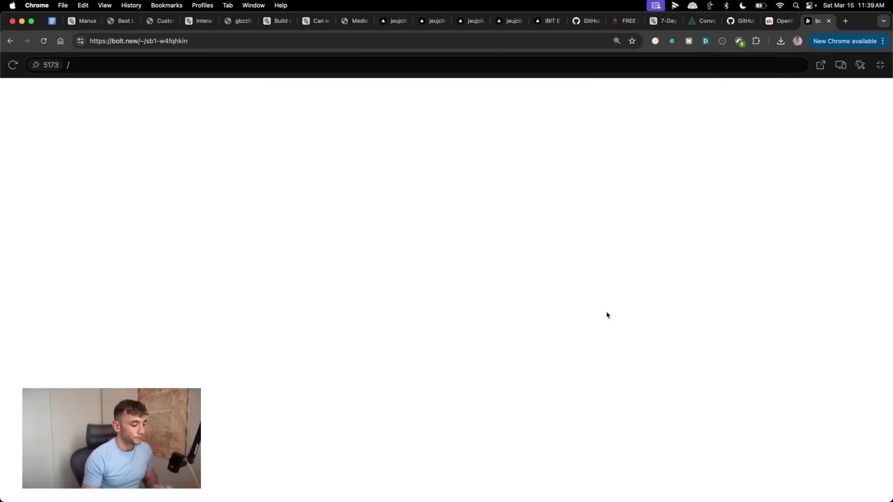
Load the AI Profit Boardroom Skool community page in a new tab.
{"action": "key", "text": "super+t"}
{"action": "type", "text": "manus"}
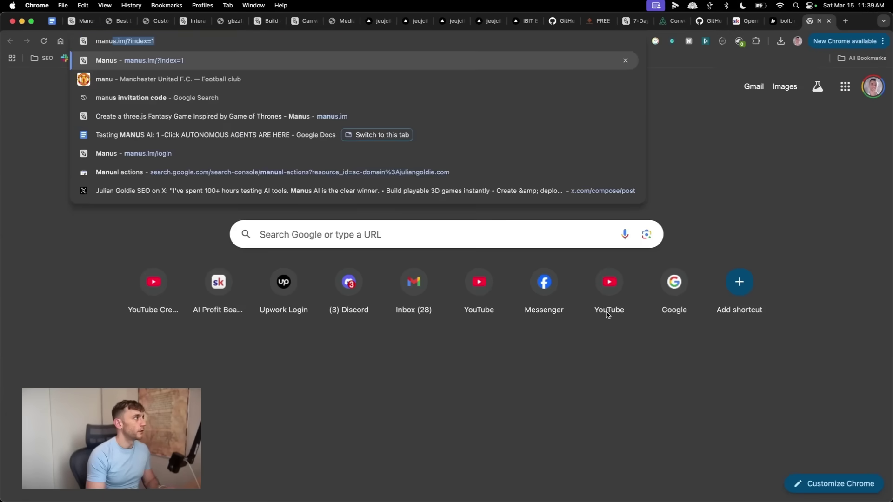
{"action": "key", "text": "BackSpace"}
{"action": "key", "text": "BackSpace"}
{"action": "key", "text": "BackSpace"}
{"action": "key", "text": "BackSpace"}
{"action": "key", "text": "BackSpace"}
{"action": "key", "text": "BackSpace"}
{"action": "type", "text": "ai"}
{"action": "key", "text": "Down"}
{"action": "key", "text": "Return"}
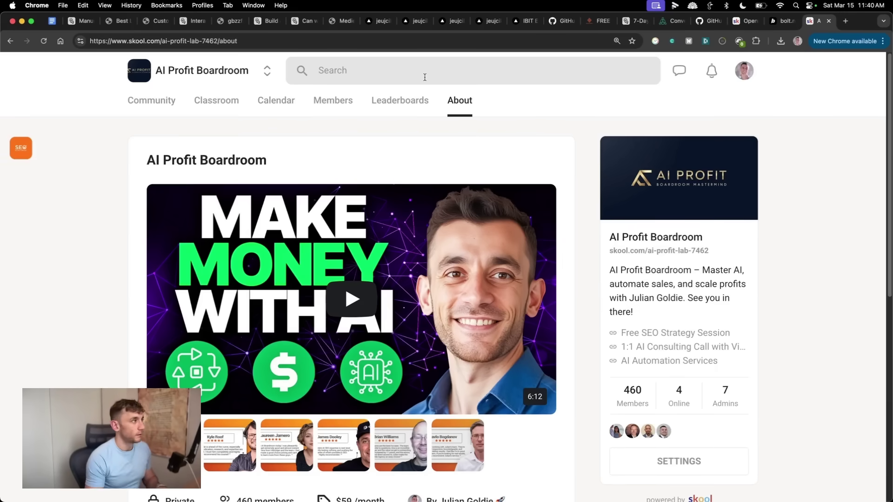
Open its Classroom, then the OpenManus lesson and the Manus-built SEO expert site.
{"action": "left_click", "coordinate": [216, 100]}
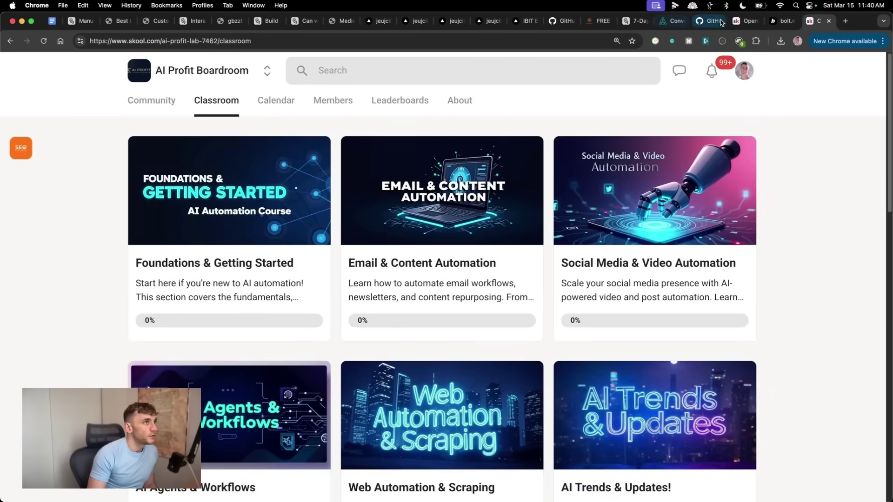
{"action": "left_click", "coordinate": [744, 21]}
{"action": "scroll", "coordinate": [218, 387], "scroll_direction": "down", "scroll_amount": 10}
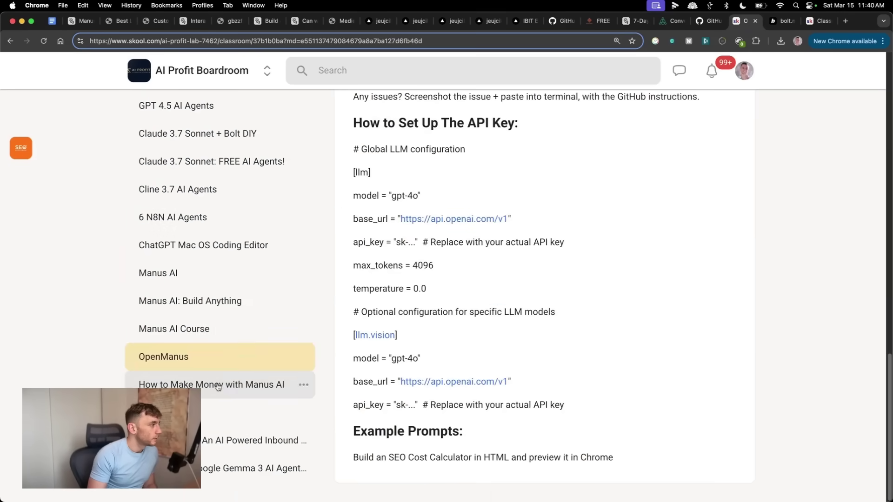
{"action": "left_click", "coordinate": [210, 311]}
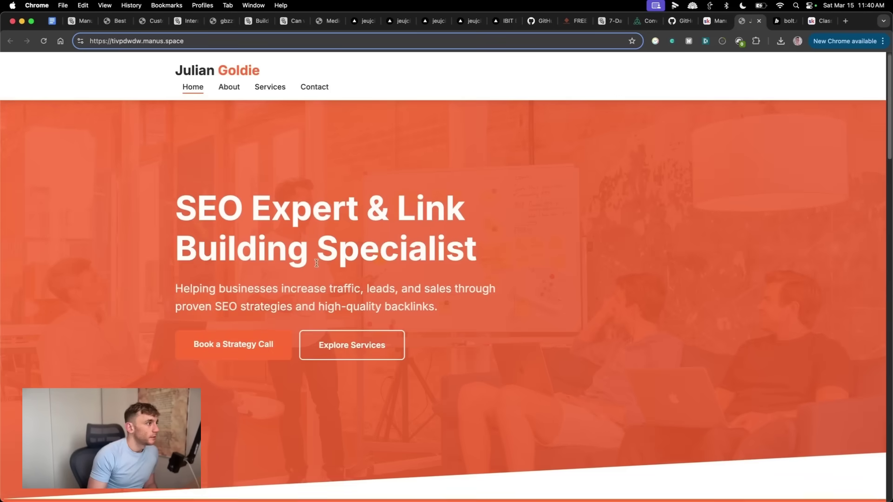
Scroll the Manus-built site, then view the Bolt.new version for comparison.
{"action": "scroll", "coordinate": [317, 263], "scroll_direction": "down", "scroll_amount": 15}
{"action": "scroll", "coordinate": [400, 360], "scroll_direction": "up", "scroll_amount": 6}
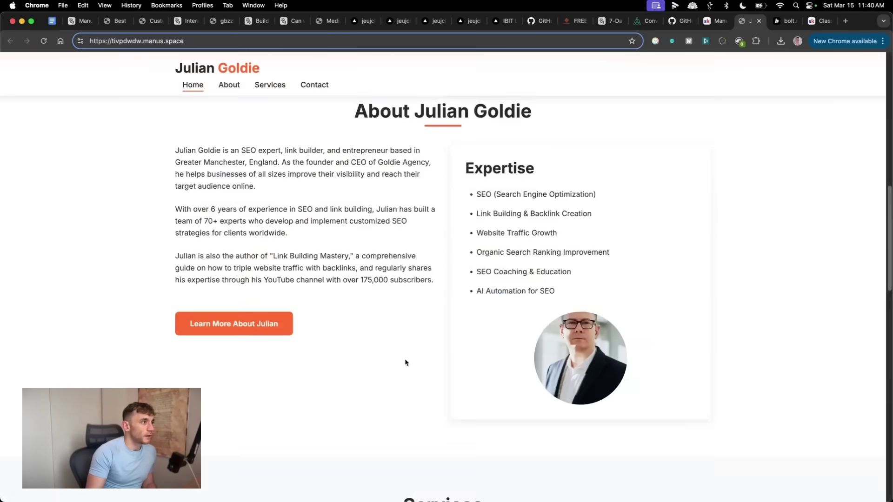
{"action": "scroll", "coordinate": [406, 363], "scroll_direction": "up", "scroll_amount": 10}
{"action": "left_click", "coordinate": [780, 20]}
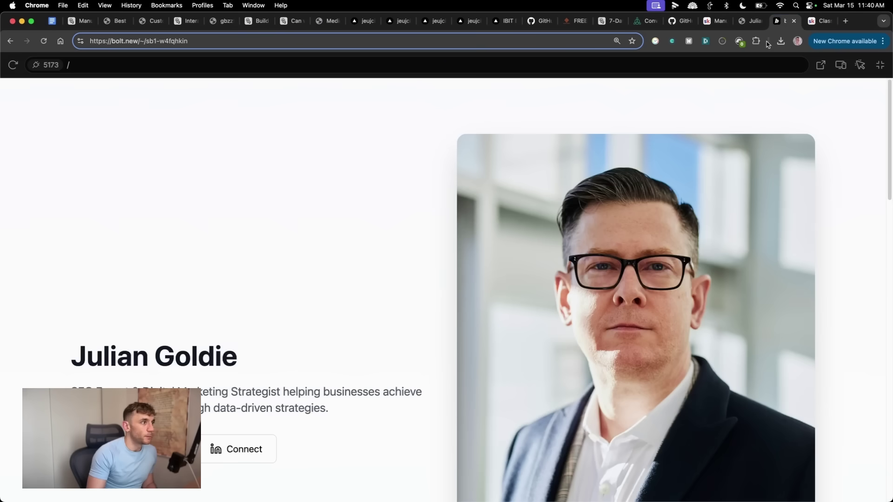
{"action": "scroll", "coordinate": [447, 253], "scroll_direction": "down", "scroll_amount": 15}
{"action": "scroll", "coordinate": [488, 390], "scroll_direction": "up", "scroll_amount": 15}
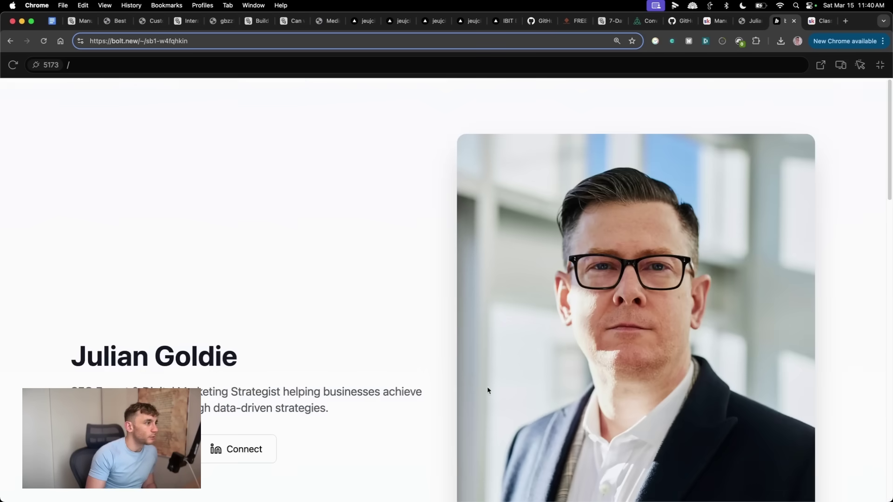
Return to the Manus-built site and review its hero heading and intro line.
{"action": "left_click", "coordinate": [749, 20]}
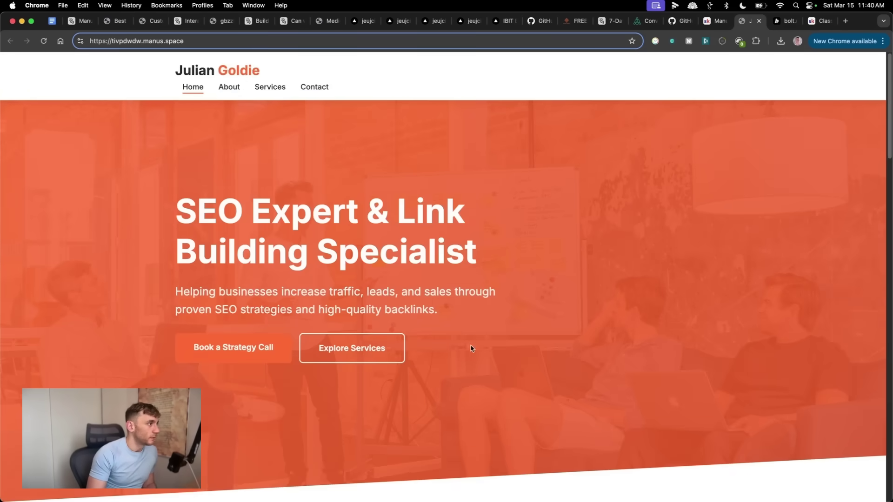
{"action": "scroll", "coordinate": [471, 348], "scroll_direction": "down", "scroll_amount": 15}
{"action": "scroll", "coordinate": [472, 249], "scroll_direction": "up", "scroll_amount": 10}
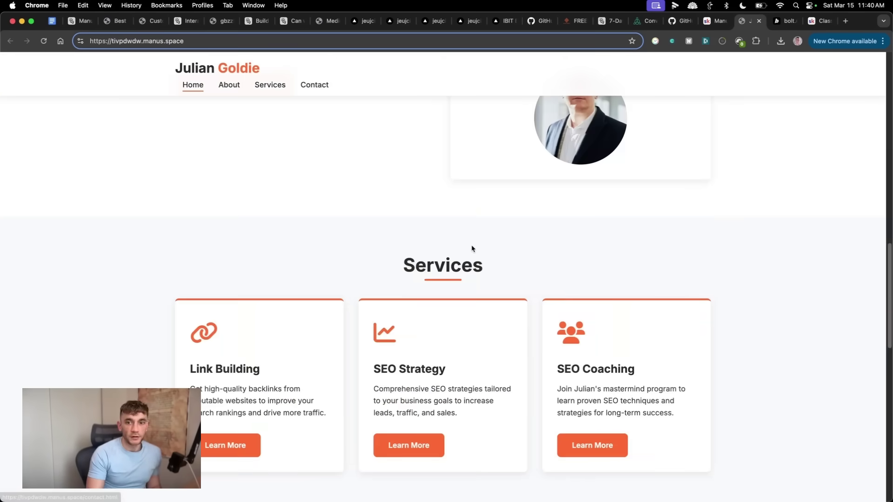
{"action": "scroll", "coordinate": [472, 249], "scroll_direction": "up", "scroll_amount": 10}
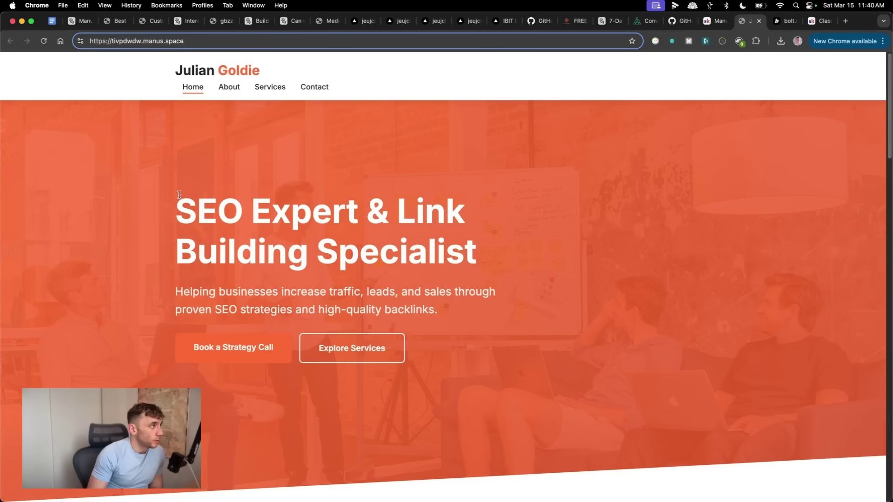
{"action": "left_click_drag", "start_coordinate": [179, 195], "coordinate": [554, 287]}
{"action": "left_click", "coordinate": [568, 255]}
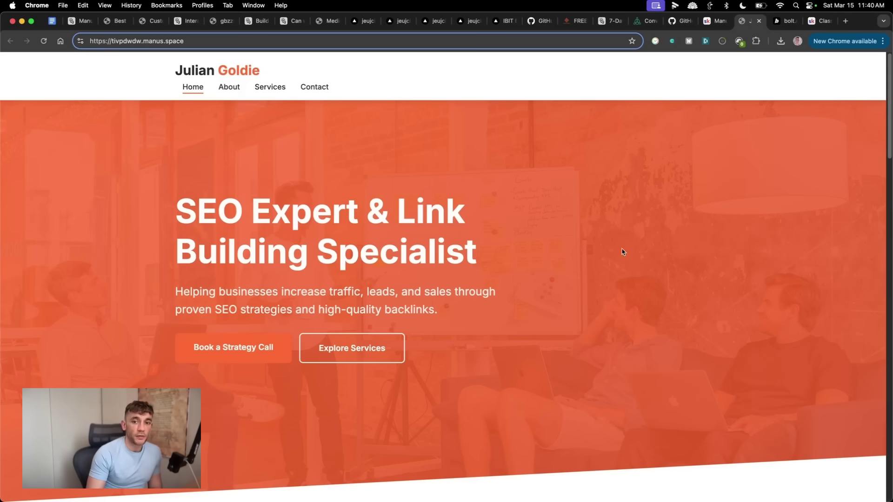
Return to the Manus AI SEO Content Writer task and scroll through its prompt.
{"action": "left_click", "coordinate": [78, 20]}
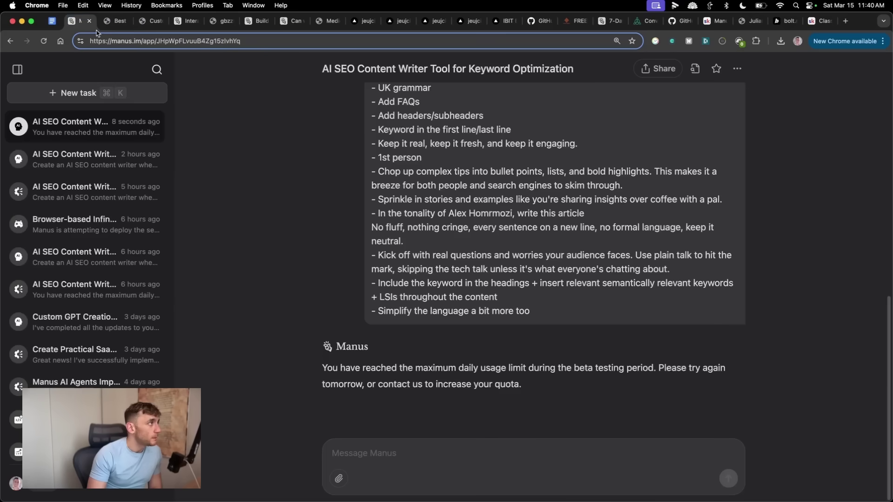
{"action": "scroll", "coordinate": [609, 375], "scroll_direction": "up", "scroll_amount": 15}
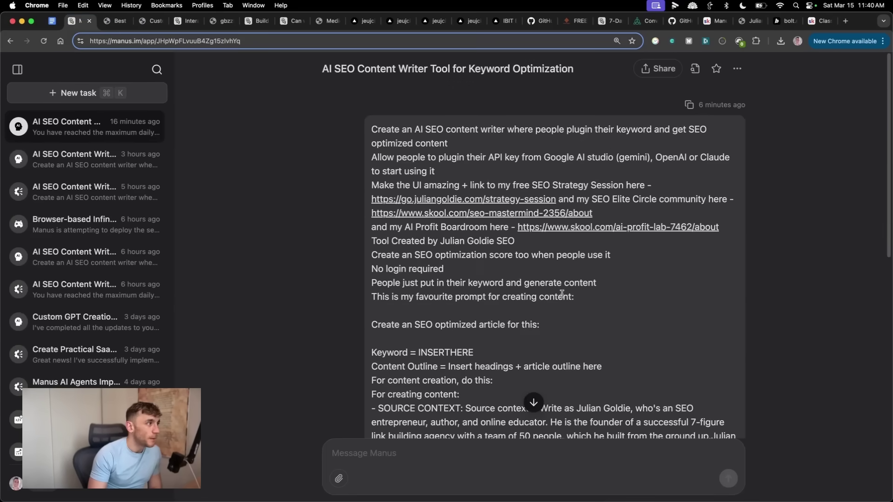
{"action": "scroll", "coordinate": [536, 283], "scroll_direction": "down", "scroll_amount": 10}
{"action": "scroll", "coordinate": [537, 279], "scroll_direction": "down", "scroll_amount": 3}
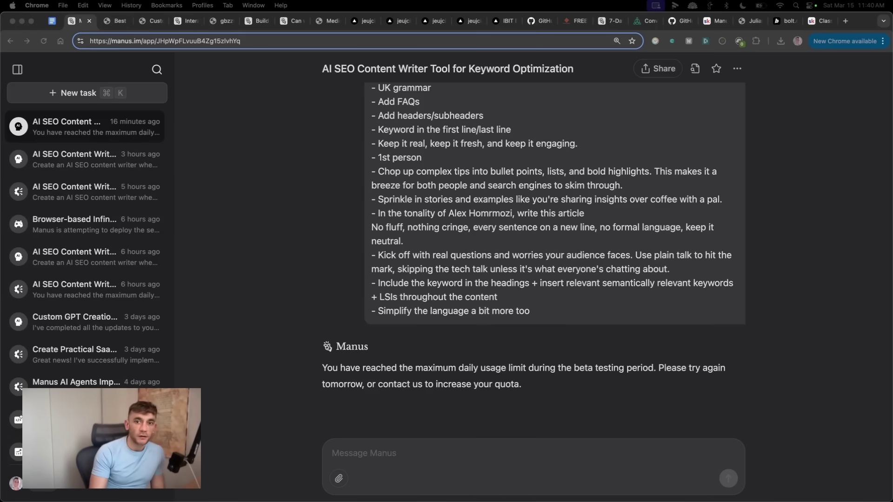
{"action": "left_click", "coordinate": [107, 61]}
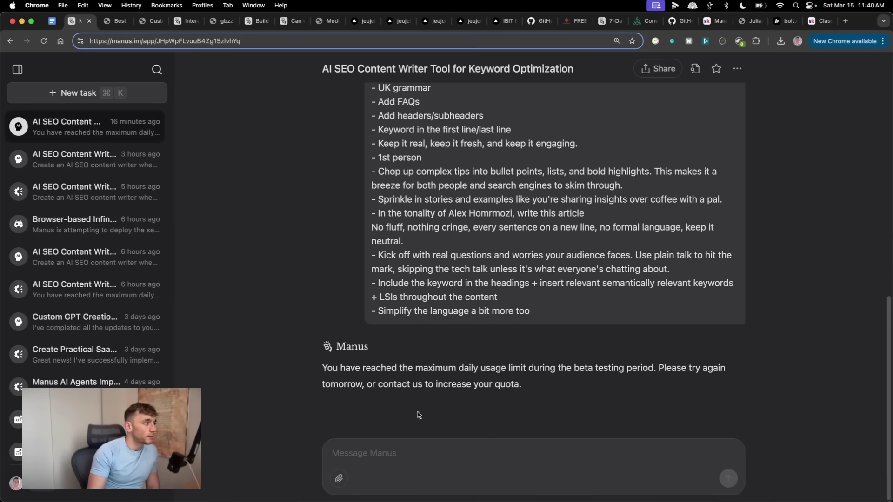
Zoom in to read Manus's daily usage-limit reply, then switch to the Proxy chat.
{"action": "left_click_drag", "start_coordinate": [740, 347], "coordinate": [564, 401]}
{"action": "left_click", "coordinate": [408, 349]}
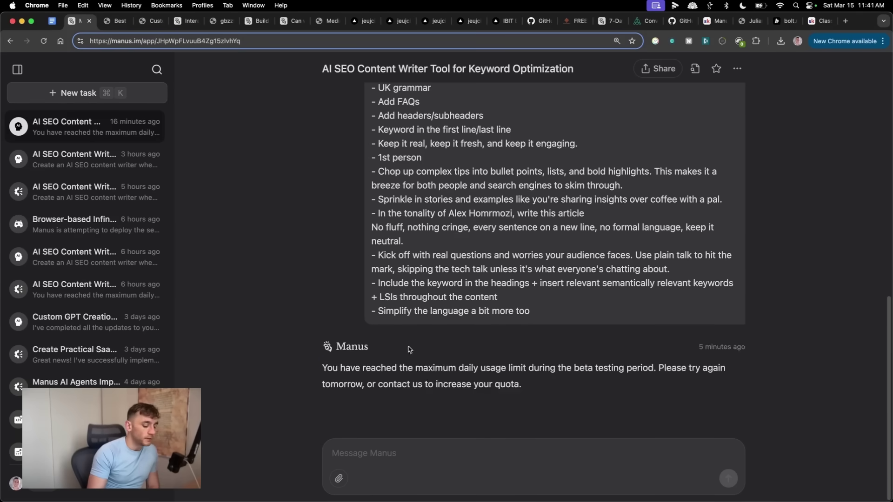
{"action": "key", "text": "super+equal"}
{"action": "key", "text": "super+equal"}
{"action": "key", "text": "super+equal"}
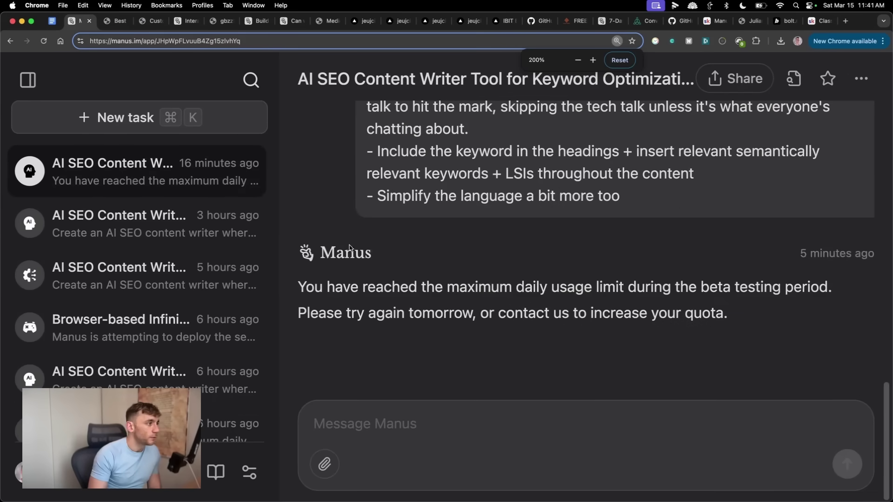
{"action": "left_click_drag", "start_coordinate": [319, 278], "coordinate": [743, 313]}
{"action": "left_click", "coordinate": [760, 314]}
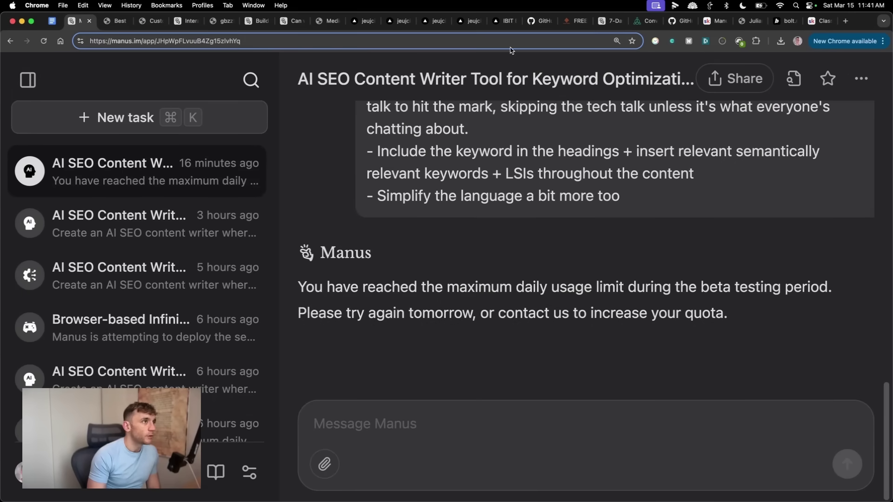
{"action": "left_click", "coordinate": [637, 22]}
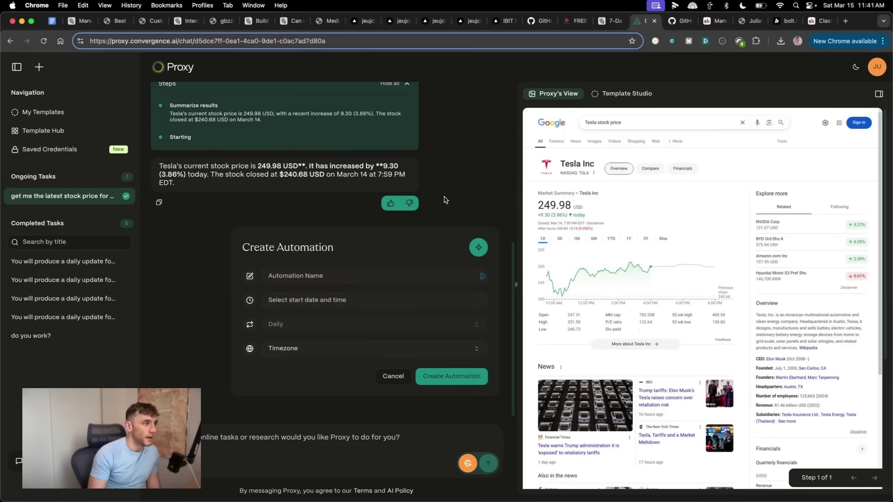
Close nine unneeded browser tabs from the tab strip.
{"action": "middle_click", "coordinate": [221, 25]}
{"action": "middle_click", "coordinate": [221, 26]}
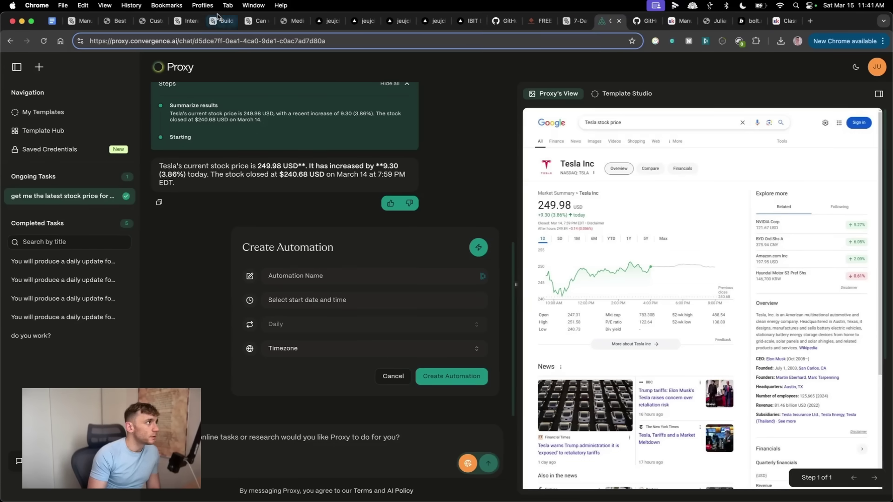
{"action": "middle_click", "coordinate": [221, 26]}
{"action": "middle_click", "coordinate": [220, 25]}
{"action": "middle_click", "coordinate": [221, 25]}
{"action": "middle_click", "coordinate": [220, 26]}
{"action": "middle_click", "coordinate": [220, 25]}
{"action": "middle_click", "coordinate": [221, 25]}
{"action": "middle_click", "coordinate": [221, 26]}
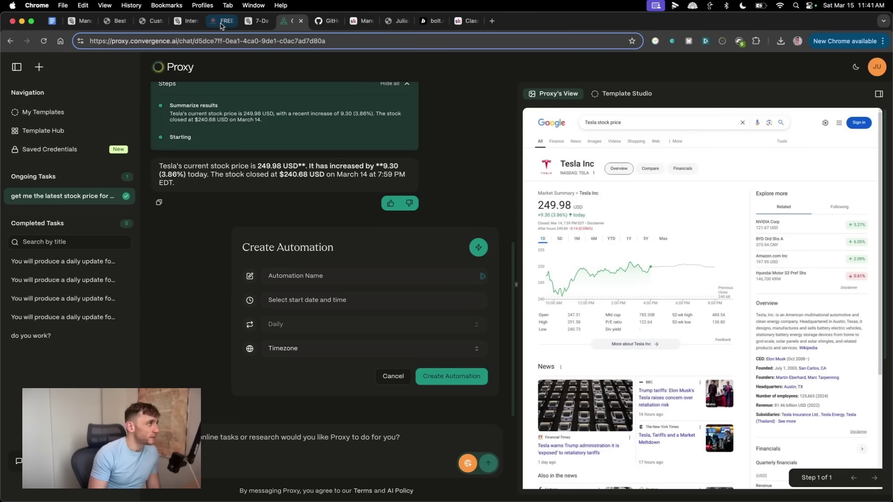
{"action": "middle_click", "coordinate": [220, 26]}
{"action": "middle_click", "coordinate": [221, 25]}
{"action": "middle_click", "coordinate": [220, 26]}
{"action": "middle_click", "coordinate": [257, 24]}
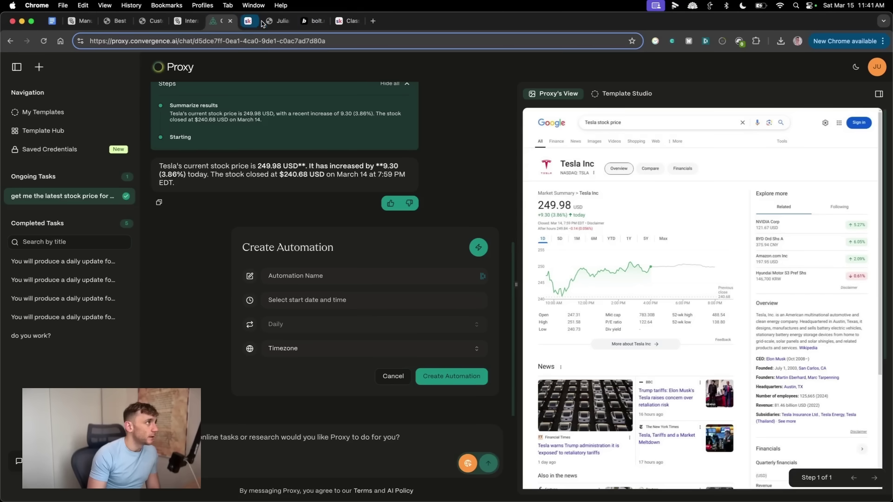
{"action": "middle_click", "coordinate": [261, 26]}
Close the Julian Goldie site and Bolt.new tabs, then bring up the Skool classroom.
{"action": "middle_click", "coordinate": [263, 25]}
{"action": "middle_click", "coordinate": [263, 25]}
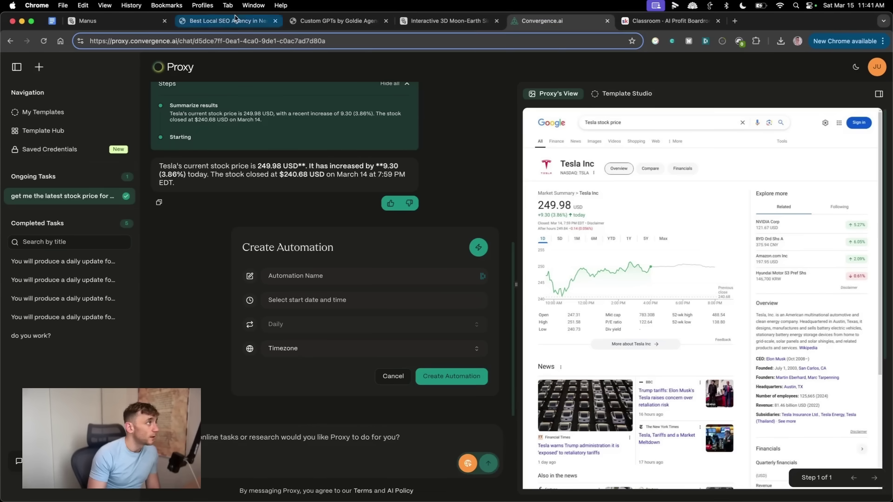
{"action": "left_click", "coordinate": [114, 22]}
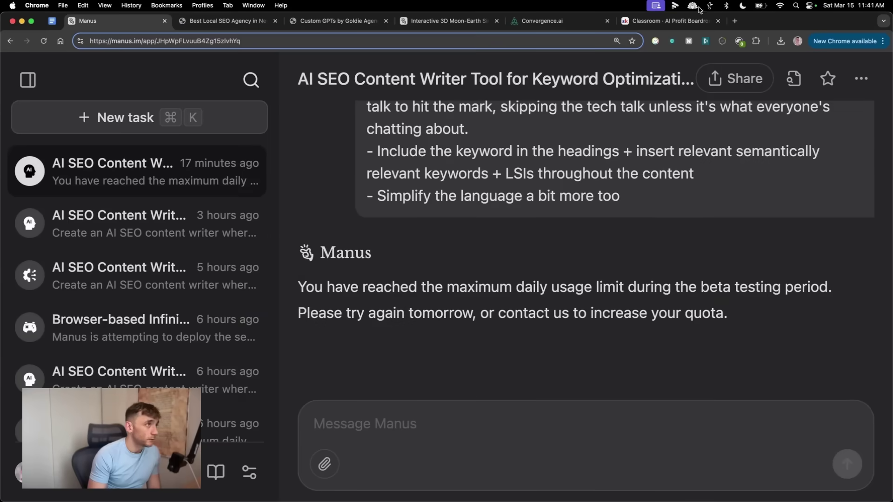
{"action": "left_click", "coordinate": [641, 22]}
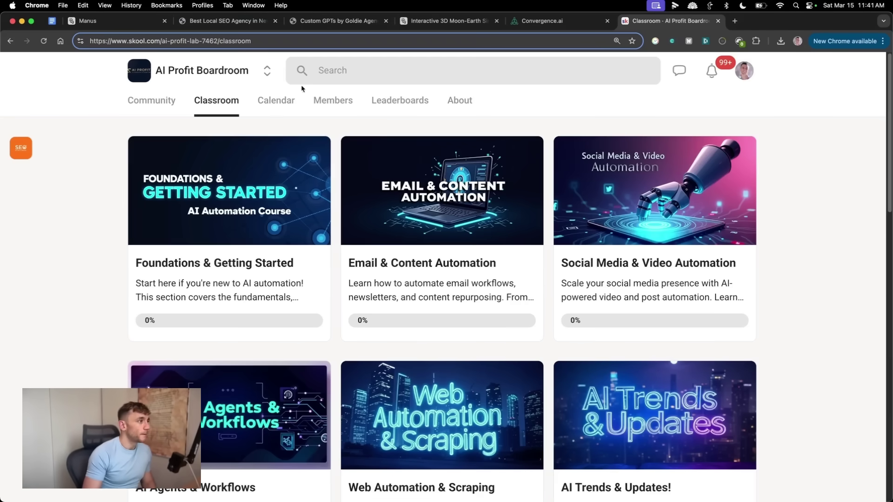
Scroll the Classroom courses and reset the page zoom to 100%.
{"action": "scroll", "coordinate": [751, 291], "scroll_direction": "down", "scroll_amount": 2}
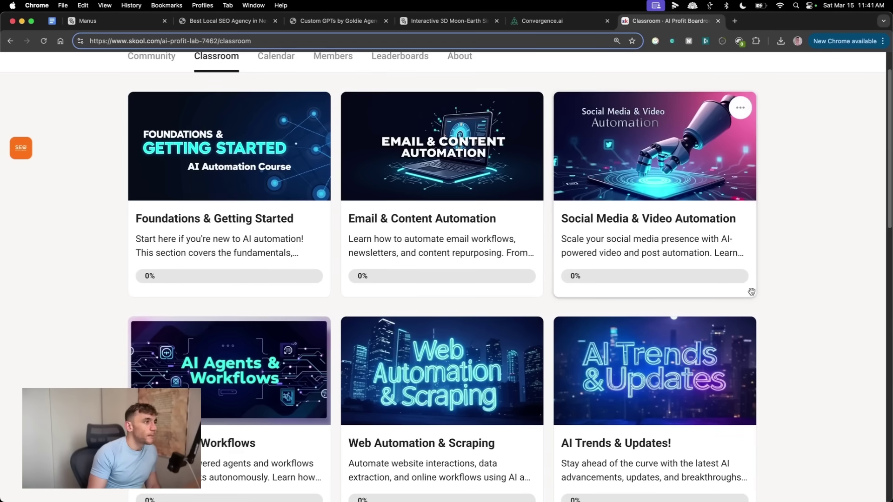
{"action": "key", "text": "super+minus"}
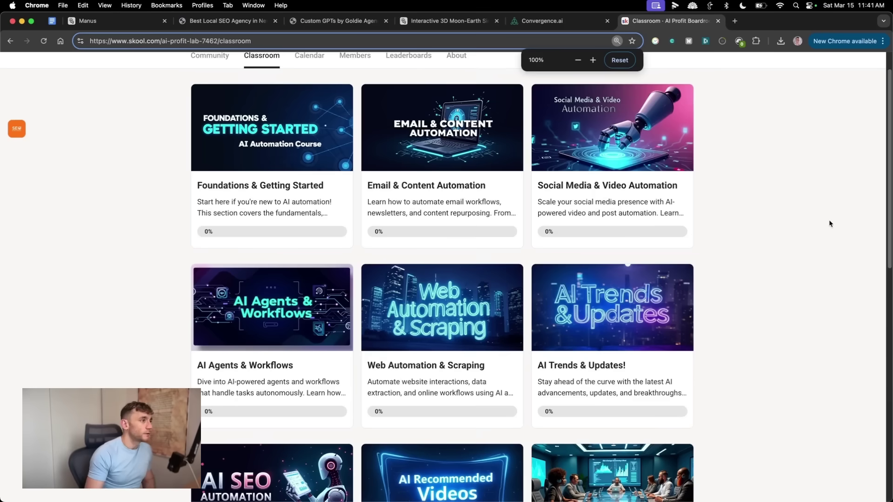
{"action": "scroll", "coordinate": [289, 363], "scroll_direction": "down", "scroll_amount": 5}
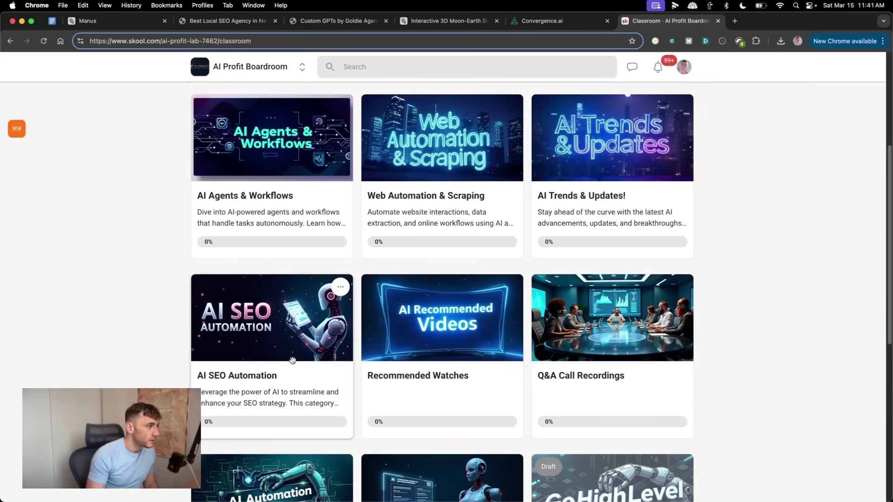
{"action": "scroll", "coordinate": [239, 293], "scroll_direction": "down", "scroll_amount": 4}
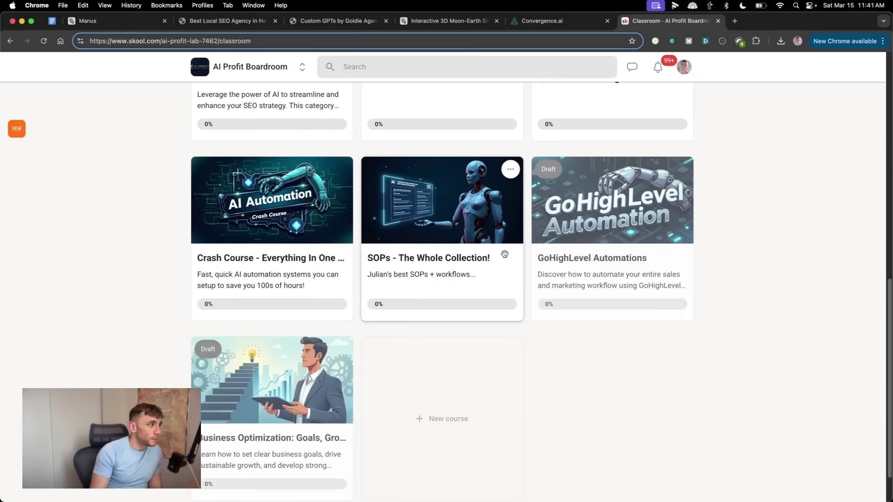
Open the SOPs - The Whole Collection! course and its GPT 4.5 AI Agents lesson.
{"action": "left_click", "coordinate": [504, 254]}
{"action": "scroll", "coordinate": [428, 256], "scroll_direction": "down", "scroll_amount": 15}
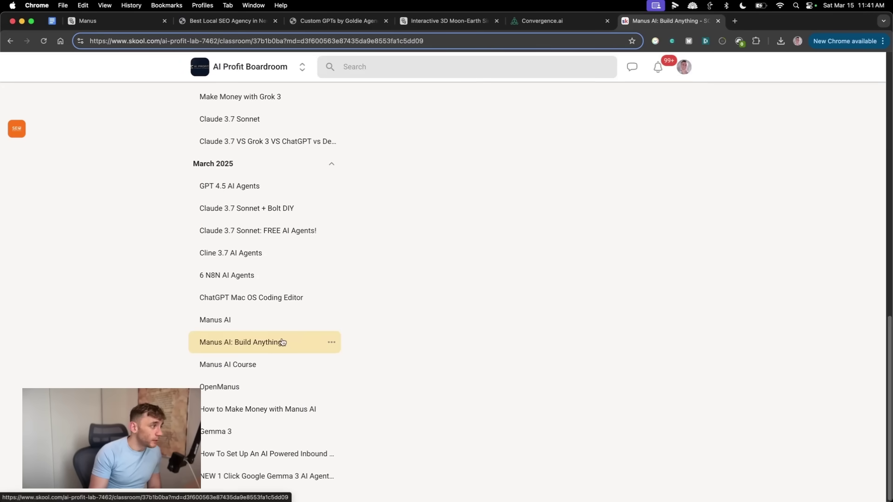
{"action": "scroll", "coordinate": [247, 351], "scroll_direction": "up", "scroll_amount": 3}
{"action": "left_click", "coordinate": [307, 336]}
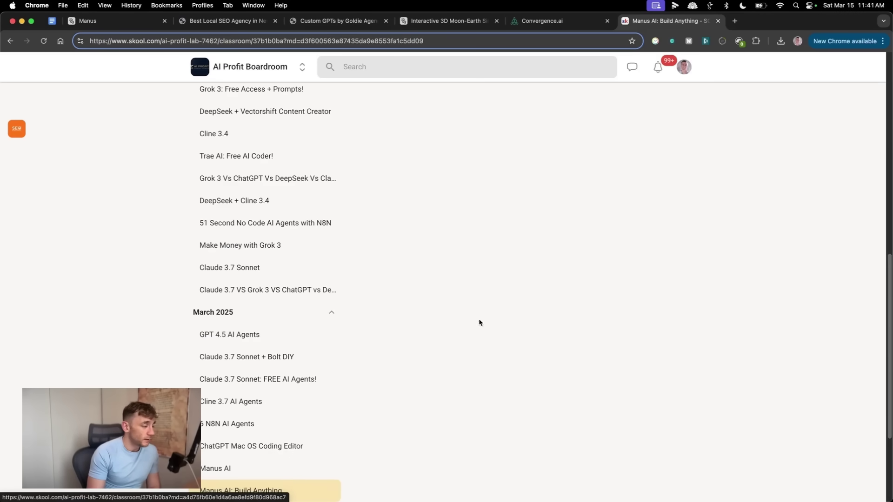
{"action": "scroll", "coordinate": [442, 316], "scroll_direction": "down", "scroll_amount": 10}
{"action": "scroll", "coordinate": [416, 312], "scroll_direction": "down", "scroll_amount": 10}
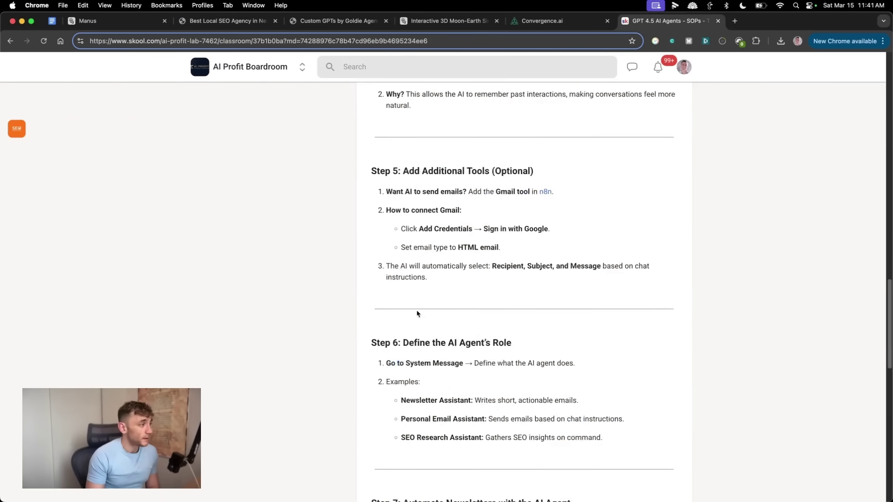
{"action": "scroll", "coordinate": [417, 313], "scroll_direction": "up", "scroll_amount": 20}
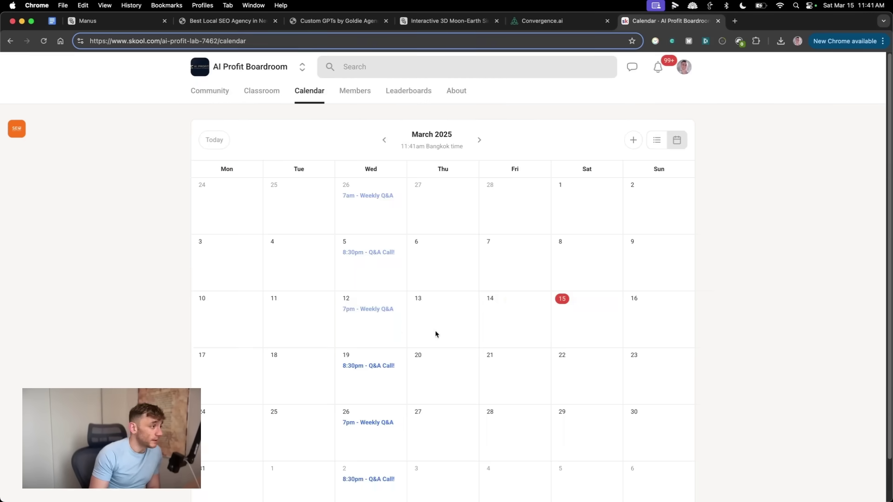
Scroll through the AI Profit Boardroom community feed.
{"action": "scroll", "coordinate": [396, 329], "scroll_direction": "down", "scroll_amount": 2}
{"action": "scroll", "coordinate": [366, 364], "scroll_direction": "up", "scroll_amount": 2}
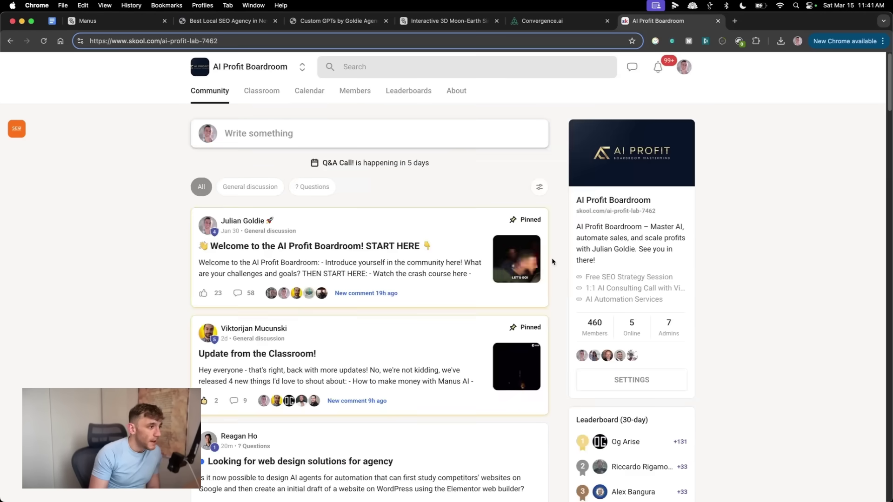
{"action": "scroll", "coordinate": [552, 259], "scroll_direction": "down", "scroll_amount": 10}
{"action": "scroll", "coordinate": [566, 338], "scroll_direction": "up", "scroll_amount": 1}
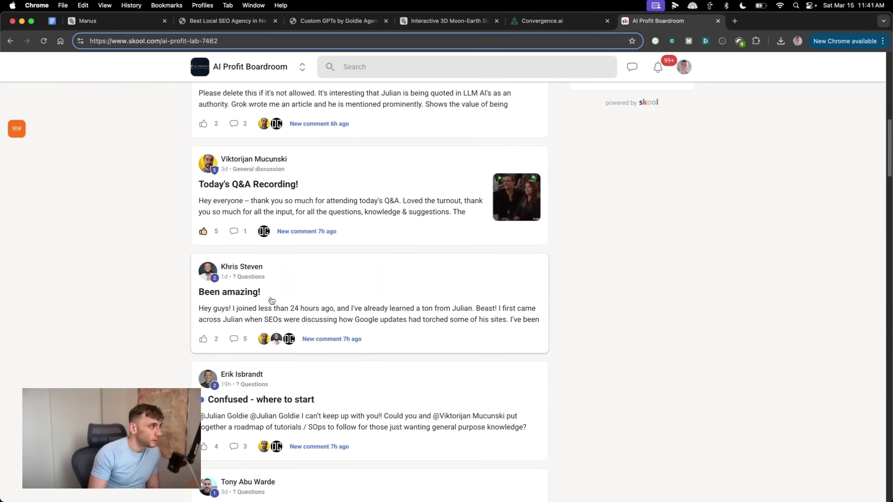
{"action": "scroll", "coordinate": [409, 352], "scroll_direction": "down", "scroll_amount": 8}
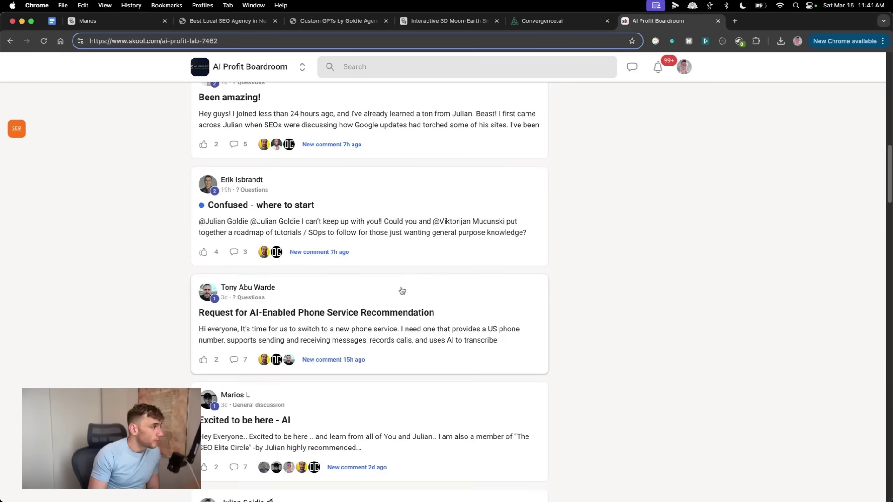
{"action": "scroll", "coordinate": [406, 287], "scroll_direction": "up", "scroll_amount": 15}
{"action": "scroll", "coordinate": [24, 241], "scroll_direction": "down", "scroll_amount": 15}
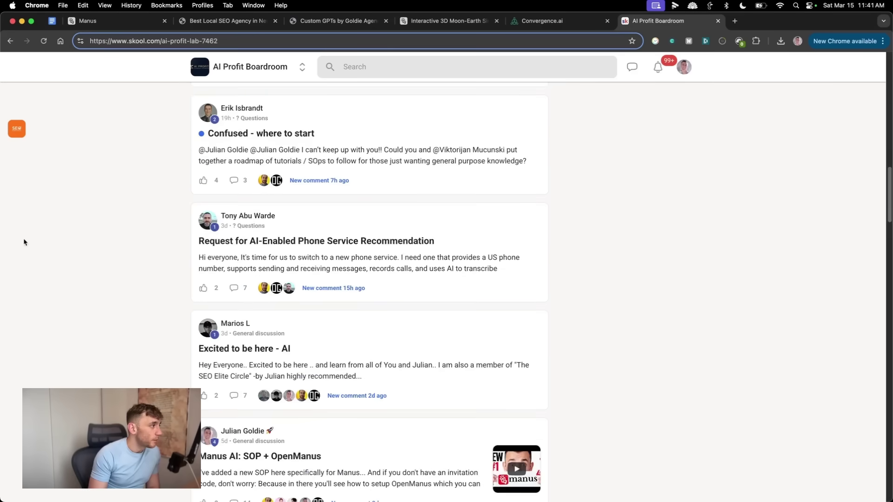
{"action": "scroll", "coordinate": [185, 265], "scroll_direction": "down", "scroll_amount": 10}
{"action": "scroll", "coordinate": [194, 285], "scroll_direction": "down", "scroll_amount": 10}
{"action": "scroll", "coordinate": [348, 302], "scroll_direction": "up", "scroll_amount": 20}
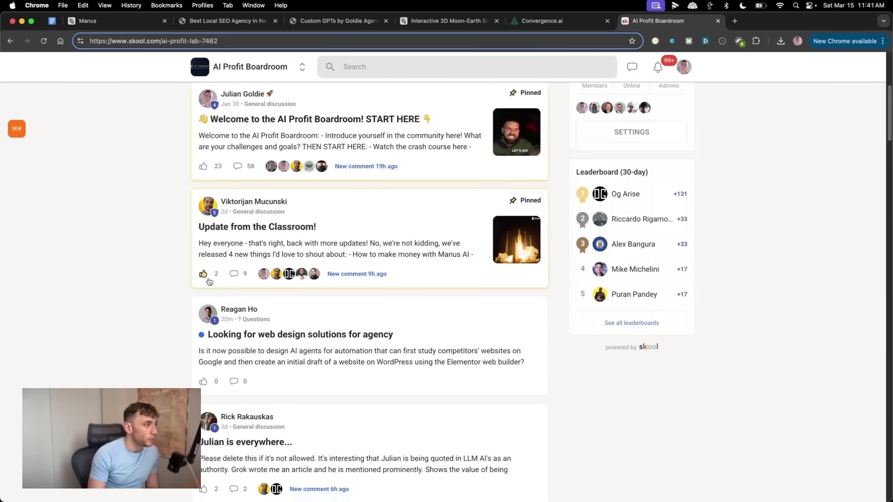
{"action": "scroll", "coordinate": [506, 323], "scroll_direction": "down", "scroll_amount": 15}
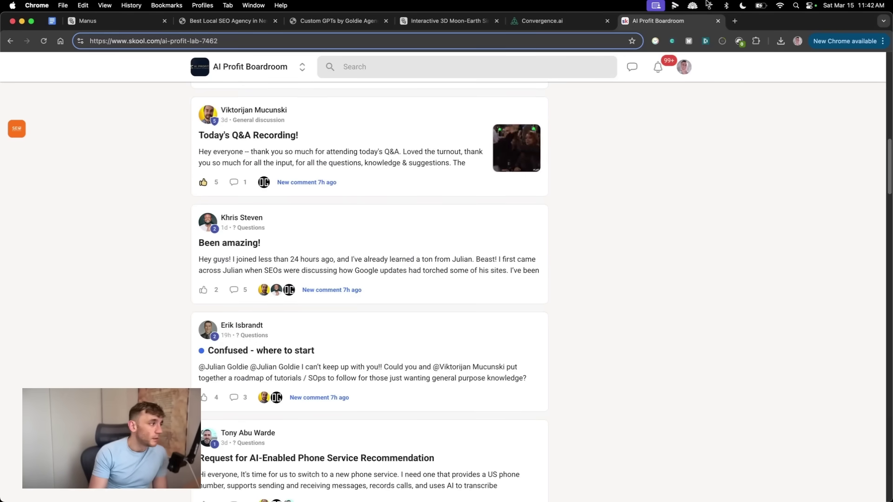
{"action": "scroll", "coordinate": [609, 326], "scroll_direction": "up", "scroll_amount": 15}
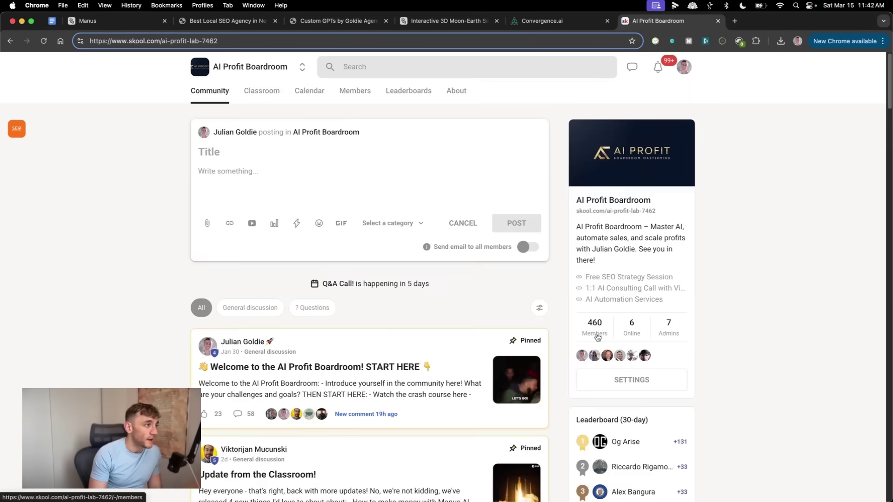
{"action": "scroll", "coordinate": [597, 337], "scroll_direction": "down", "scroll_amount": 5}
{"action": "scroll", "coordinate": [446, 422], "scroll_direction": "down", "scroll_amount": 3}
{"action": "scroll", "coordinate": [278, 120], "scroll_direction": "up", "scroll_amount": 8}
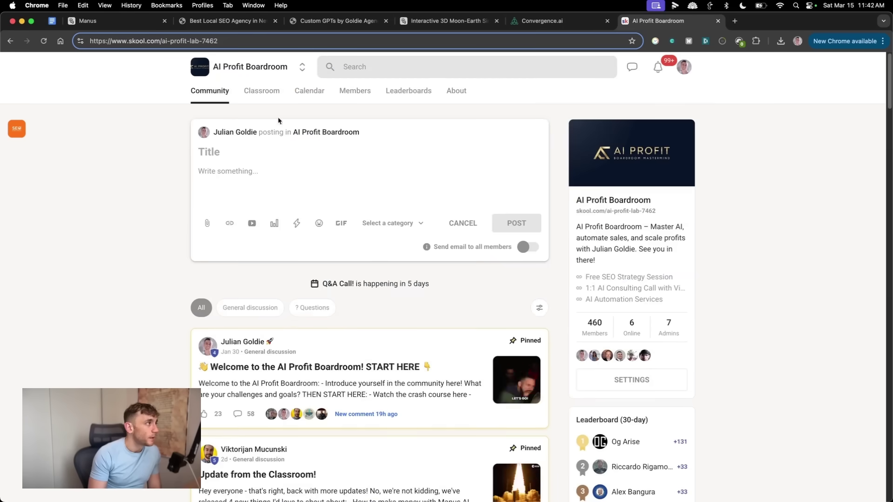
Open the Classroom, check Q&A Call Recordings, then return to the course grid.
{"action": "left_click", "coordinate": [262, 92]}
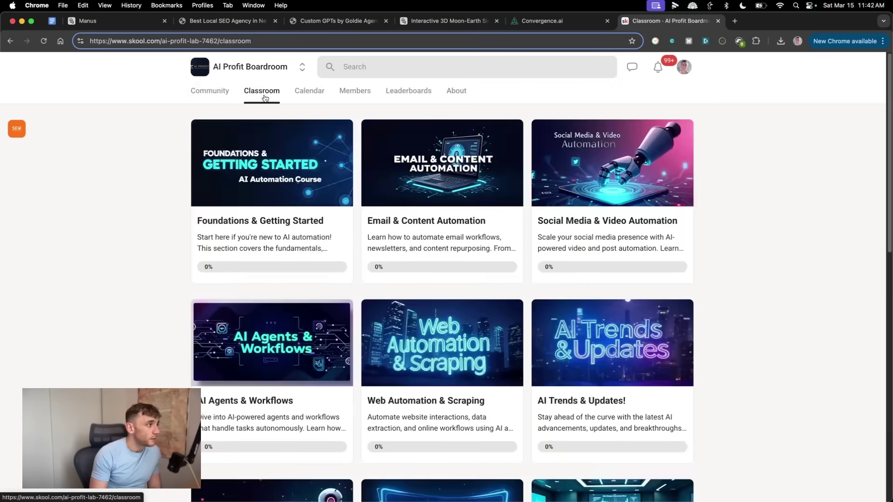
{"action": "scroll", "coordinate": [817, 398], "scroll_direction": "down", "scroll_amount": 10}
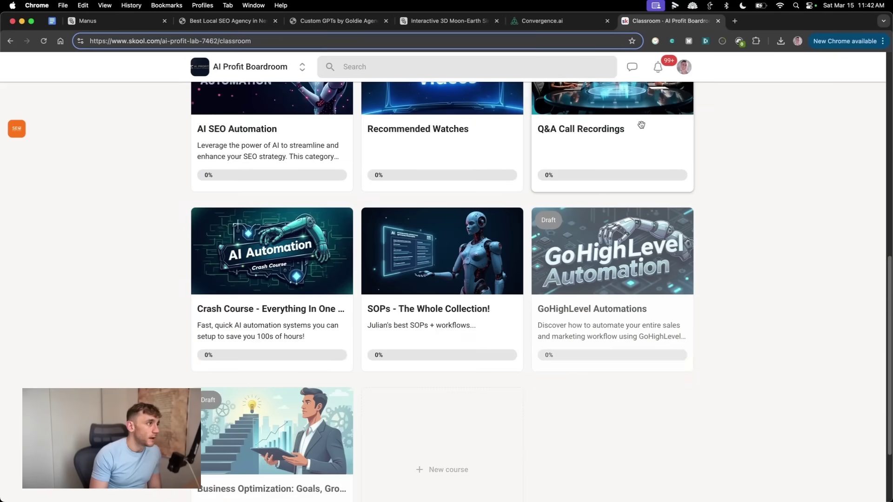
{"action": "left_click", "coordinate": [607, 125]}
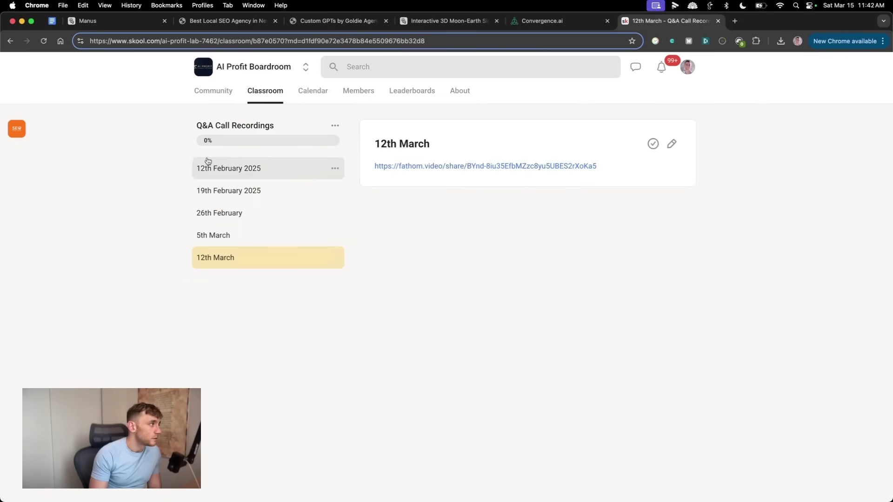
{"action": "left_click", "coordinate": [266, 92]}
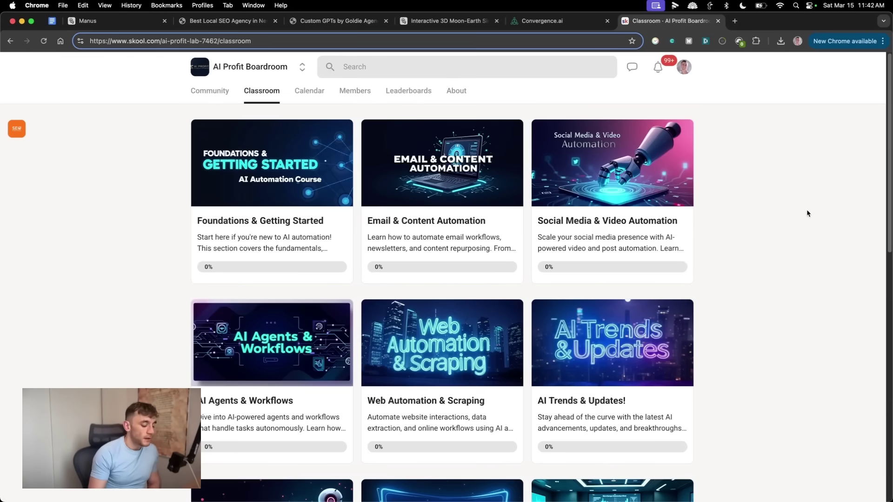
Open go.juliangoldie.com/strategy-session in a new tab after closing a wrongly loaded page.
{"action": "key", "text": "super+t"}
{"action": "type", "text": "go.juliangoldie.com/register"}
{"action": "key", "text": "Return"}
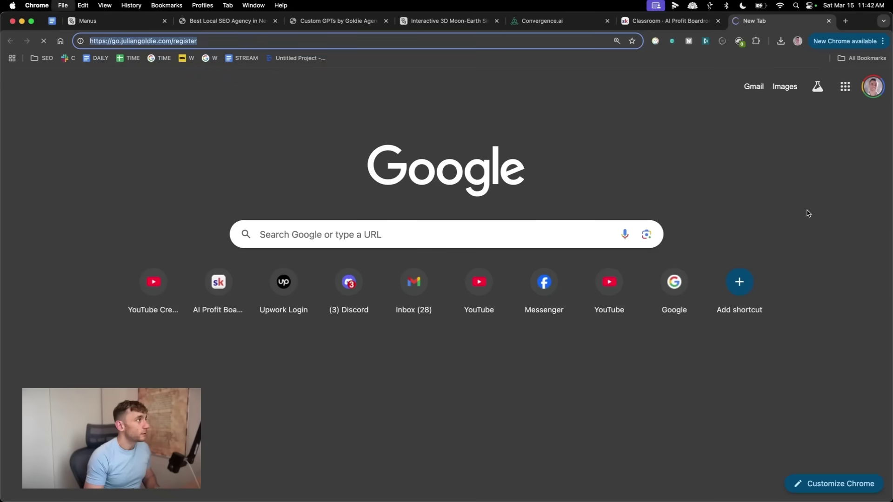
{"action": "type", "text": "s"}
{"action": "key", "text": "Return"}
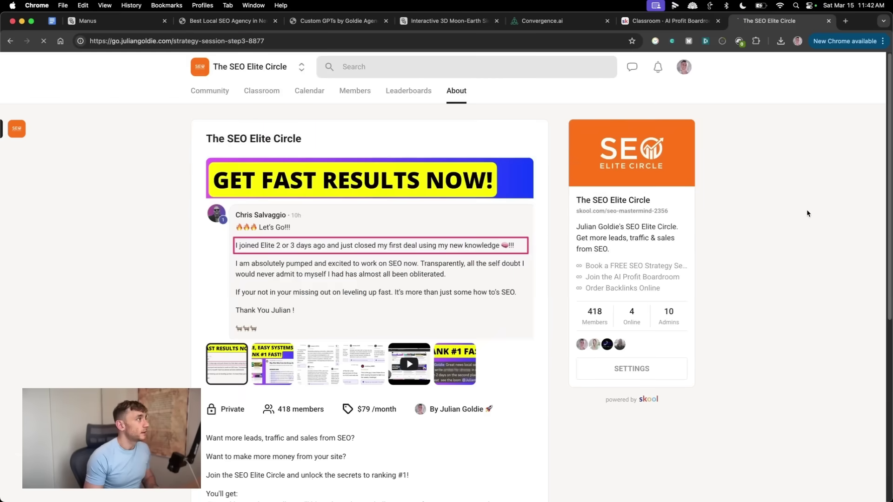
{"action": "key", "text": "super+w"}
{"action": "key", "text": "super+t"}
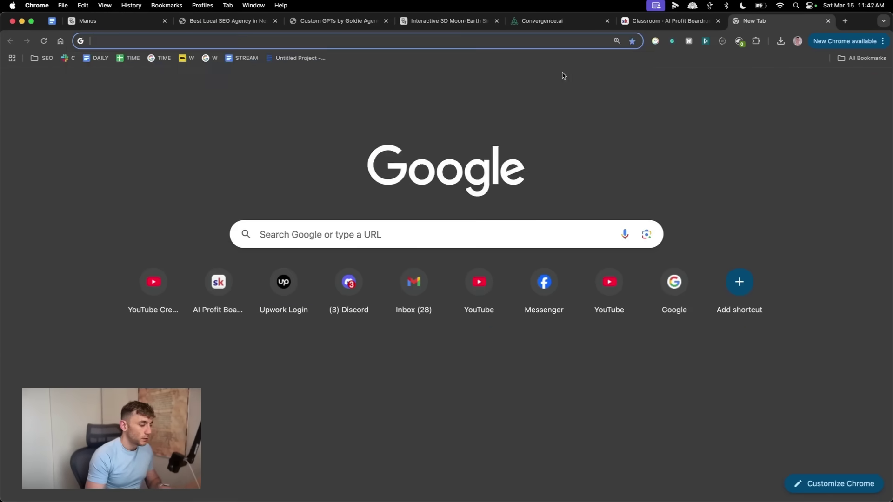
{"action": "type", "text": "go"}
{"action": "type", "text": "s"}
{"action": "key", "text": "Return"}
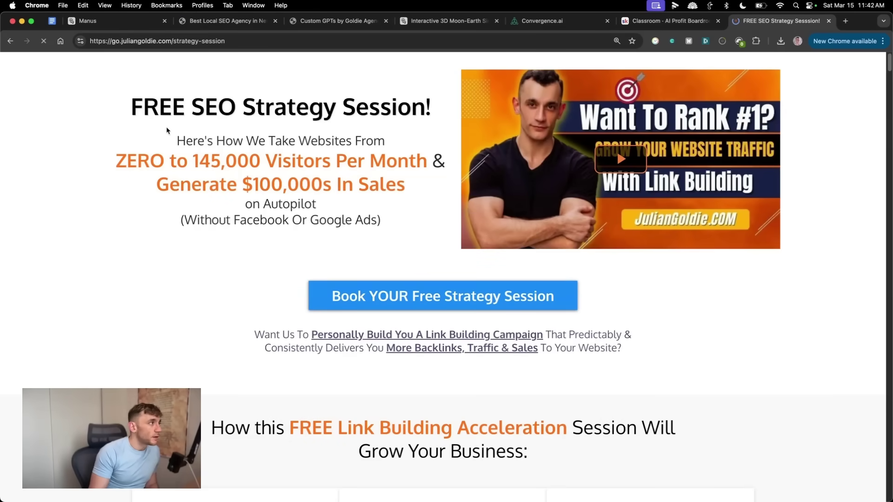
Read the visitors and sales headline at the top of the strategy session page.
{"action": "left_click_drag", "start_coordinate": [177, 142], "coordinate": [412, 184]}
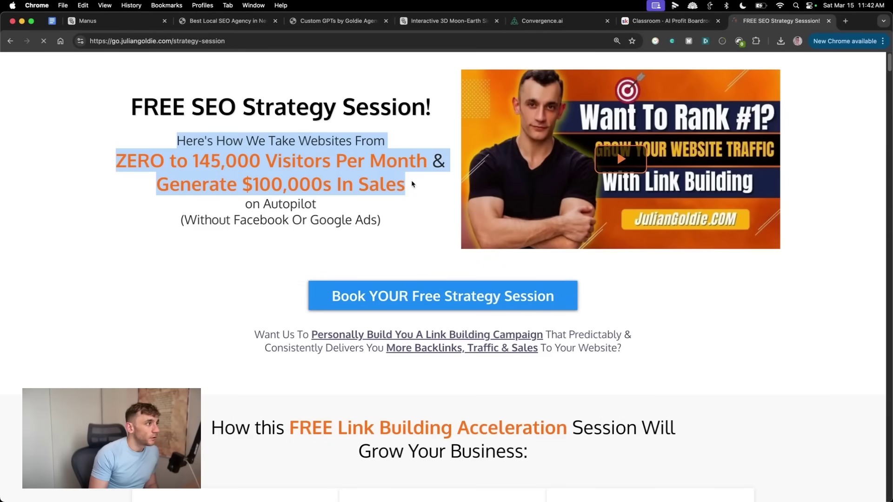
{"action": "left_click", "coordinate": [414, 184]}
{"action": "scroll", "coordinate": [437, 231], "scroll_direction": "down", "scroll_amount": 10}
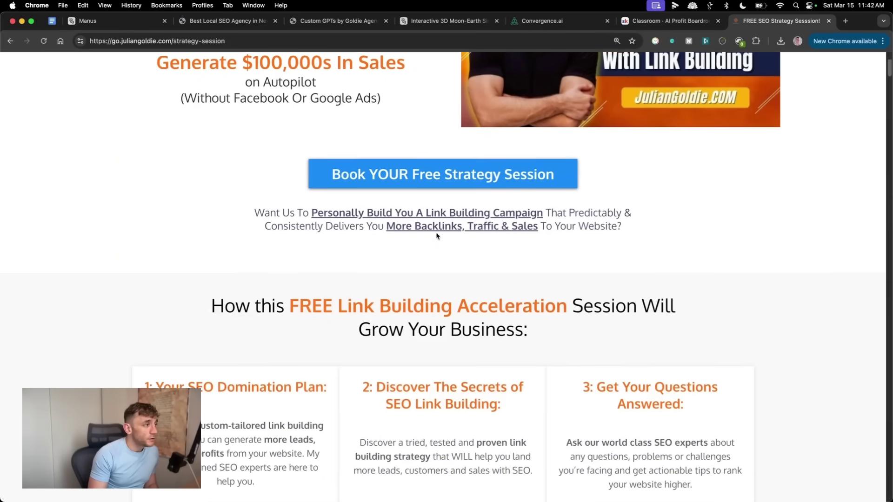
{"action": "scroll", "coordinate": [418, 232], "scroll_direction": "up", "scroll_amount": 4}
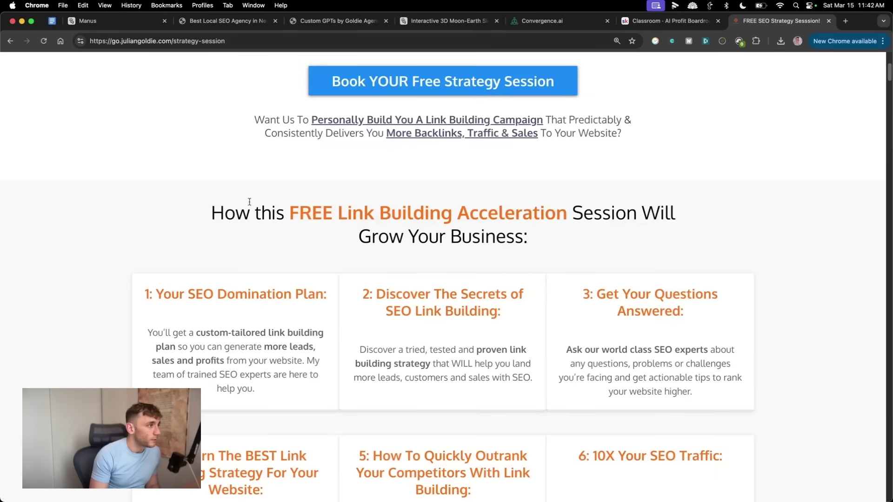
{"action": "scroll", "coordinate": [307, 208], "scroll_direction": "down", "scroll_amount": 2}
{"action": "scroll", "coordinate": [321, 224], "scroll_direction": "down", "scroll_amount": 2}
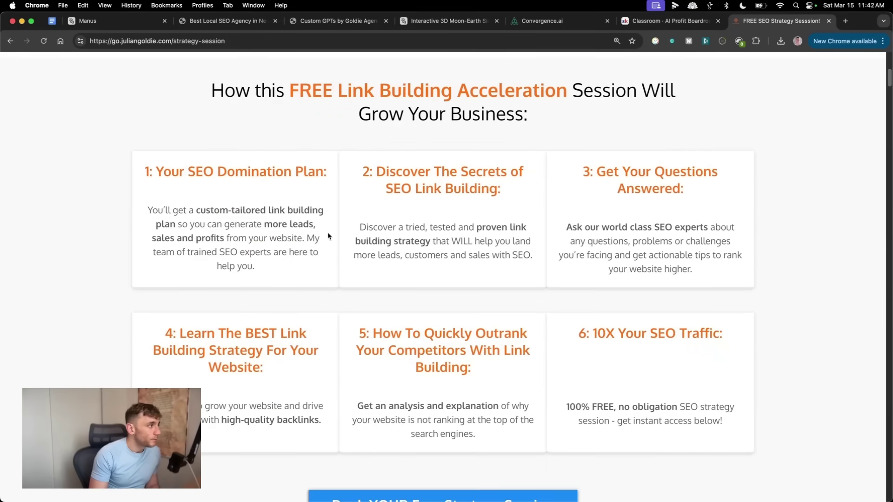
Read the benefit cards and testimonials, then switch back to the Skool classroom.
{"action": "left_click_drag", "start_coordinate": [134, 201], "coordinate": [280, 256]}
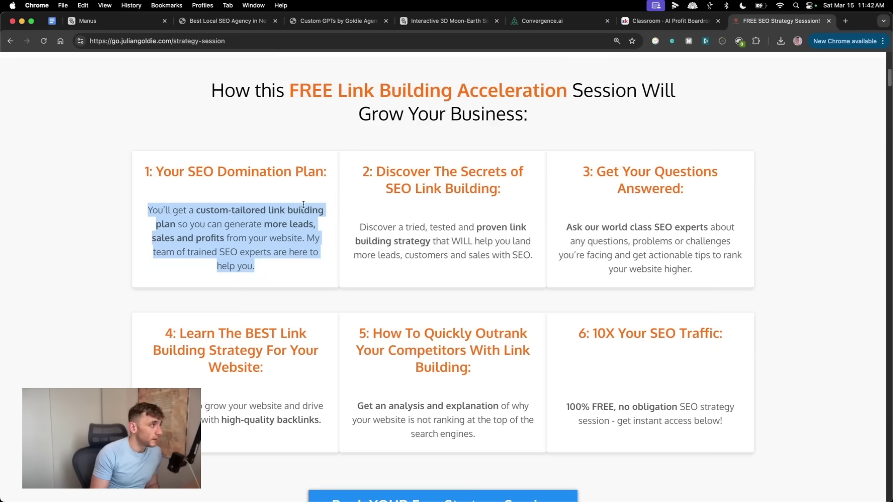
{"action": "left_click_drag", "start_coordinate": [355, 155], "coordinate": [544, 194]}
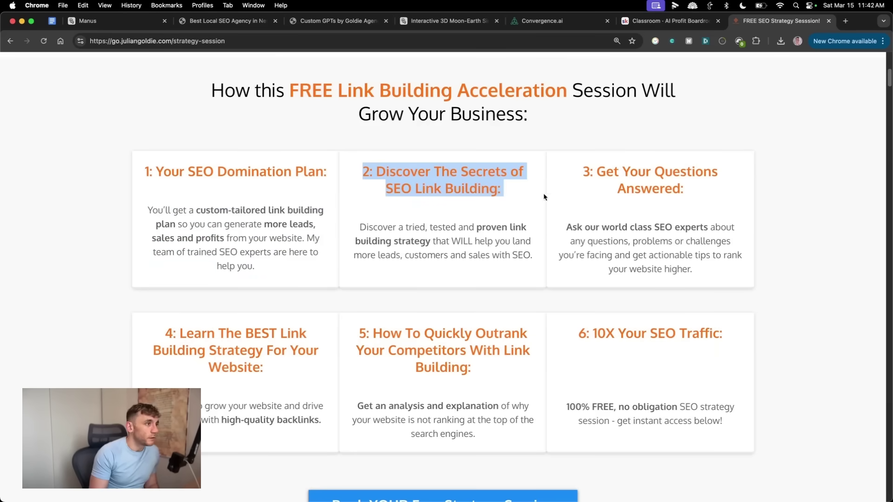
{"action": "left_click_drag", "start_coordinate": [553, 154], "coordinate": [746, 289]}
{"action": "scroll", "coordinate": [688, 256], "scroll_direction": "down", "scroll_amount": 15}
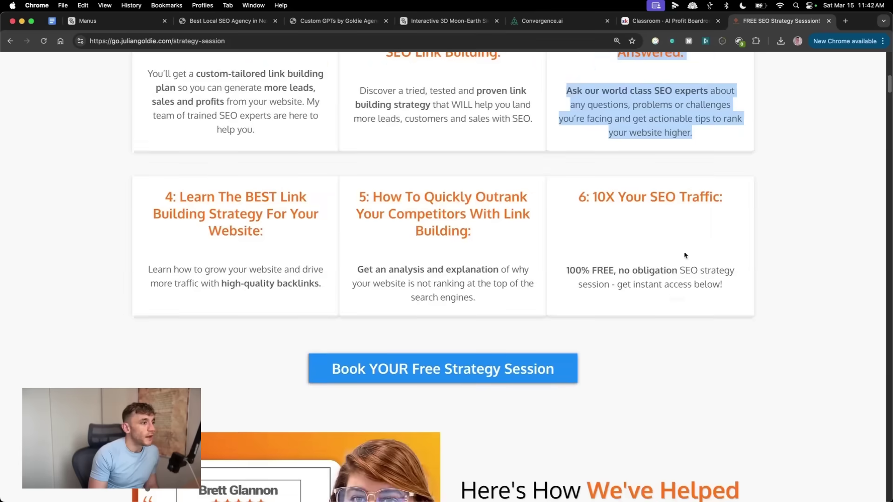
{"action": "scroll", "coordinate": [723, 316], "scroll_direction": "down", "scroll_amount": 20}
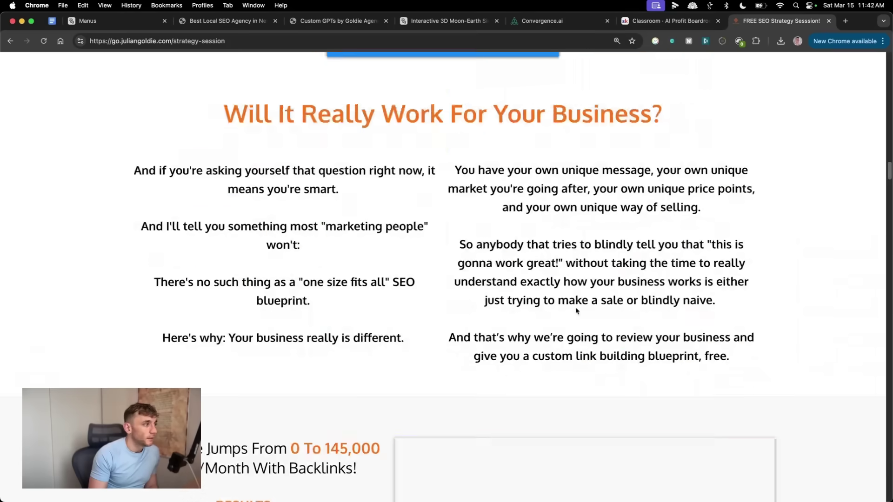
{"action": "scroll", "coordinate": [589, 310], "scroll_direction": "down", "scroll_amount": 12}
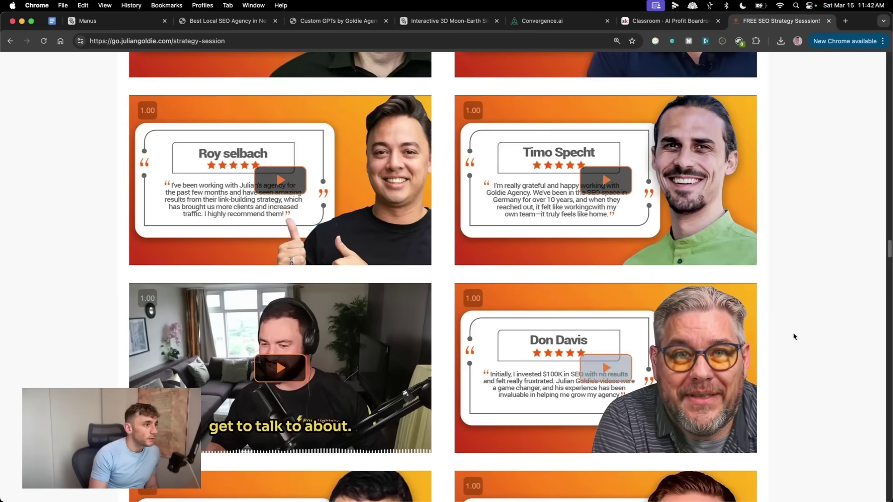
{"action": "scroll", "coordinate": [800, 239], "scroll_direction": "up", "scroll_amount": 5}
{"action": "scroll", "coordinate": [785, 316], "scroll_direction": "down", "scroll_amount": 20}
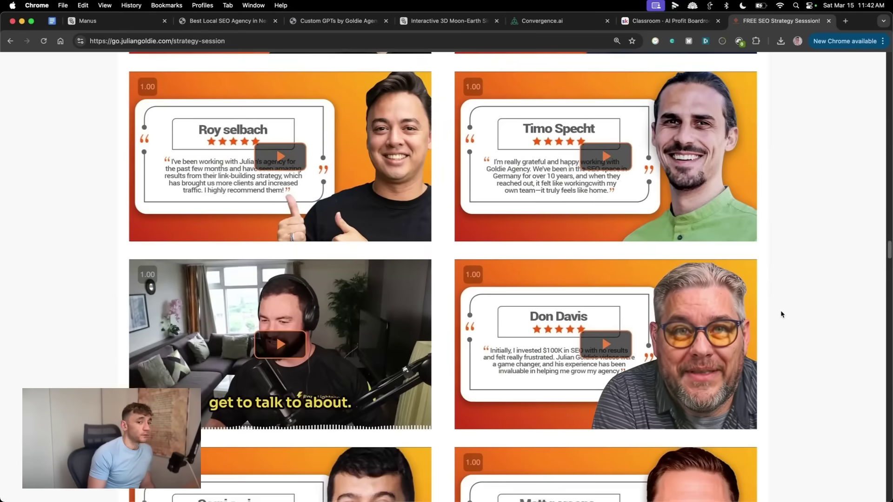
{"action": "scroll", "coordinate": [767, 315], "scroll_direction": "down", "scroll_amount": 20}
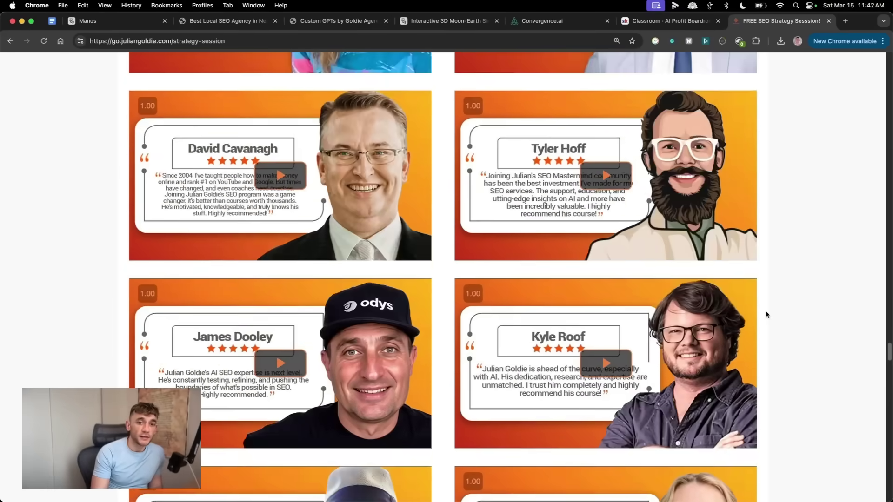
{"action": "scroll", "coordinate": [732, 218], "scroll_direction": "down", "scroll_amount": 5}
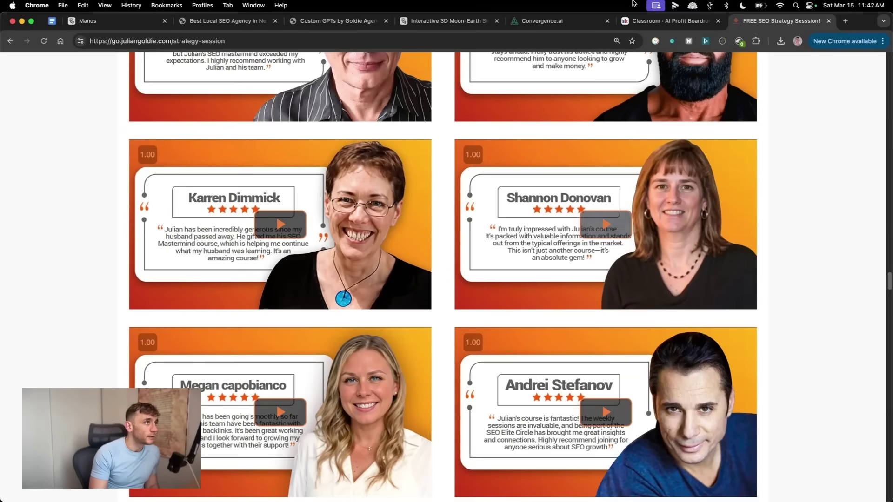
{"action": "left_click", "coordinate": [665, 20]}
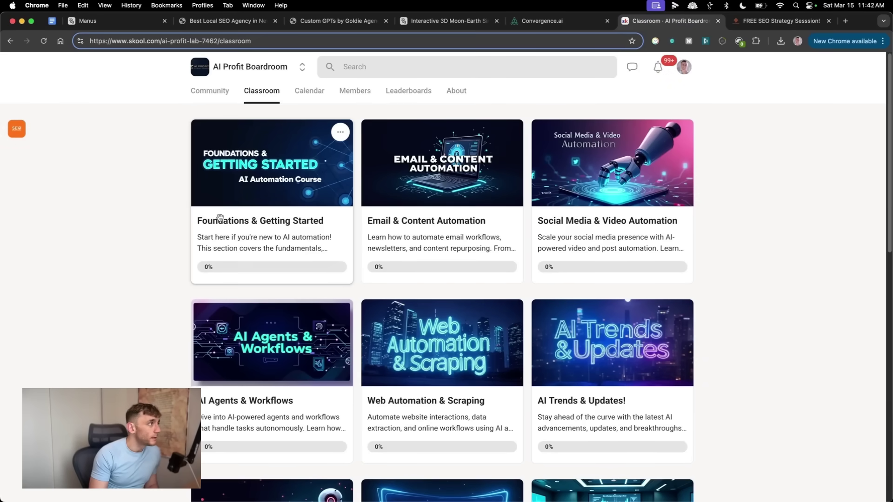
{"action": "left_click_drag", "start_coordinate": [133, 243], "coordinate": [137, 255]}
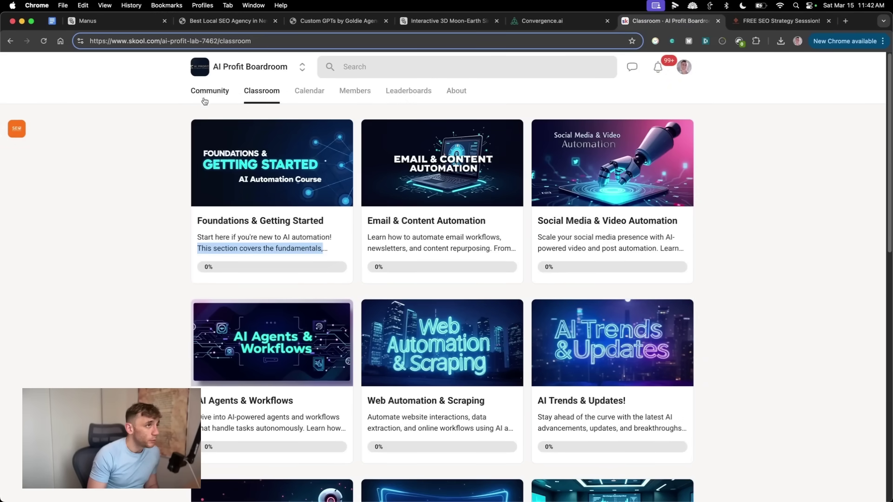
{"action": "left_click", "coordinate": [129, 261]}
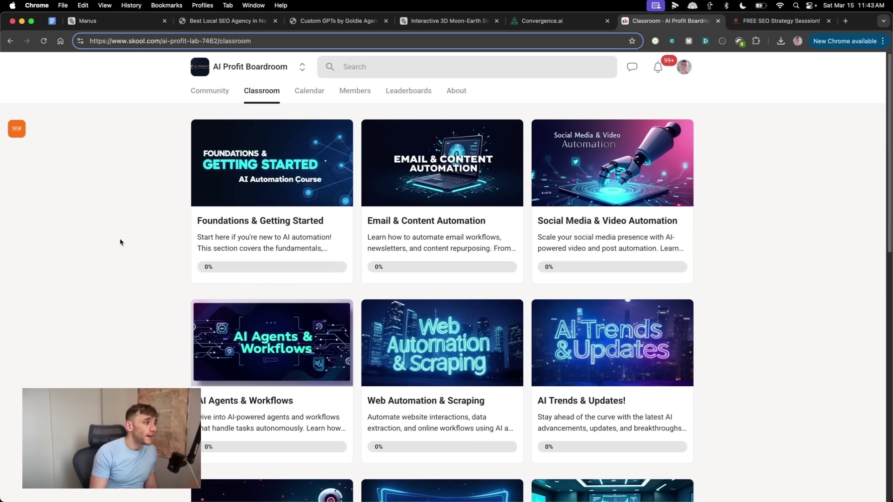